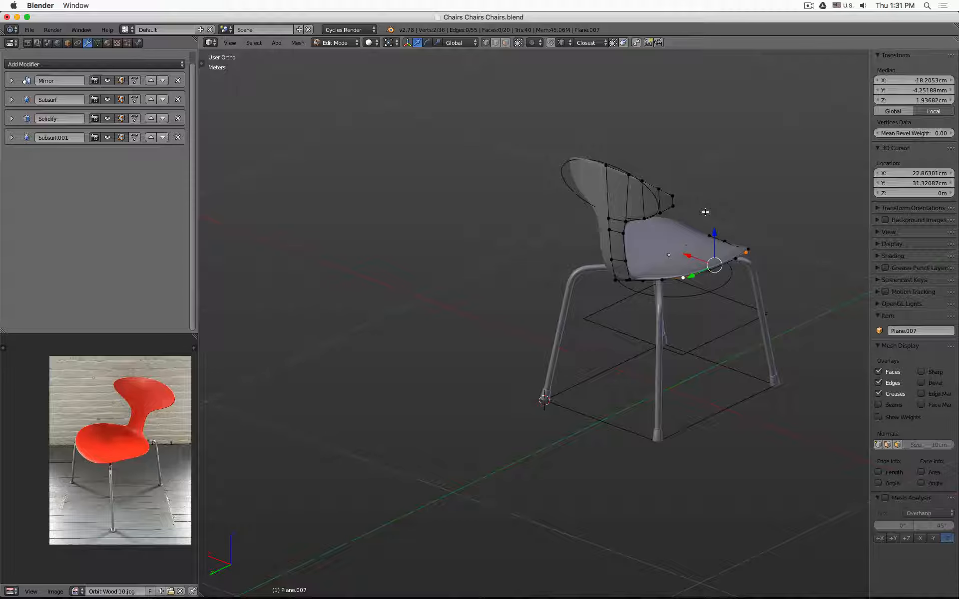
# - Snap the 3D cursor to the centre vertex on the seat's front edge
pyautogui.moveTo(537, 244); pyautogui.dragTo(678, 264, button='middle')
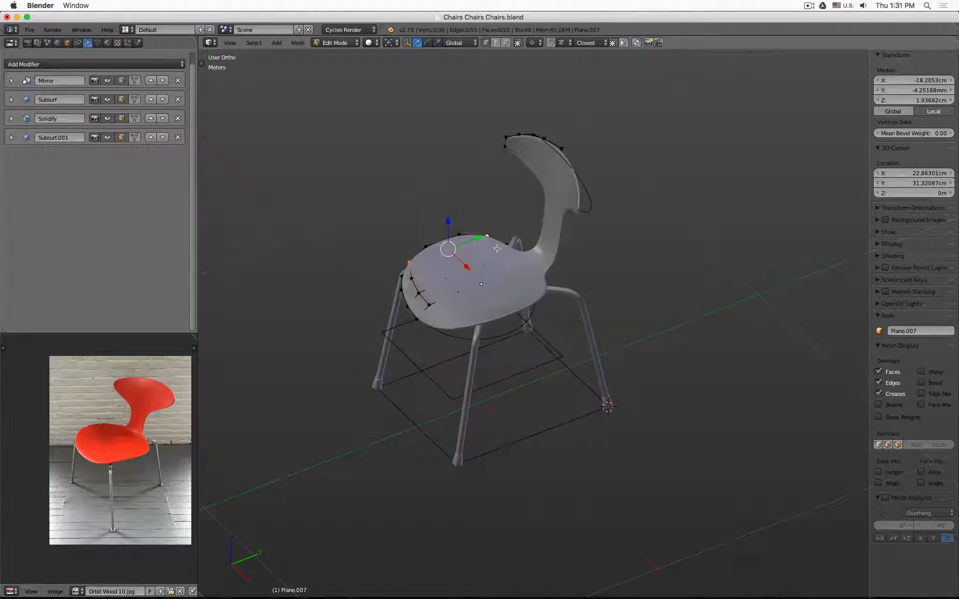
pyautogui.press('z')
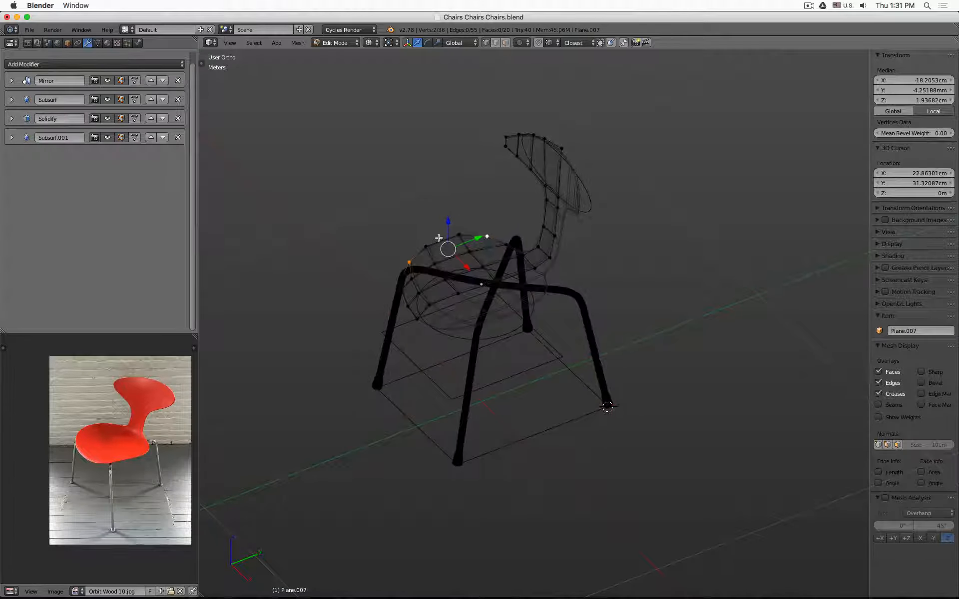
pyautogui.scroll(6, 440, 238)
pyautogui.rightClick(413, 319)
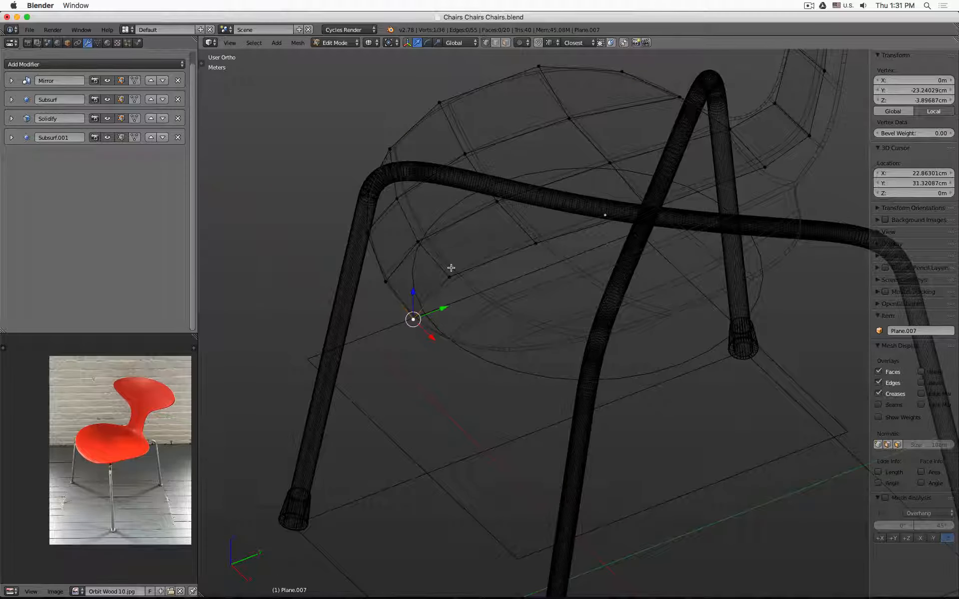
pyautogui.scroll(-4, 451, 268)
pyautogui.hotkey('shift', 's')
pyautogui.click(452, 313)
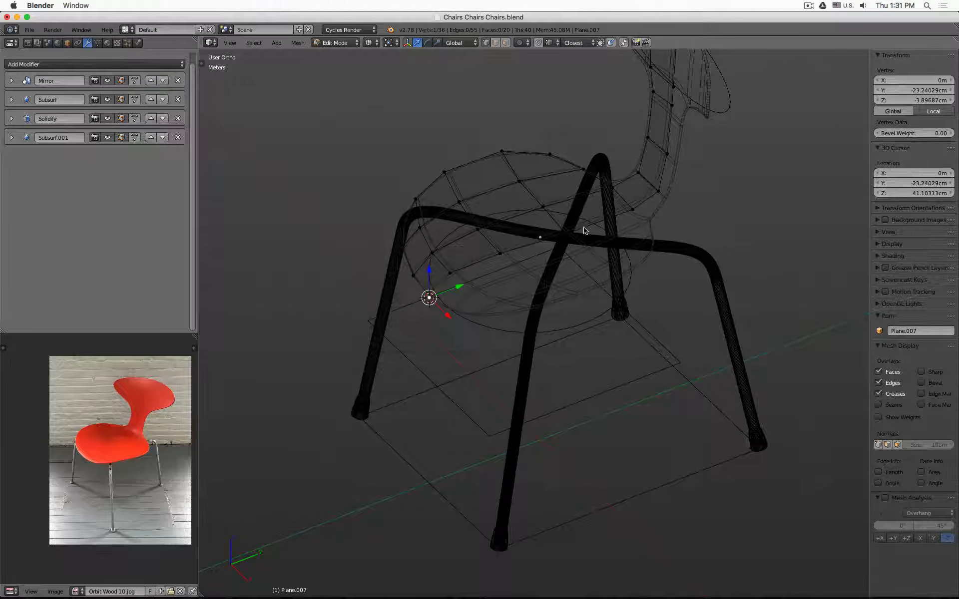
# - Return to Object Mode with solid shading and set the seat's origin to the 3D cursor
pyautogui.press('Tab')
pyautogui.press('z')
pyautogui.moveTo(585, 231); pyautogui.dragTo(562, 198, button='middle')
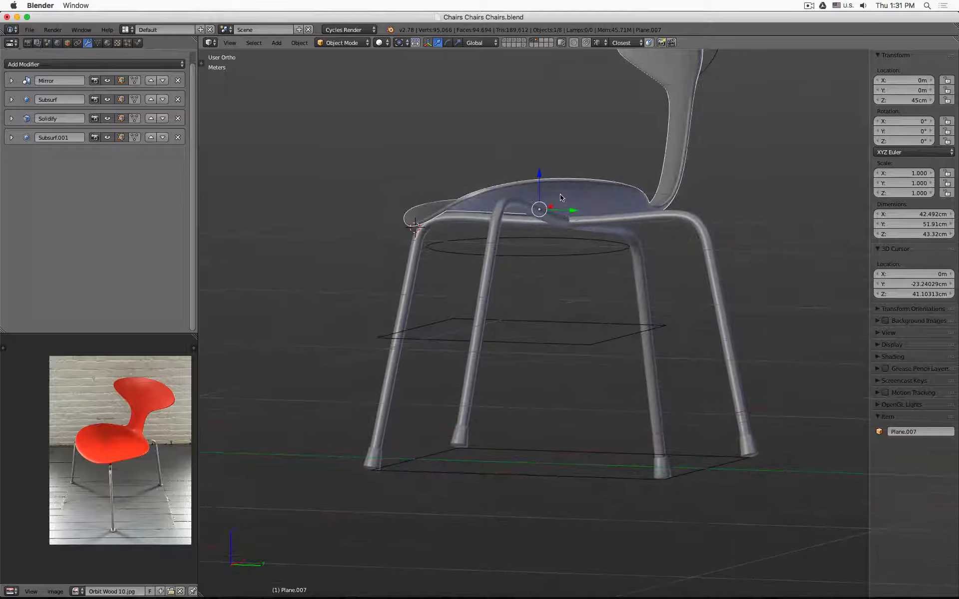
pyautogui.hotkey('shift', 'ctrl', 'alt', 'c')
pyautogui.press('Down')
pyautogui.press('Down')
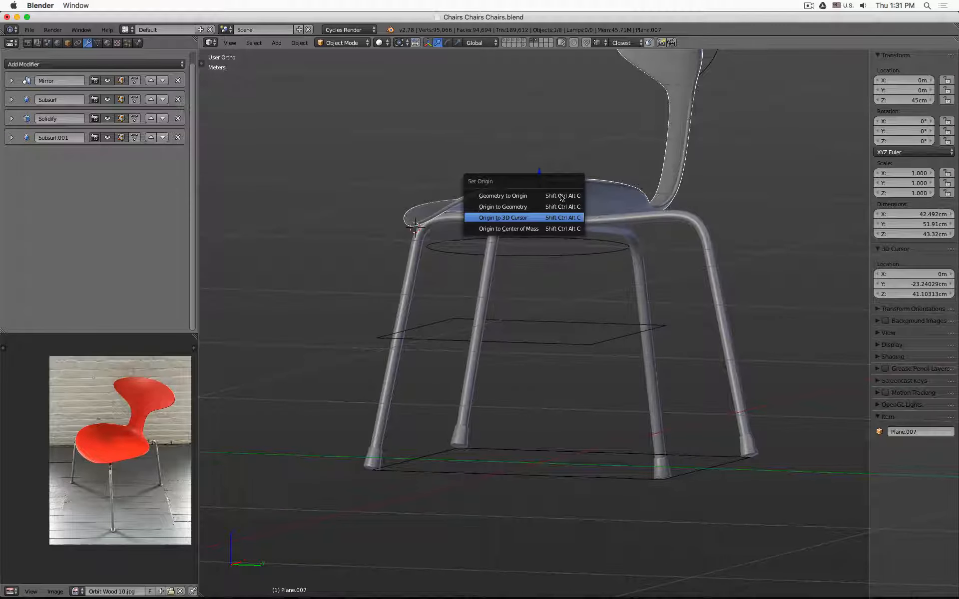
pyautogui.press('Return')
# - Set the transform orientation to Local and the pivot point to 3D Cursor, with the chair in top wireframe view
pyautogui.moveTo(561, 197); pyautogui.dragTo(547, 263, button='middle')
pyautogui.scroll(-3, 546, 263)
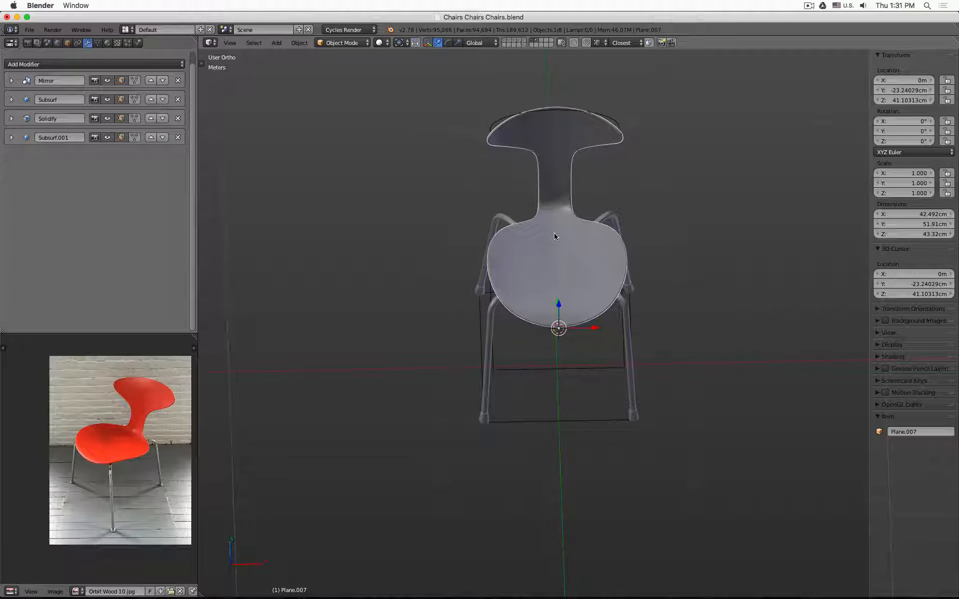
pyautogui.click(482, 42)
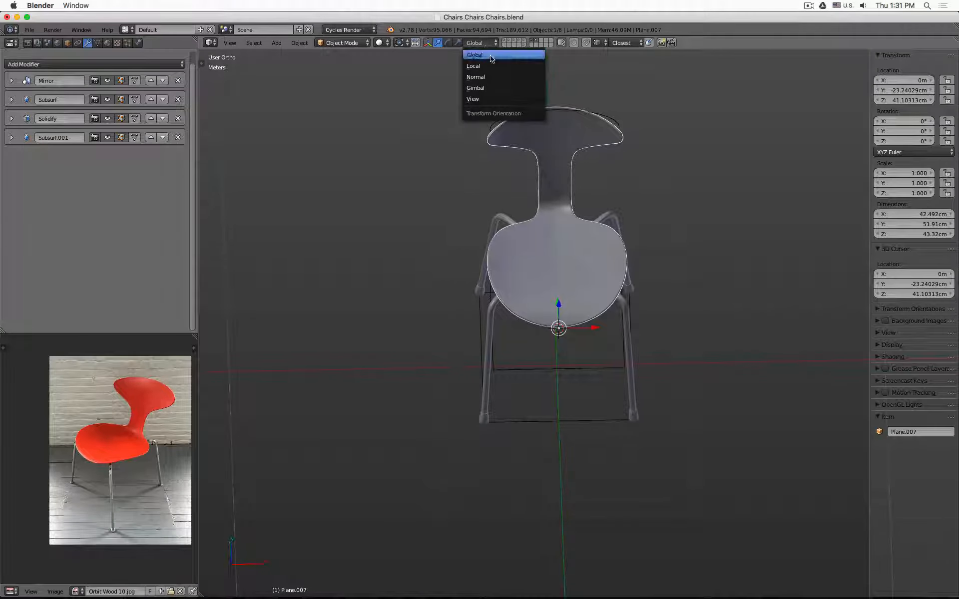
pyautogui.click(491, 64)
pyautogui.moveTo(632, 272); pyautogui.dragTo(559, 354, button='middle')
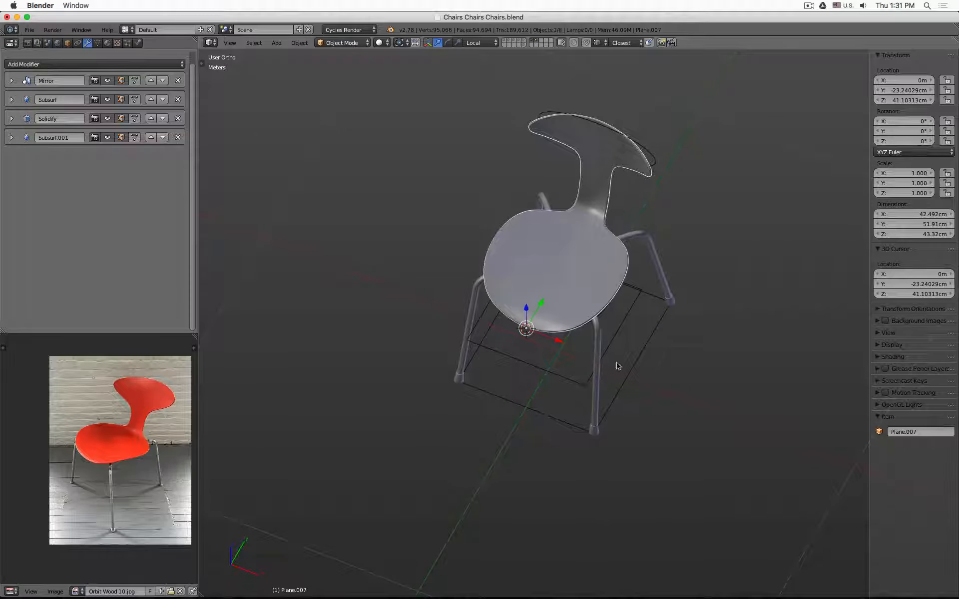
pyautogui.press('KP_7')
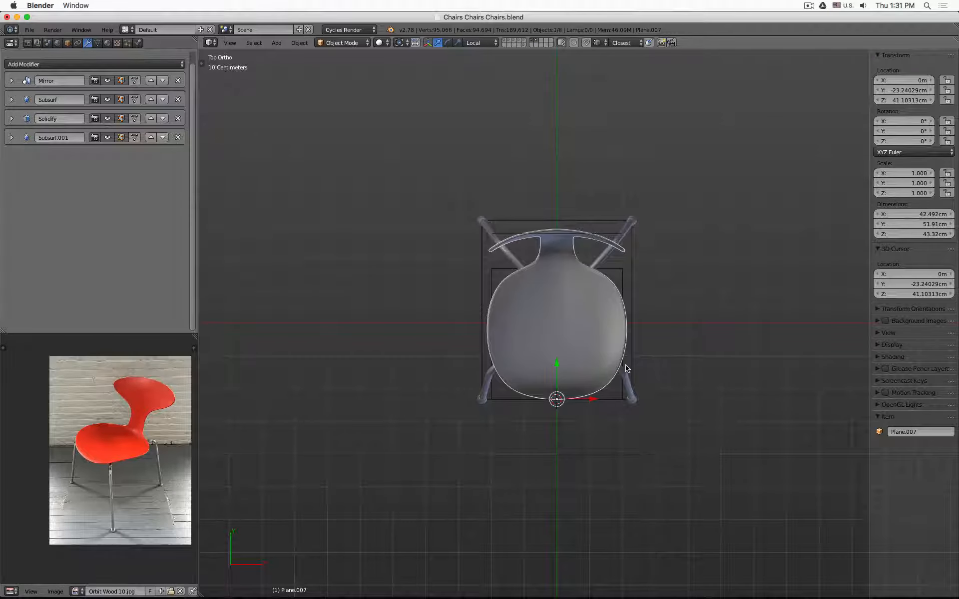
pyautogui.press('z')
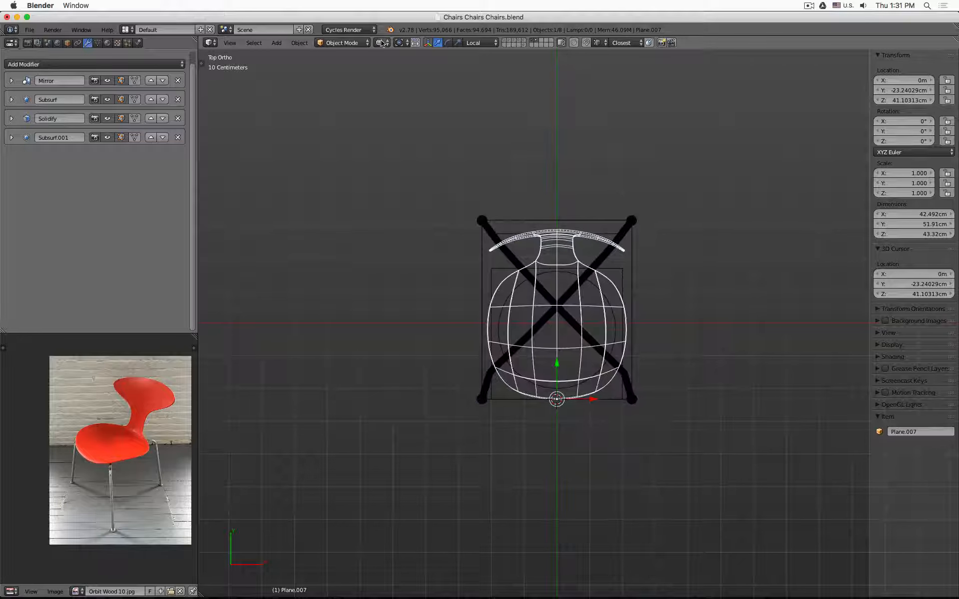
pyautogui.click(396, 42)
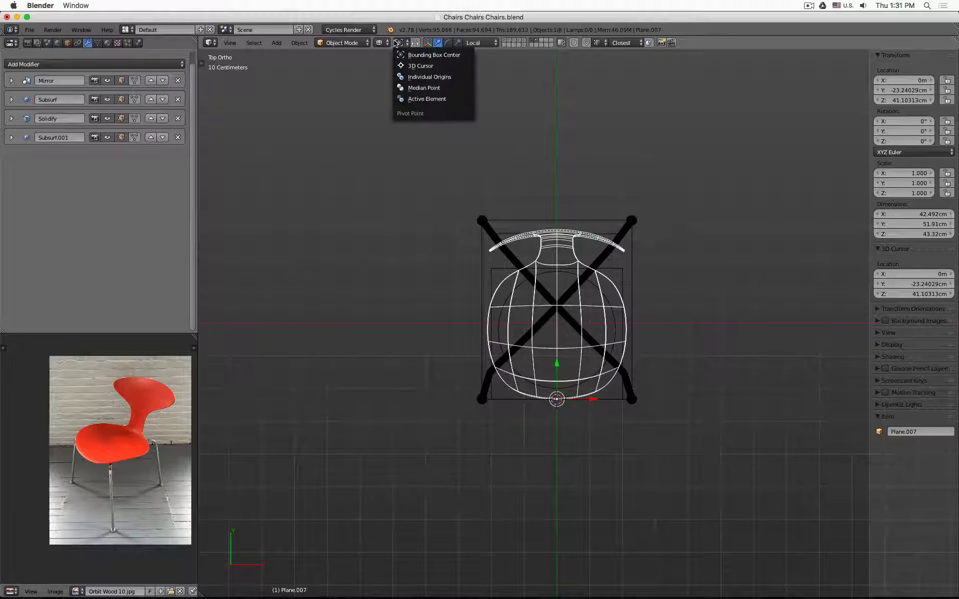
pyautogui.click(421, 66)
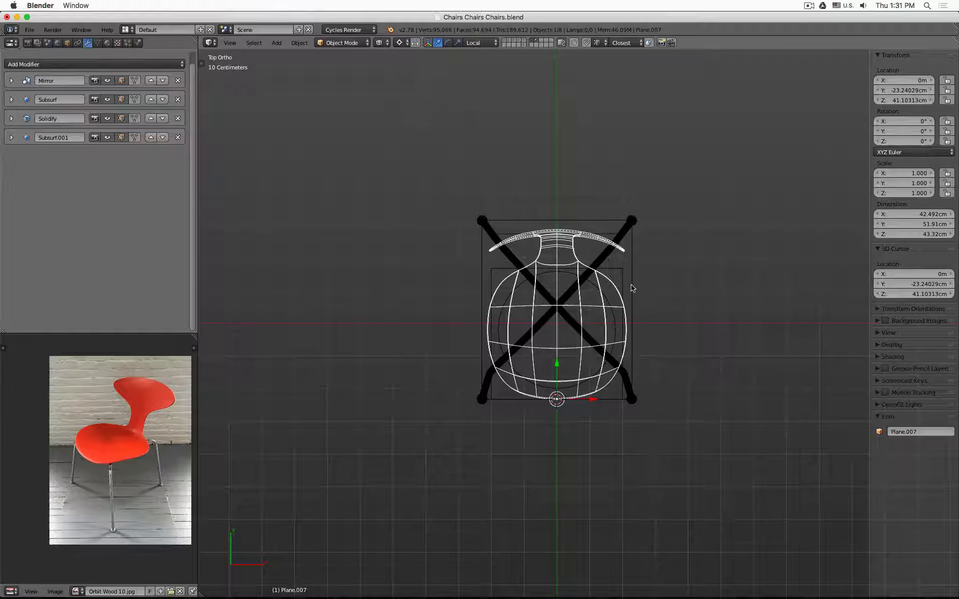
# - Turn off the Mirror modifier's X axis and select the seat's entire mesh in Edit Mode
pyautogui.click(12, 81)
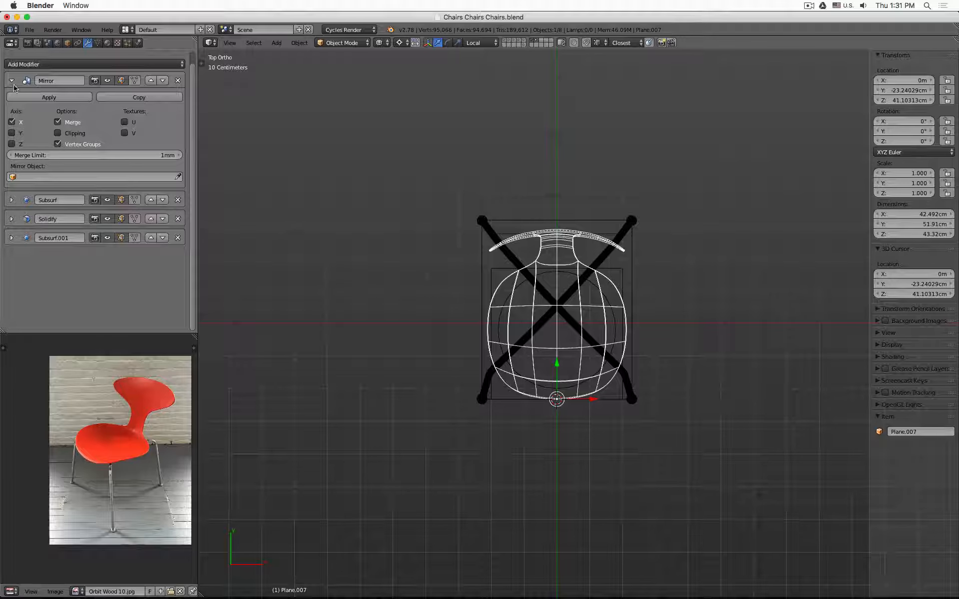
pyautogui.click(12, 123)
pyautogui.press('Tab')
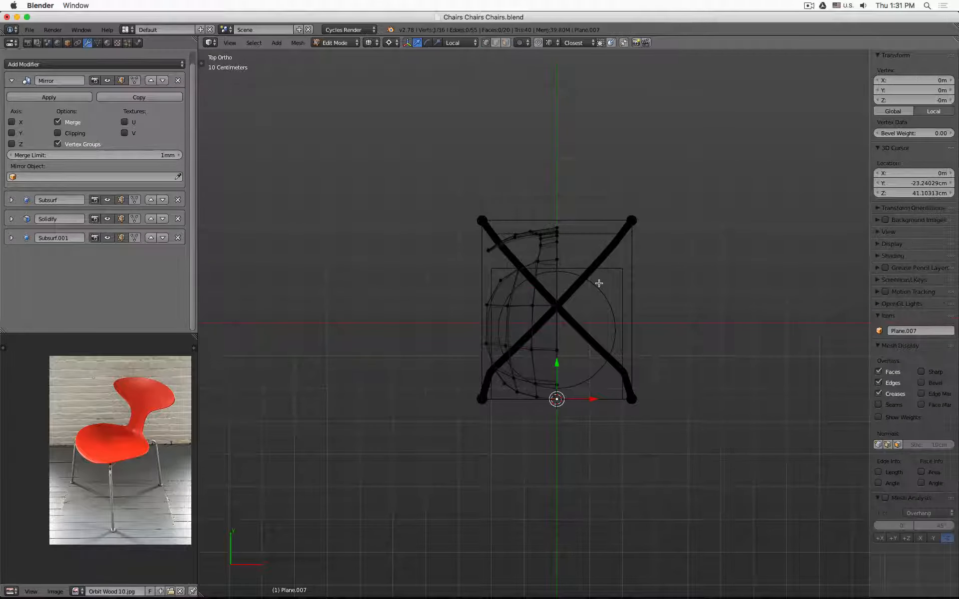
pyautogui.press('a')
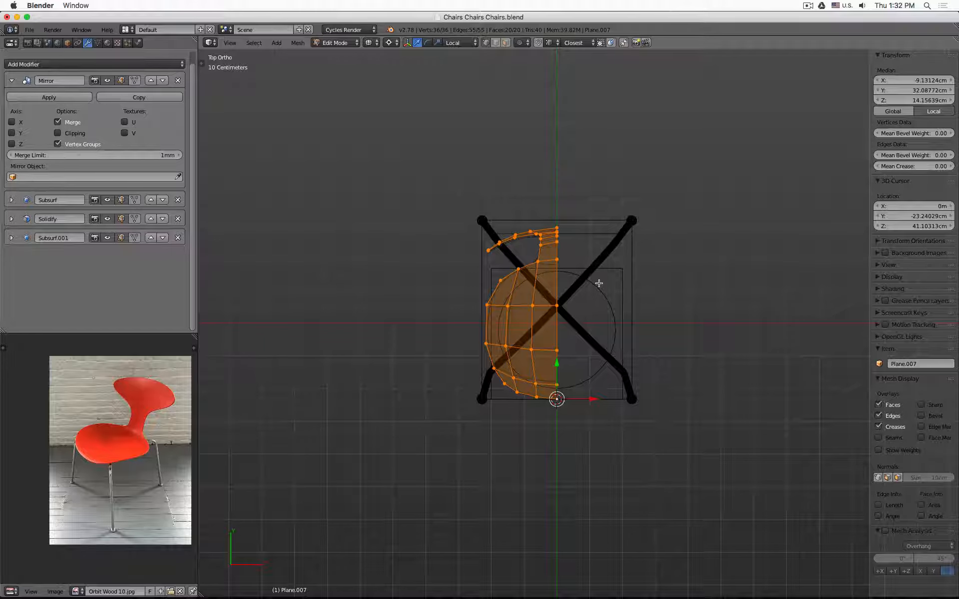
pyautogui.press('KP_5')
pyautogui.press('KP_5')
pyautogui.write('r90')
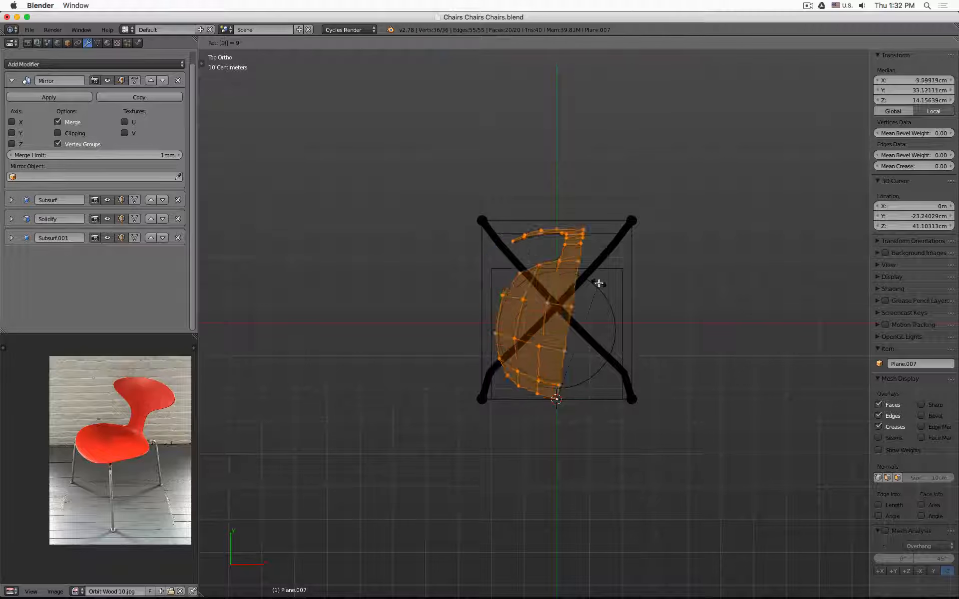
pyautogui.press('Return')
# - Rotate the whole half-seat mesh by -90° about the global Z axis in Edit Mode
pyautogui.moveTo(642, 316); pyautogui.dragTo(579, 240, button='middle')
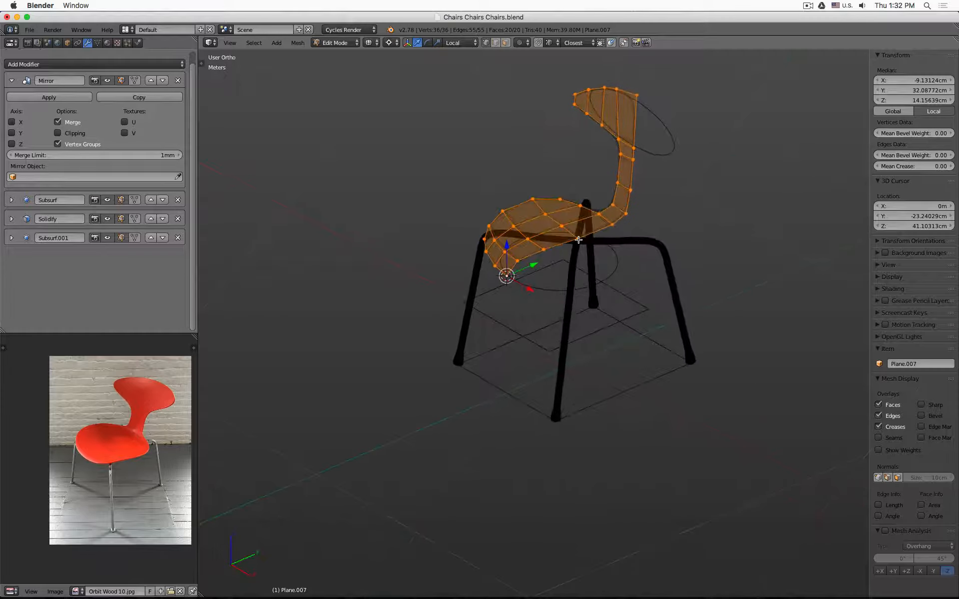
pyautogui.press('r')
pyautogui.write('z')
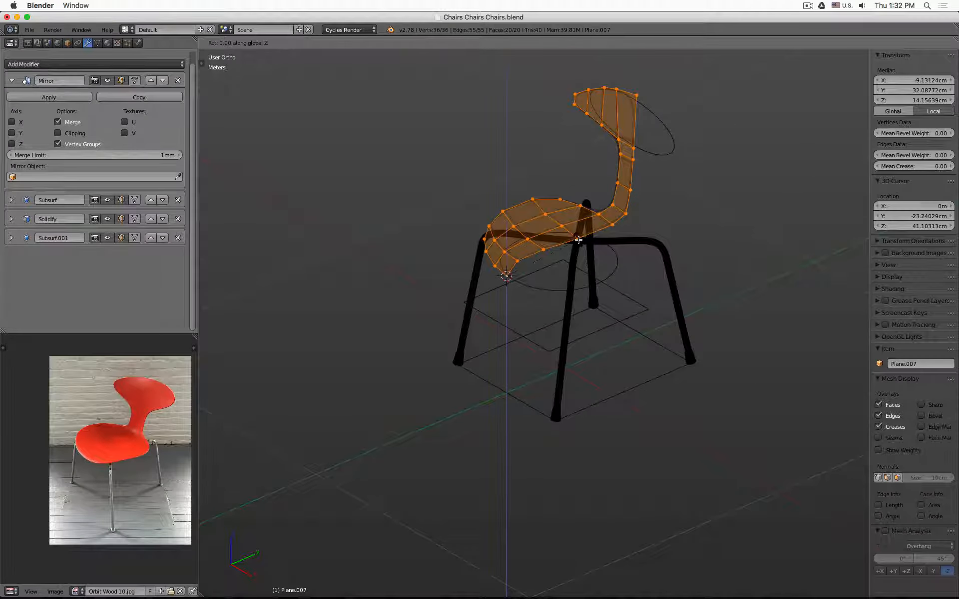
pyautogui.write('90')
pyautogui.press('-')
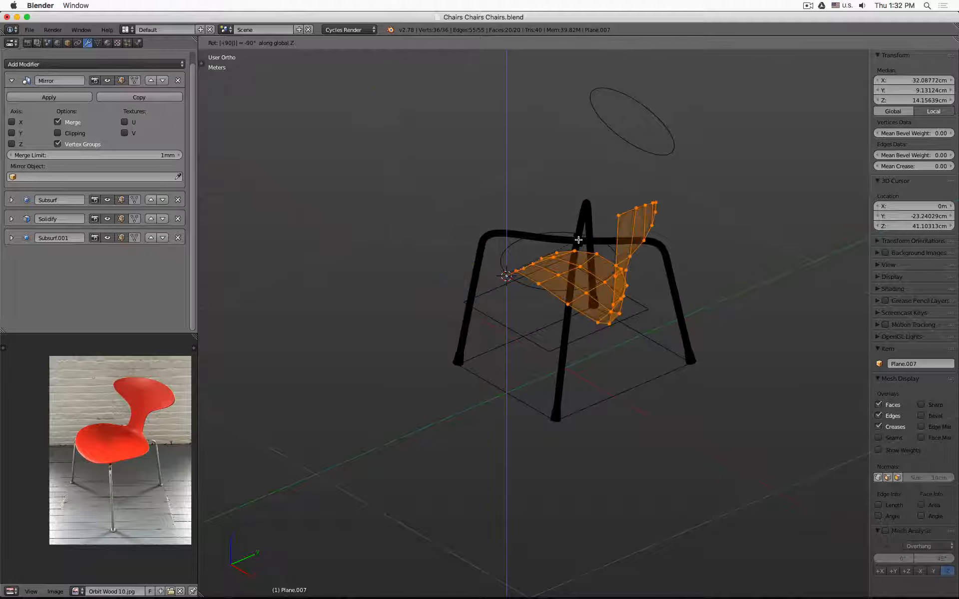
pyautogui.press('Return')
pyautogui.press('KP_1')
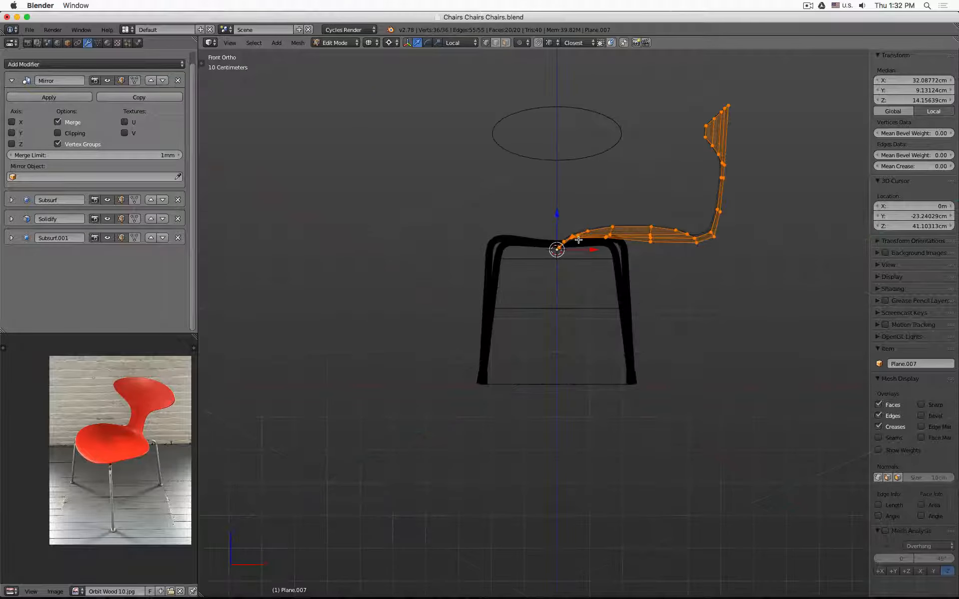
pyautogui.moveTo(740, 237); pyautogui.dragTo(696, 242, button='middle')
# - Return to Object Mode and mirror the seat across the Y axis with the Mirror modifier
pyautogui.press('Tab')
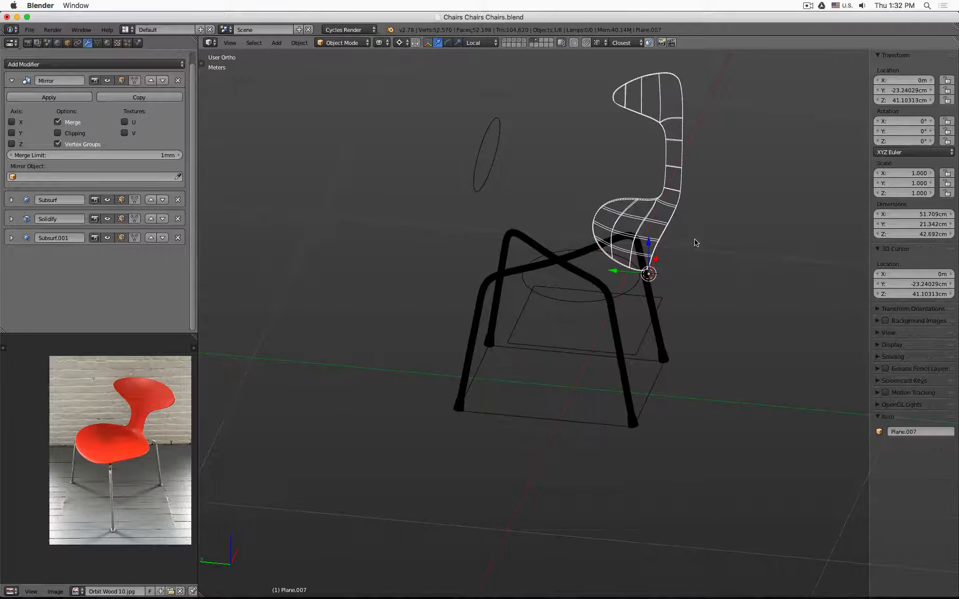
pyautogui.click(13, 122)
pyautogui.click(12, 122)
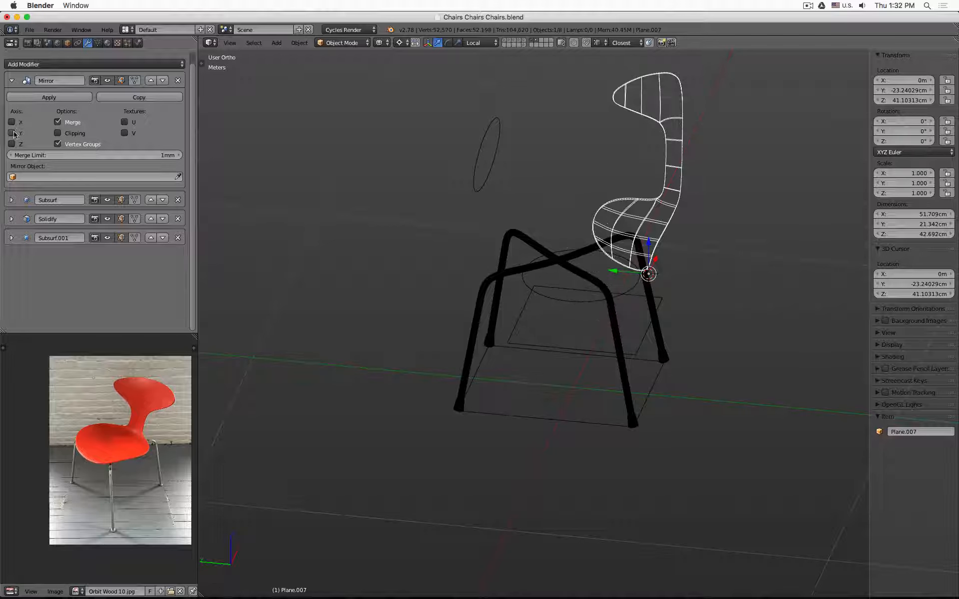
pyautogui.click(13, 133)
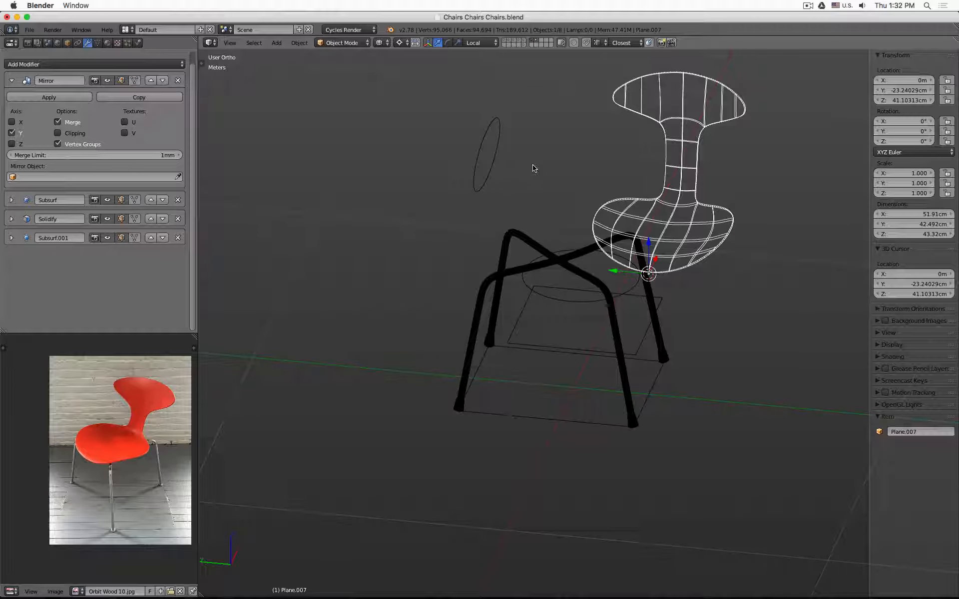
# - Rotate the seat object 90° about the global Z axis to line it up with the legs again
pyautogui.press('r')
pyautogui.write('z')
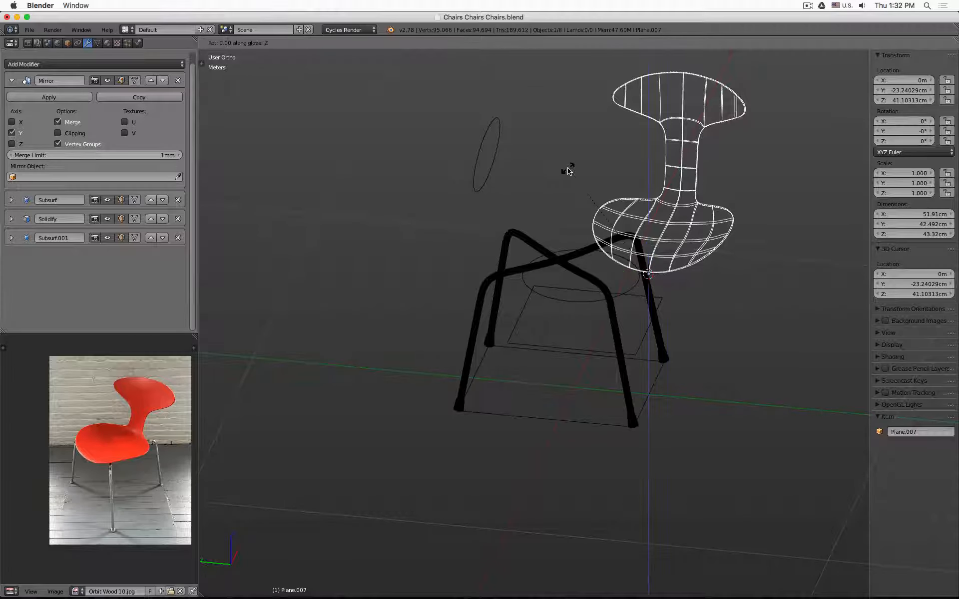
pyautogui.write('-90')
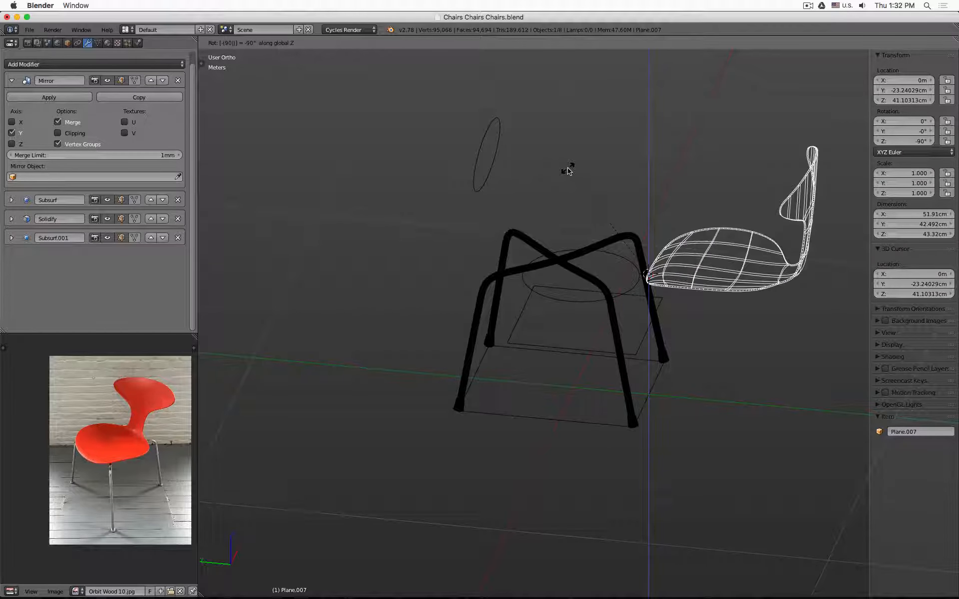
pyautogui.press('-')
pyautogui.press('Return')
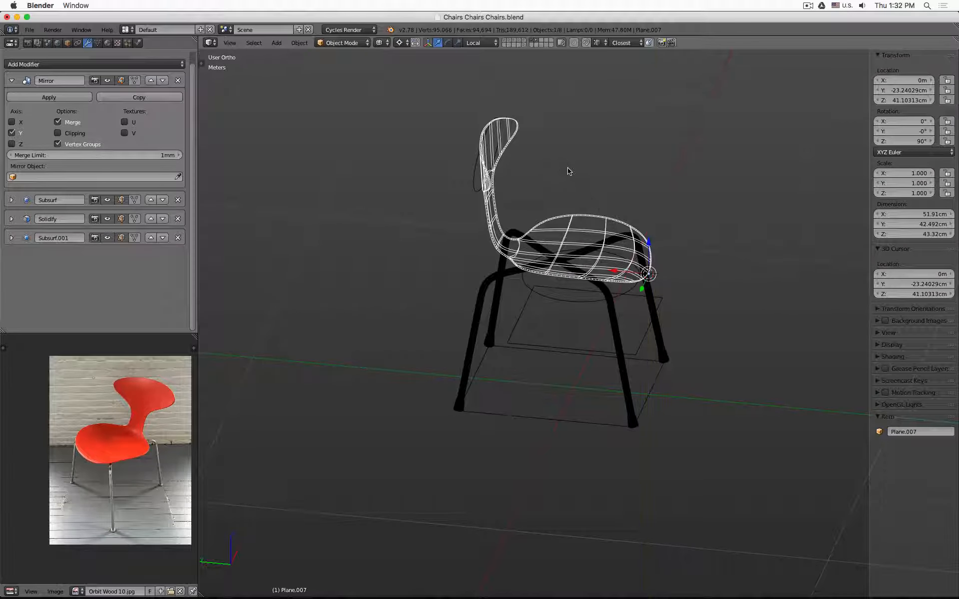
pyautogui.moveTo(809, 239); pyautogui.dragTo(607, 251, button='middle')
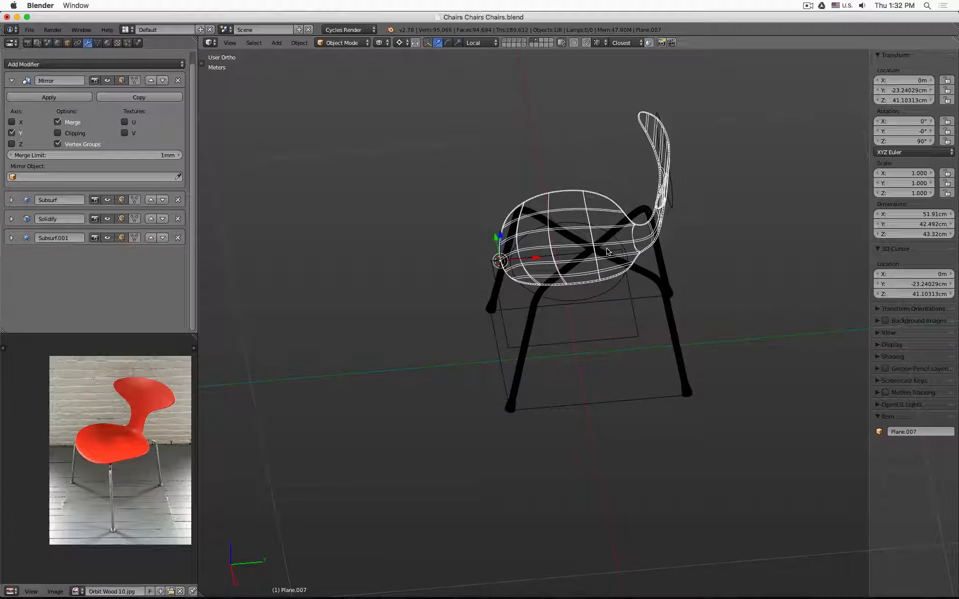
# - Add a Bezier curve at the 3D cursor and set all its handles to Vector in Edit Mode
pyautogui.hotkey('shift', 'a')
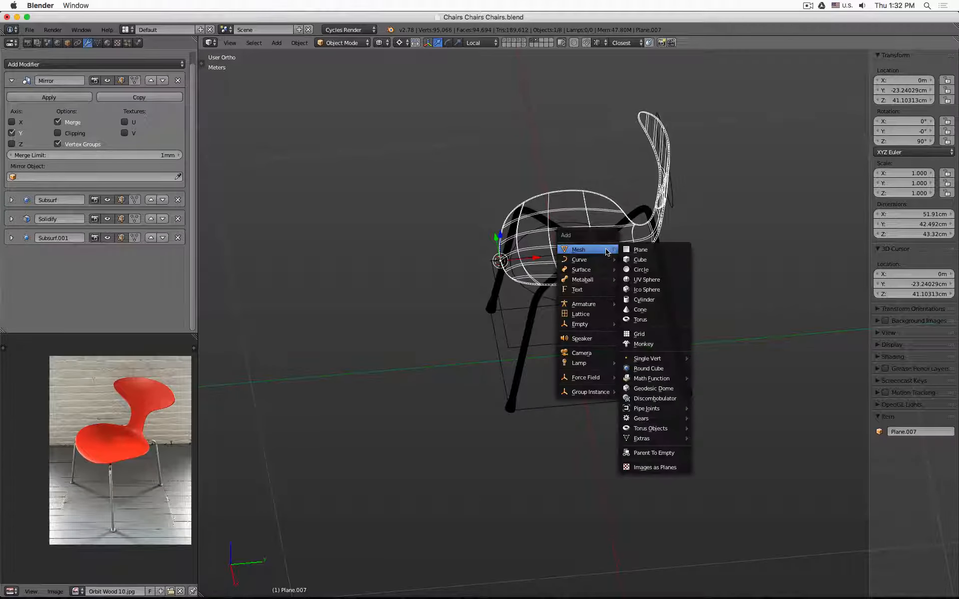
pyautogui.moveTo(607, 260)
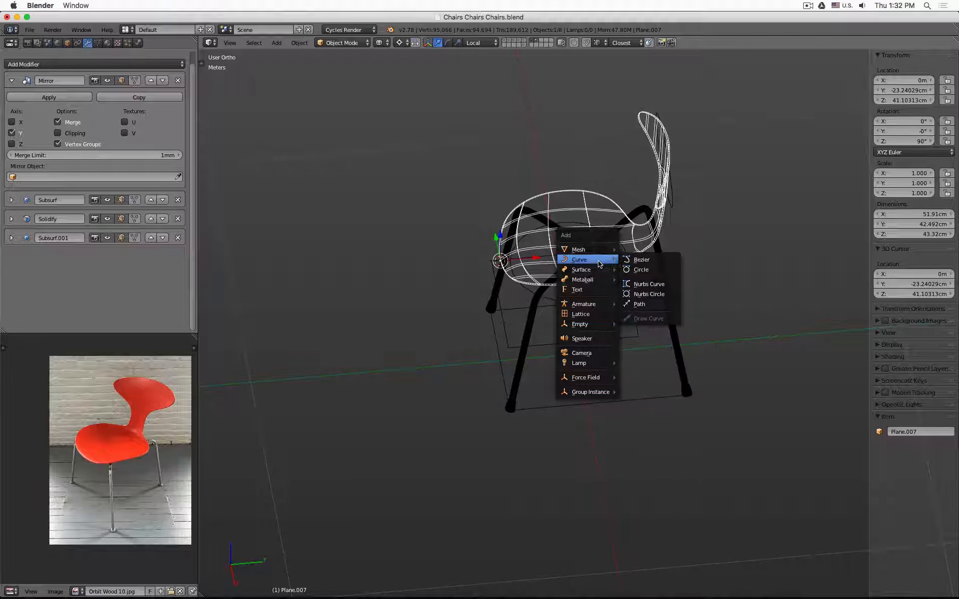
pyautogui.click(641, 260)
pyautogui.press('KP_7')
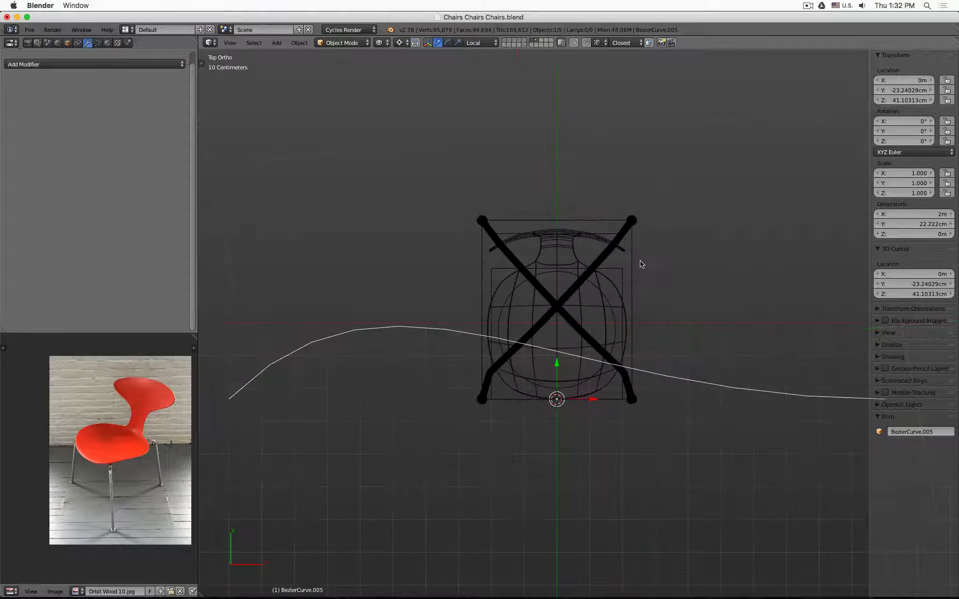
pyautogui.press('Tab')
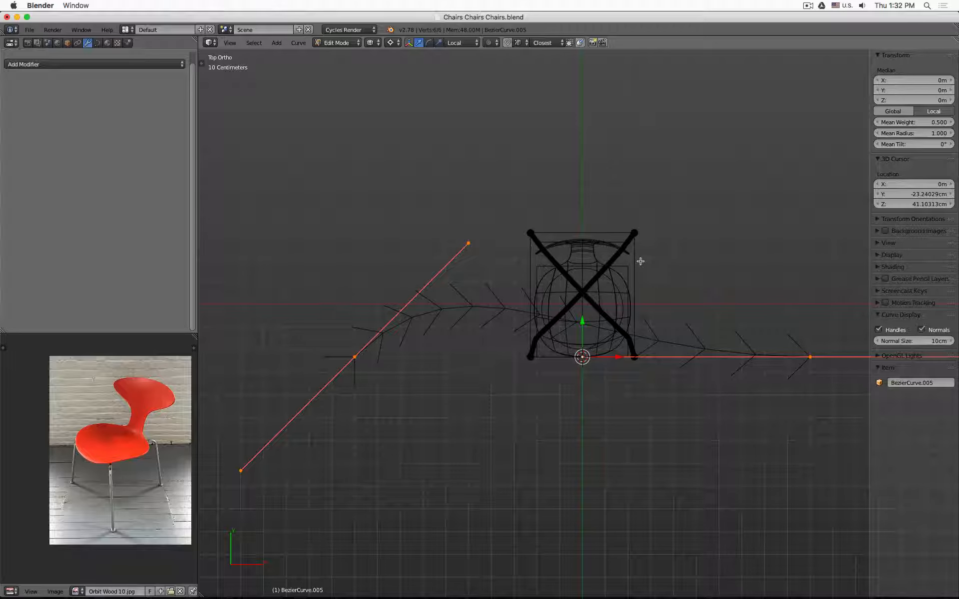
pyautogui.press('v')
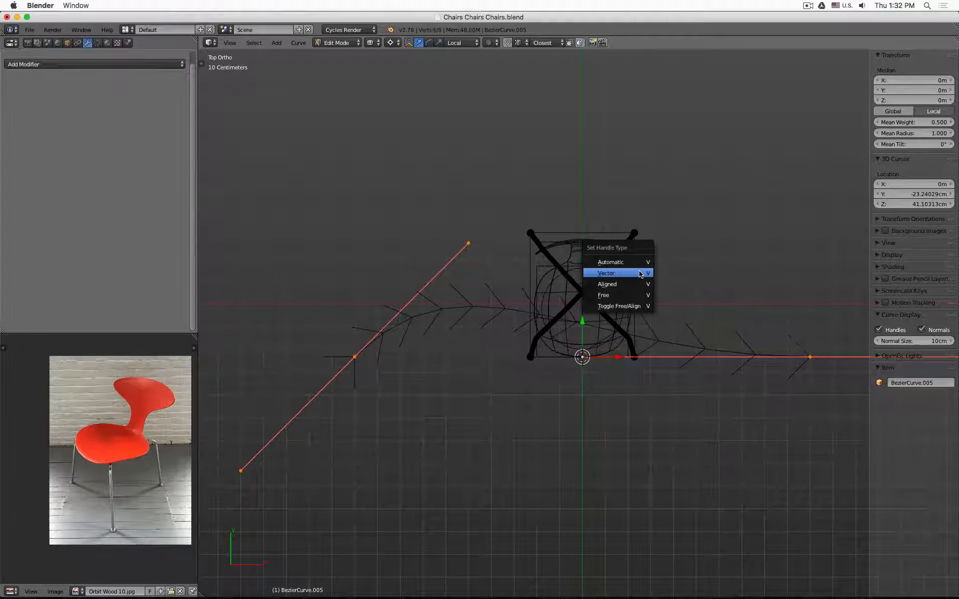
pyautogui.click(640, 274)
# - Snap the Bezier curve's starting control point to the 3D cursor at the seat's front edge and return to Object Mode
pyautogui.rightClick(356, 358)
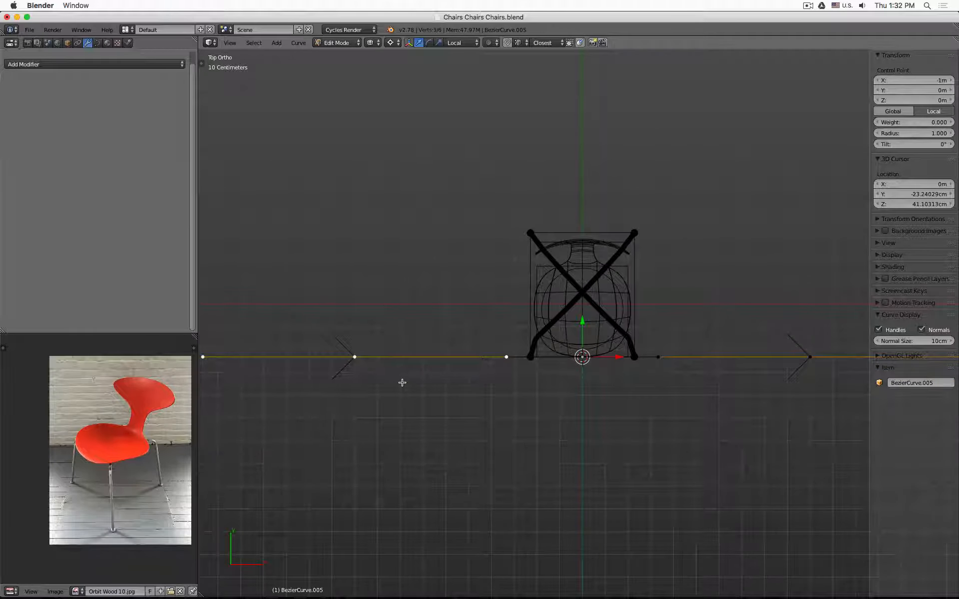
pyautogui.hotkey('shift', 's')
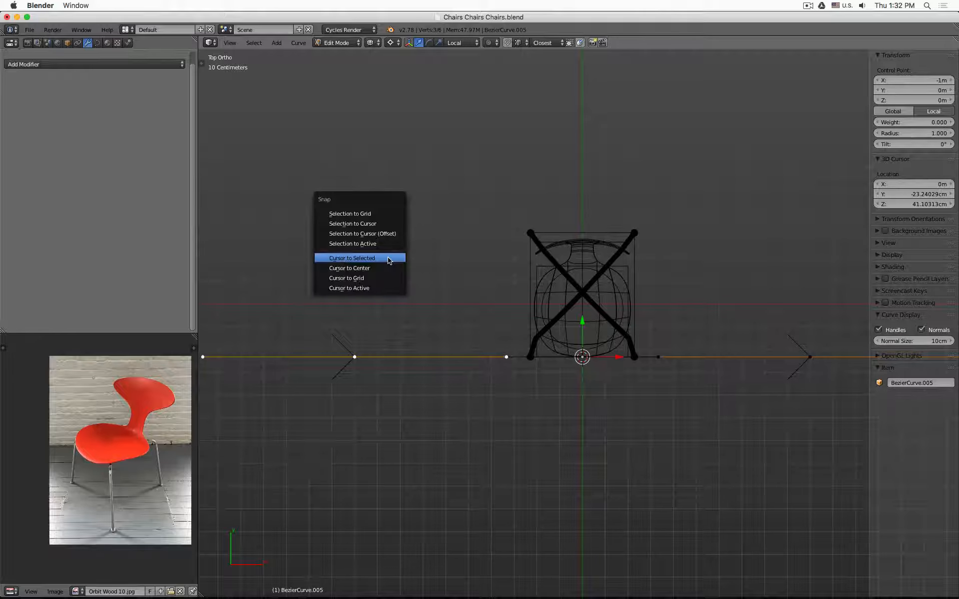
pyautogui.click(389, 224)
pyautogui.press('Tab')
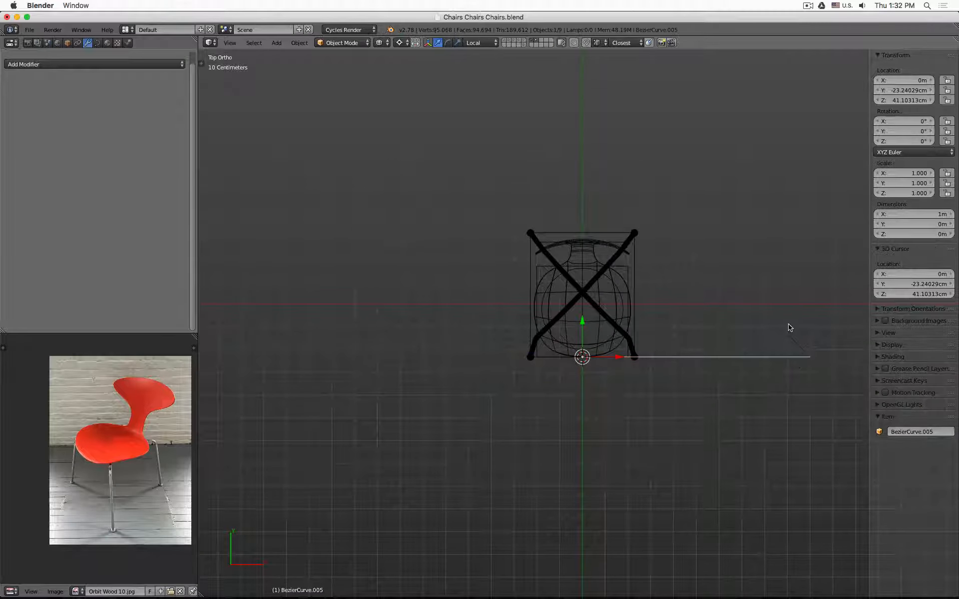
# - Rotate the curve object to 90° on the Z axis so it runs from the seat's front edge toward the back
pyautogui.write('r90-')
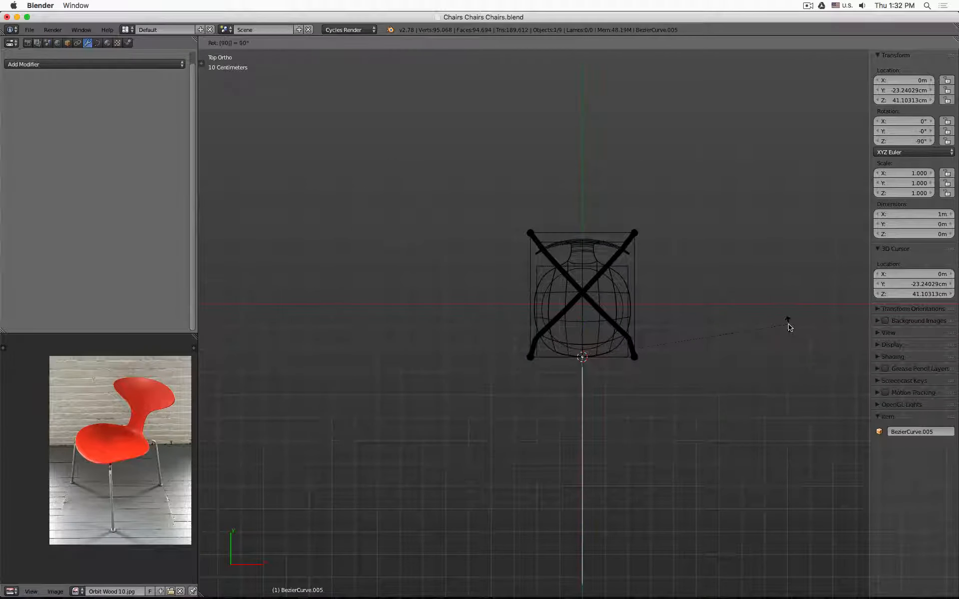
pyautogui.press('Return')
pyautogui.moveTo(789, 327); pyautogui.dragTo(702, 272, button='middle')
pyautogui.press('Tab')
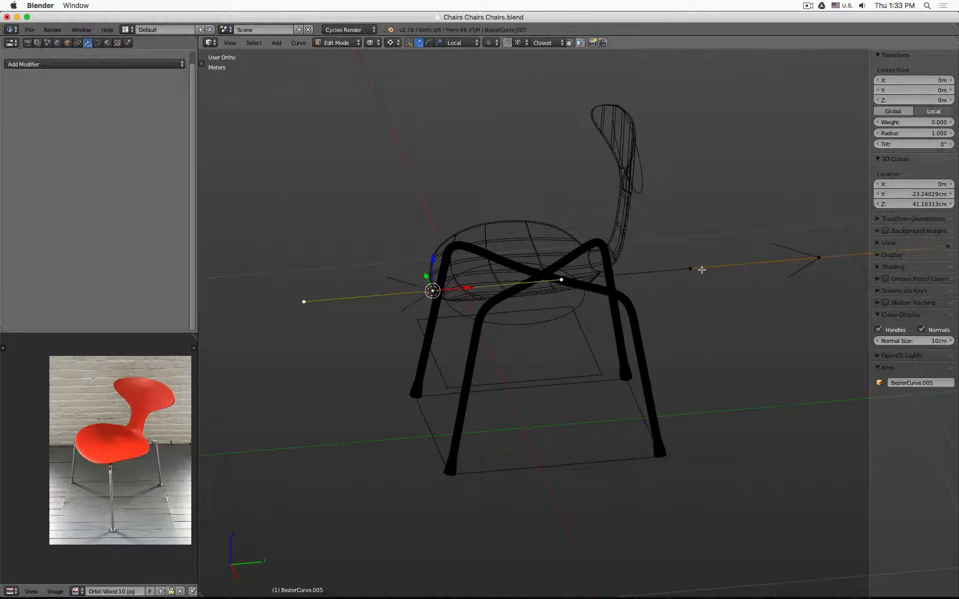
pyautogui.press('Tab')
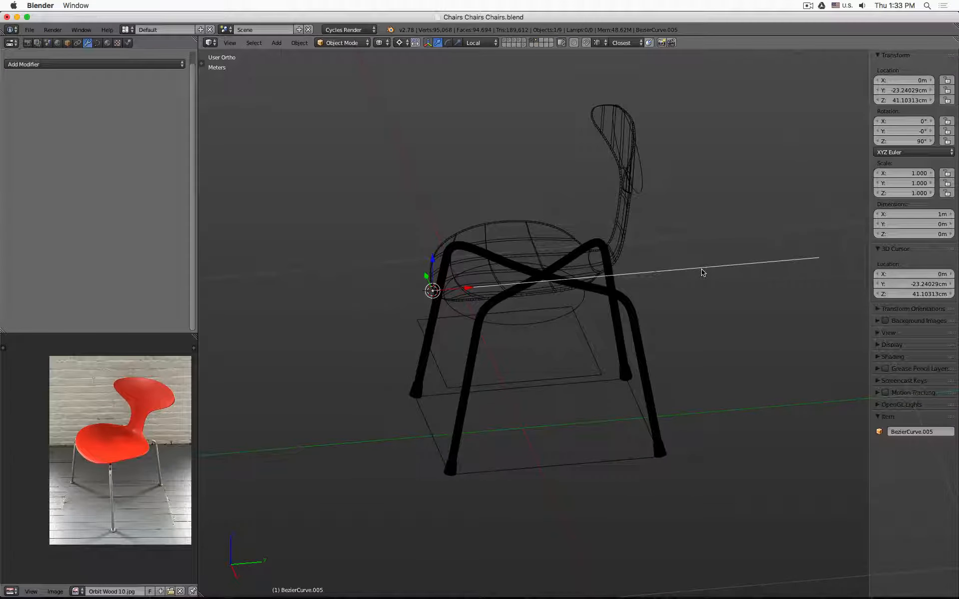
# - Select the seat-and-back mesh and open it in Edit Mode in the right orthographic wireframe view
pyautogui.rightClick(650, 230)
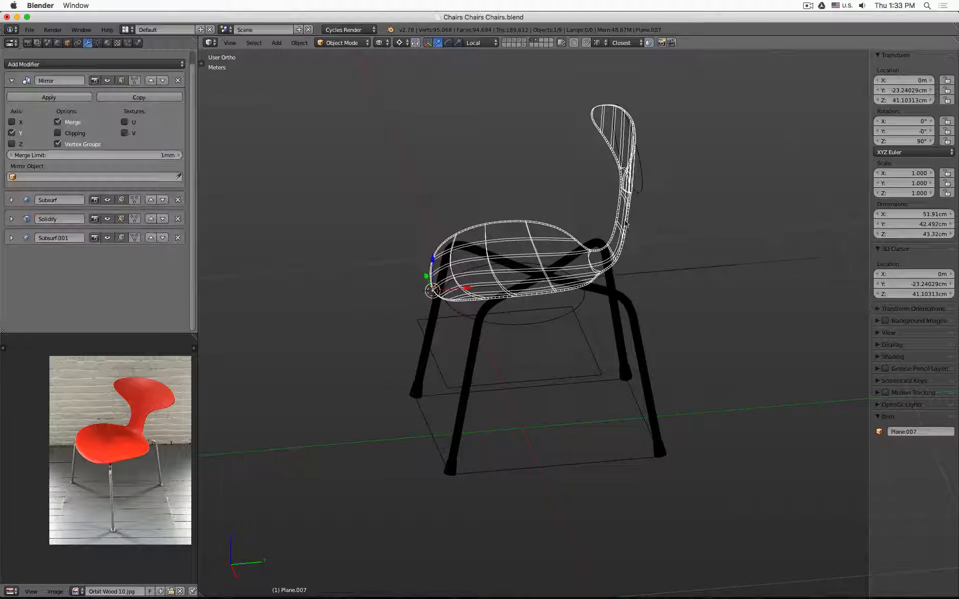
pyautogui.press('KP_3')
pyautogui.press('Tab')
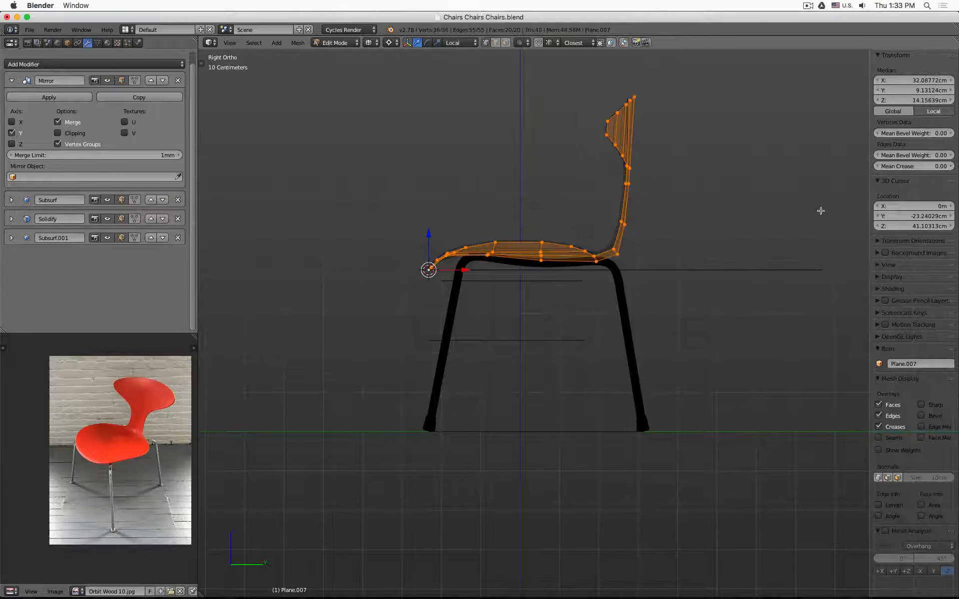
pyautogui.scroll(3, 721, 195)
pyautogui.press('z')
pyautogui.scroll(-2, 633, 194)
pyautogui.press('z')
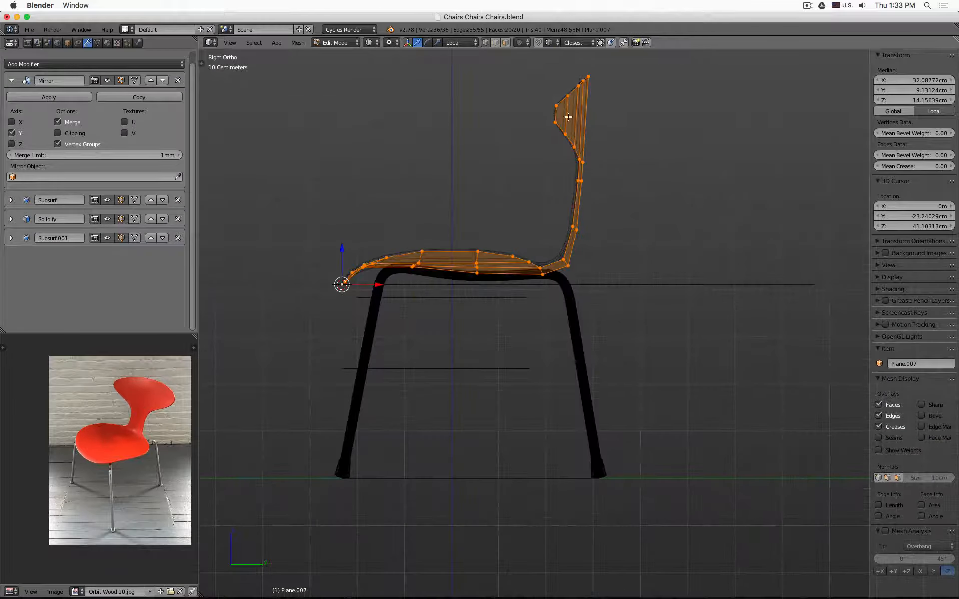
# - Rotate the upper backrest vertices about 88° around their bounding box center to lie flat, and move them down behind the seat
pyautogui.press('a')
pyautogui.press('b')
pyautogui.moveTo(516, 58); pyautogui.dragTo(650, 183)
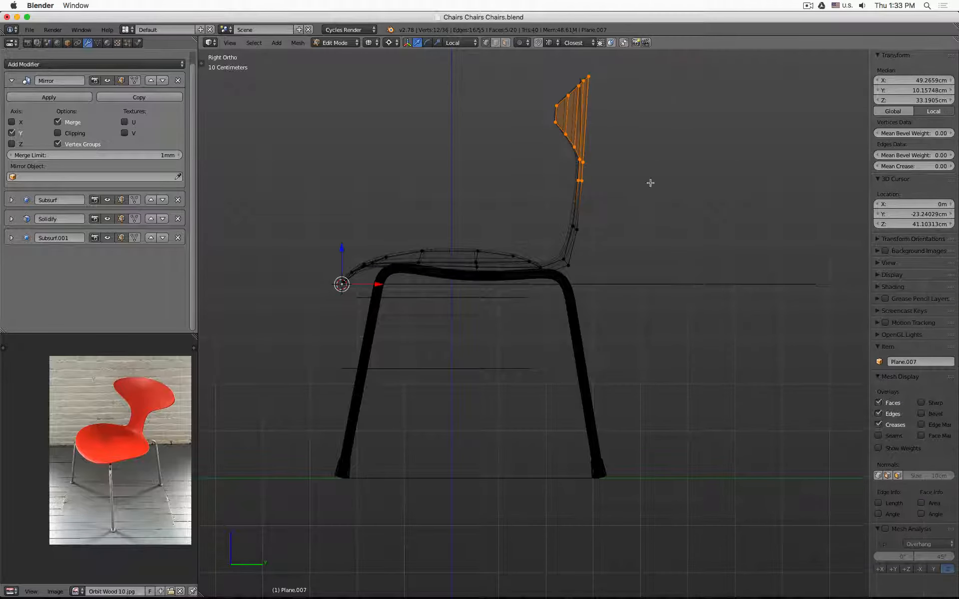
pyautogui.press(',')
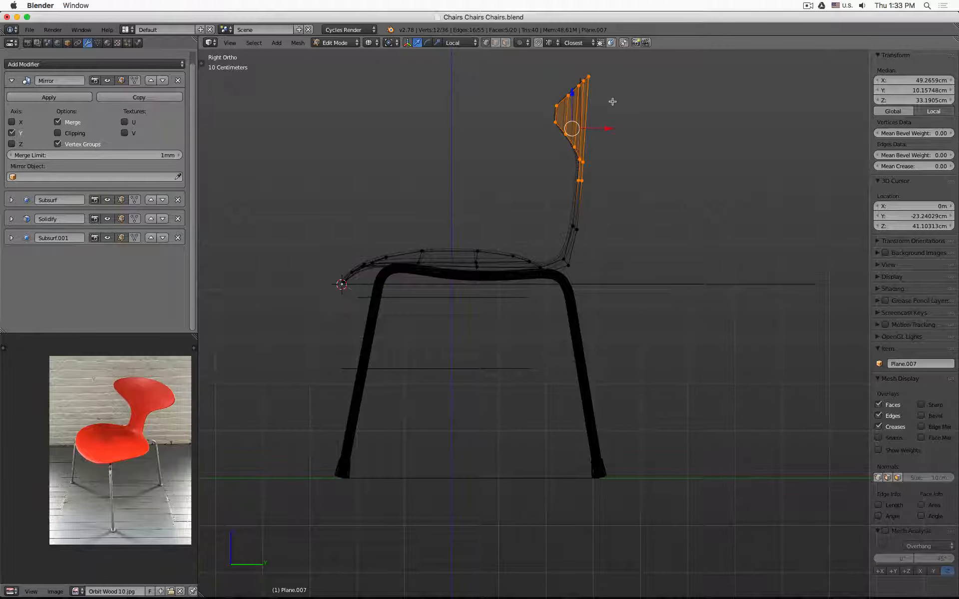
pyautogui.press('r')
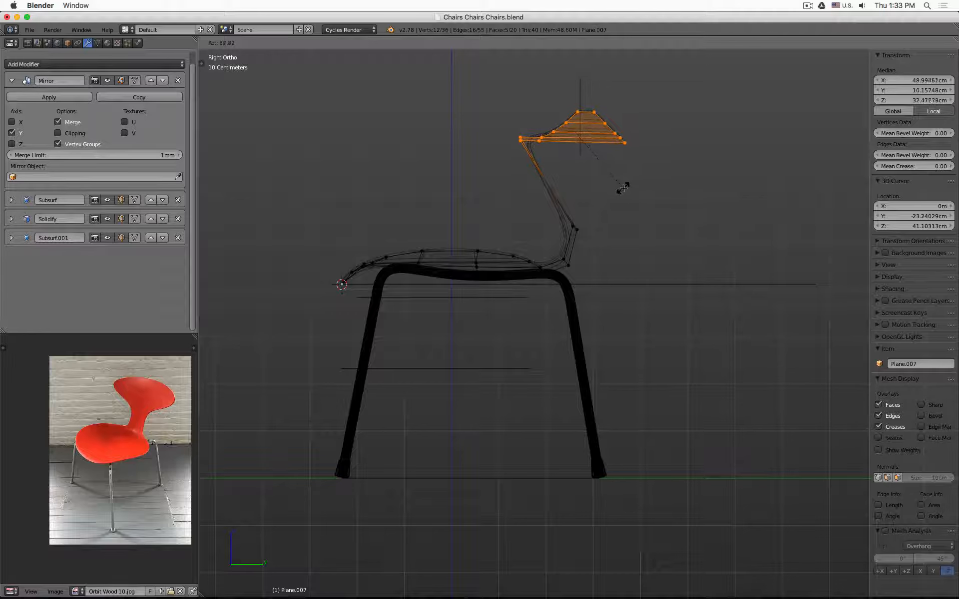
pyautogui.click(624, 188)
pyautogui.press('r')
pyautogui.click(739, 278)
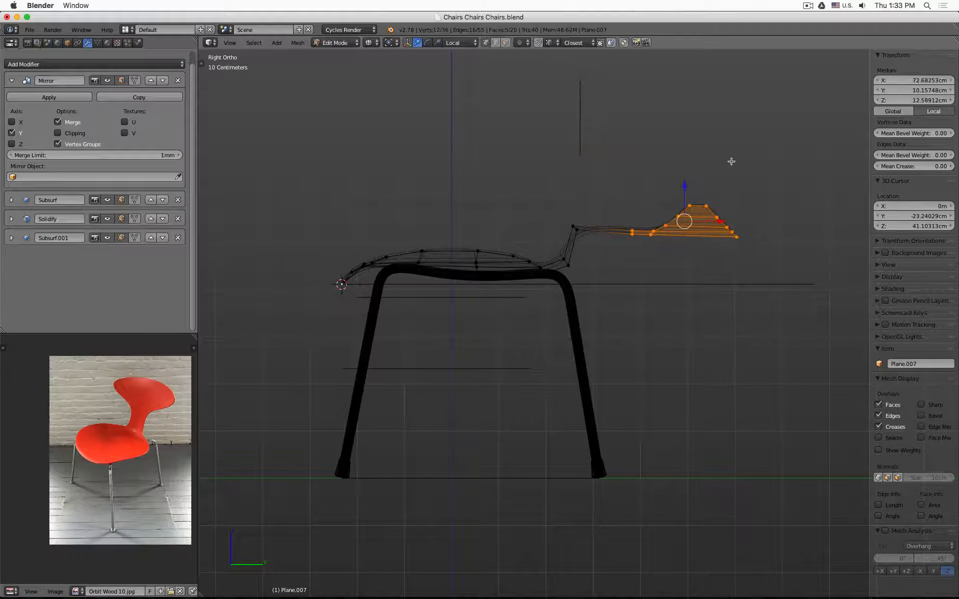
# - Flatten the rotated backrest vertices with a scale of 0 along Z and lower them to seat height
pyautogui.press('s')
pyautogui.press('z')
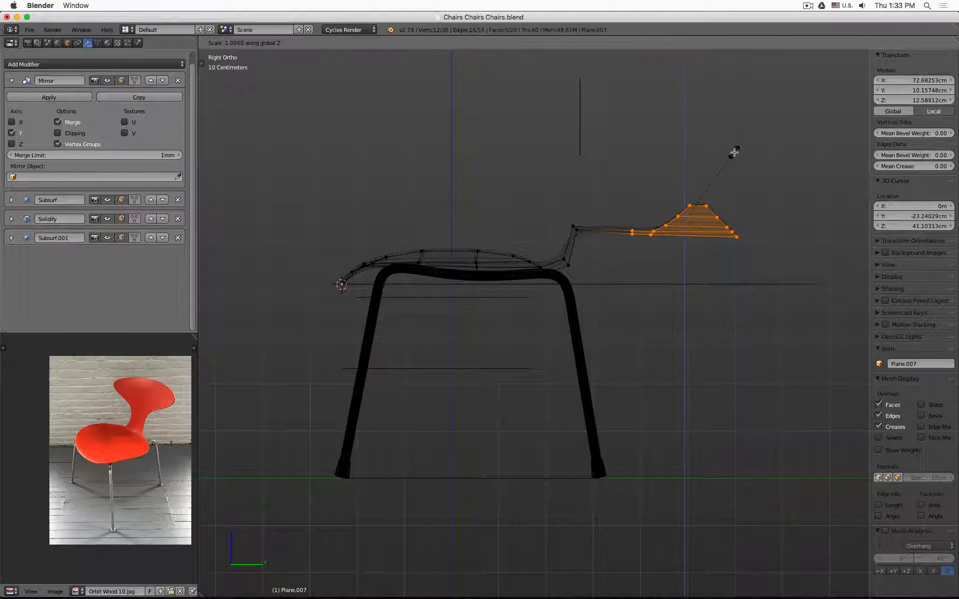
pyautogui.press('0')
pyautogui.press('Return')
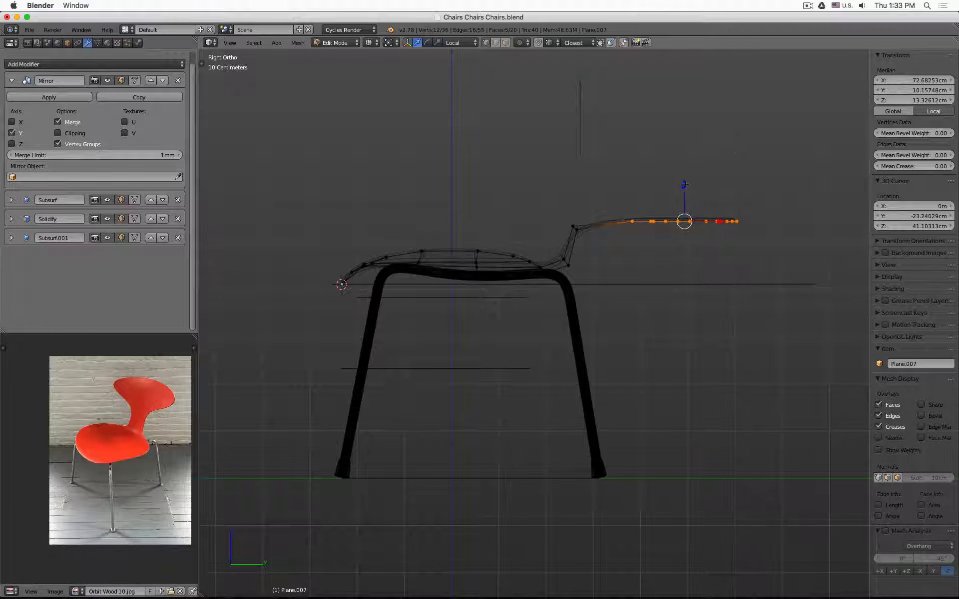
pyautogui.moveTo(685, 185); pyautogui.dragTo(690, 227)
pyautogui.press('a')
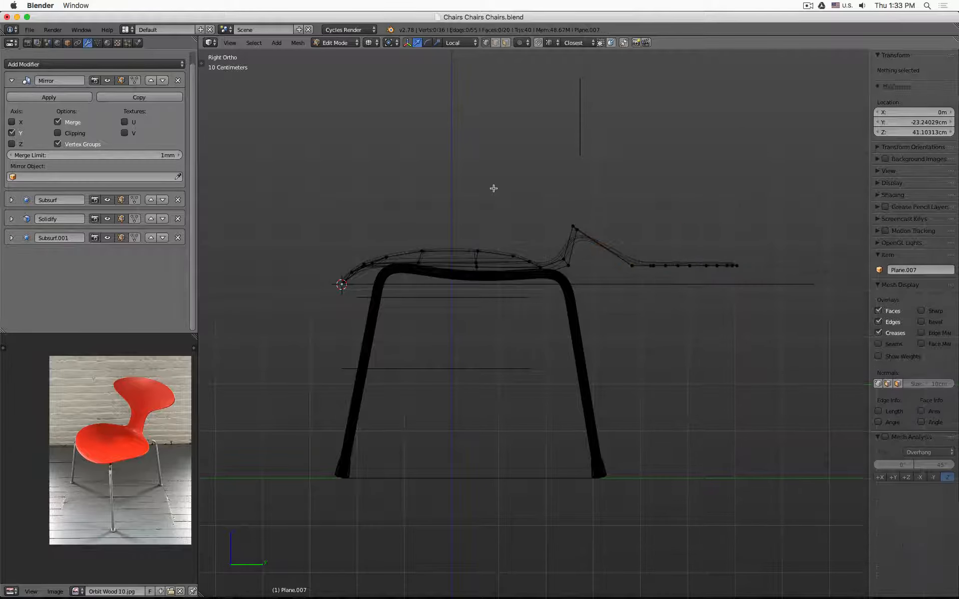
# - Set the pivot point to the 3D Cursor and scale the whole seat mesh to 0 along Z
pyautogui.press('a')
pyautogui.click(389, 42)
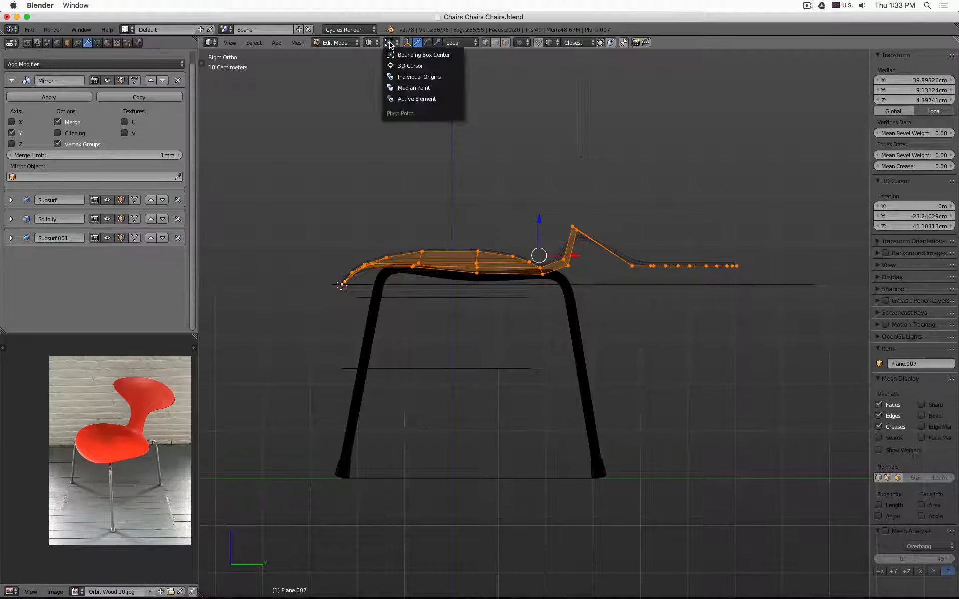
pyautogui.click(421, 67)
pyautogui.press('s')
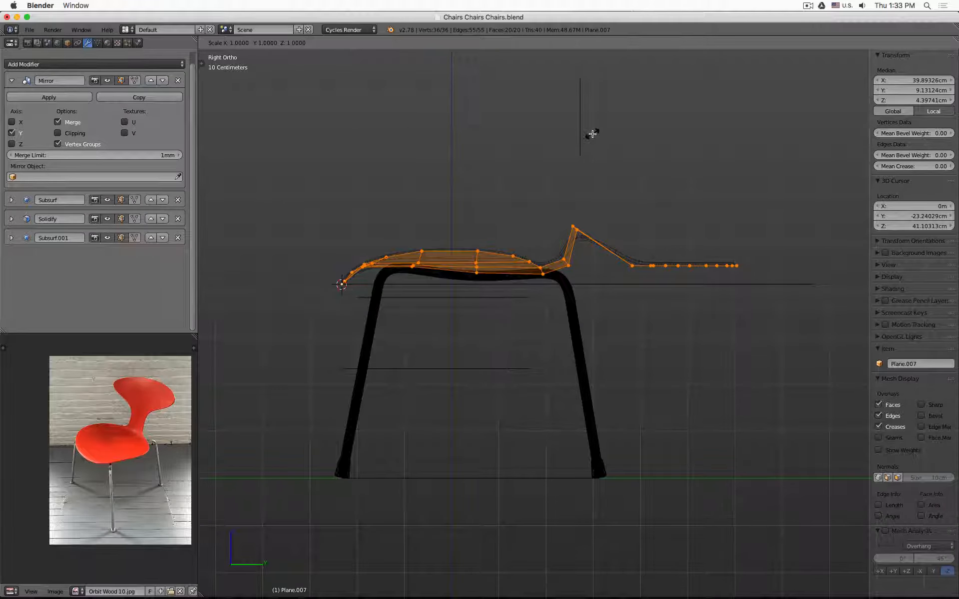
pyautogui.press('z')
pyautogui.press('0')
pyautogui.press('Return')
# - Inspect the flattened seat in Object Mode, then undo the flattening to bring back the upright backrest
pyautogui.moveTo(592, 134); pyautogui.dragTo(567, 148, button='middle')
pyautogui.press('Tab')
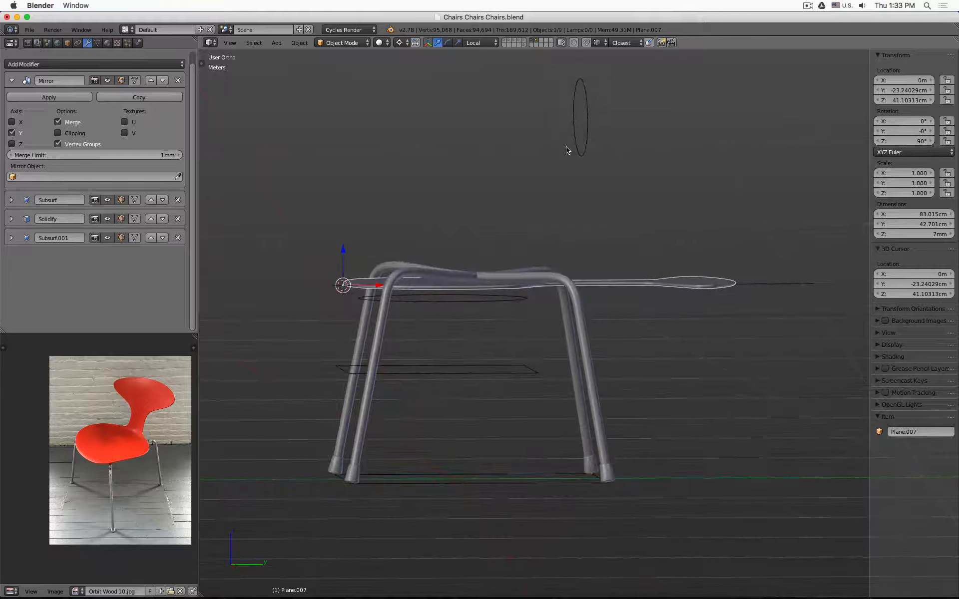
pyautogui.press('KP_3')
pyautogui.press('z')
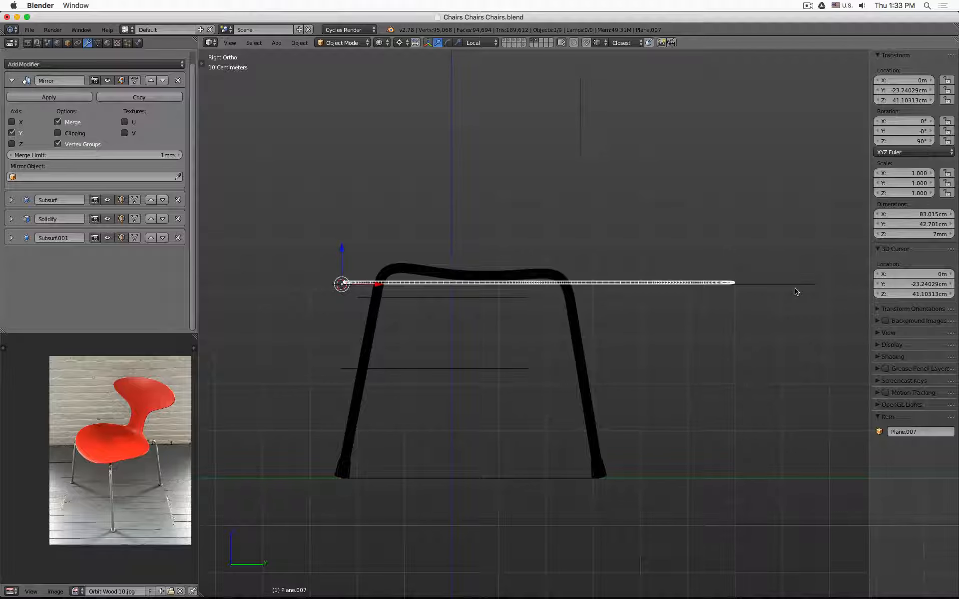
pyautogui.hotkey('ctrl', 'z')
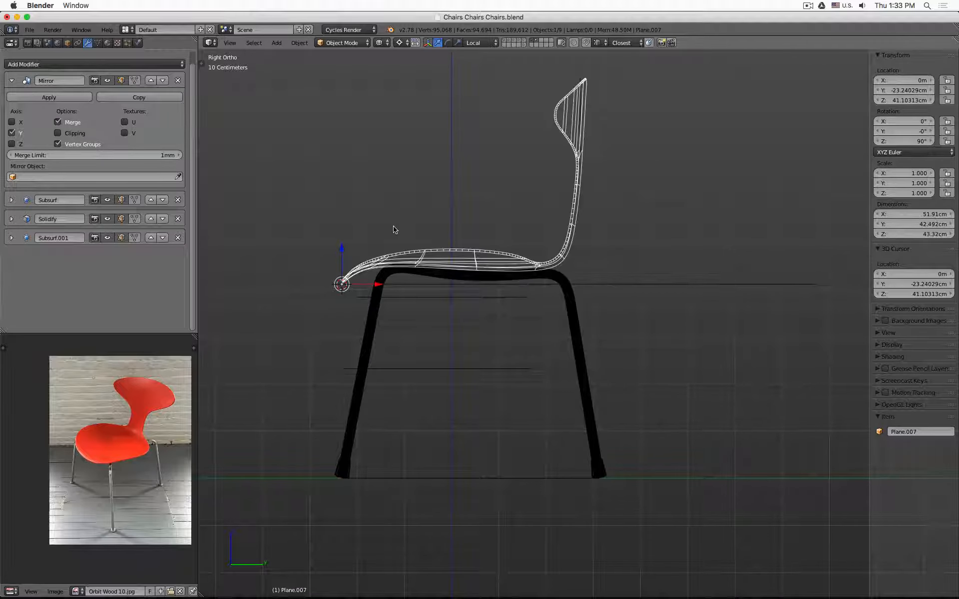
pyautogui.rightClick(338, 286)
pyautogui.rightClick(342, 285)
pyautogui.press('Tab')
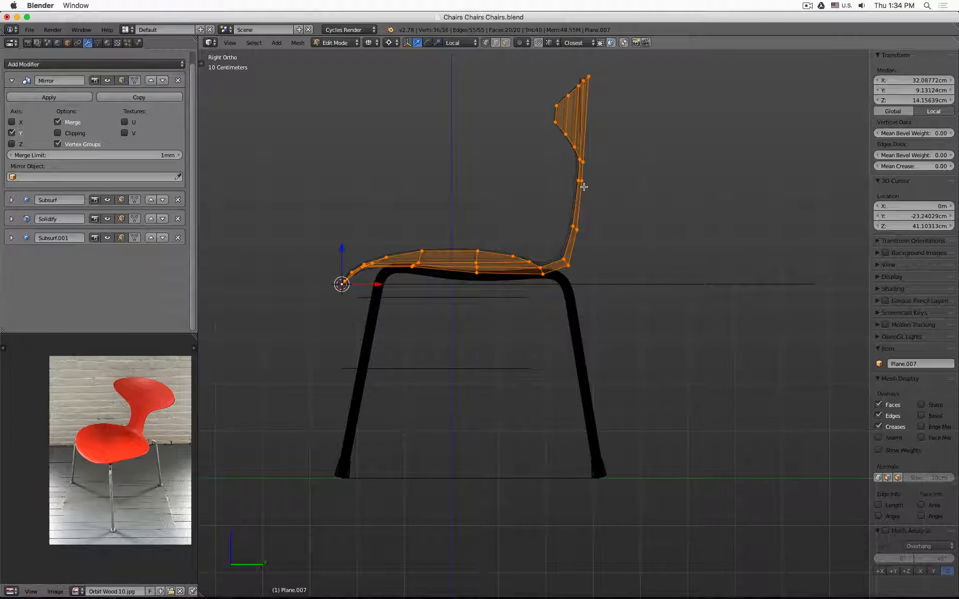
pyautogui.press('Tab')
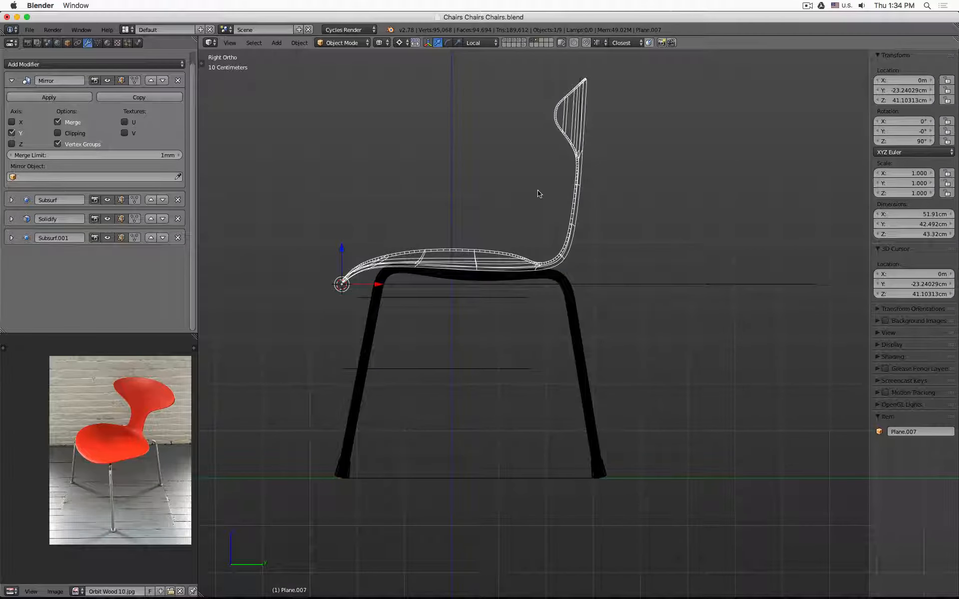
# - Rotate all backrest vertices above the seat bend flat around their bounding box center, and move them down in line behind the seat
pyautogui.press('Tab')
pyautogui.press('a')
pyautogui.press('b')
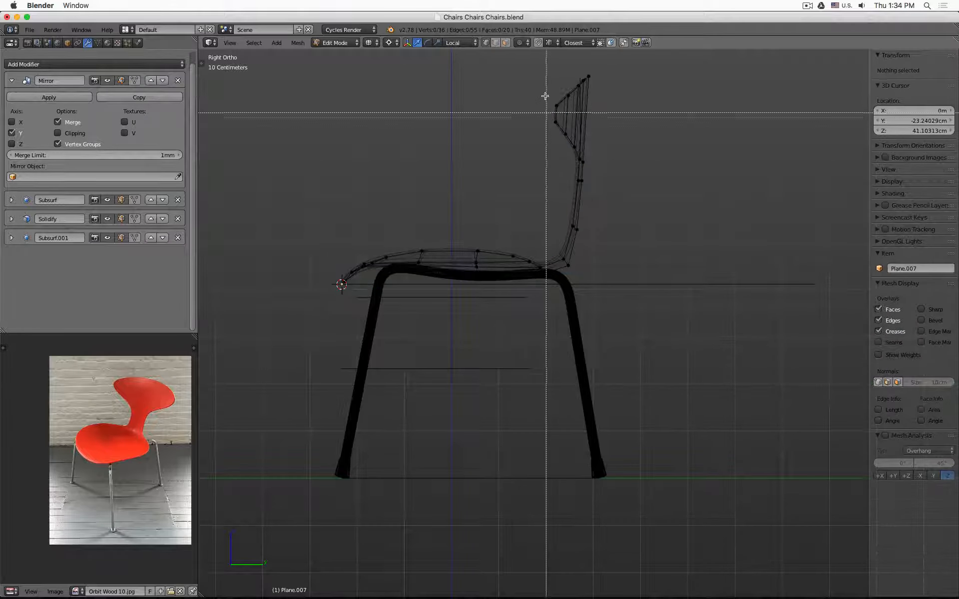
pyautogui.moveTo(546, 55); pyautogui.dragTo(646, 205)
pyautogui.press('r')
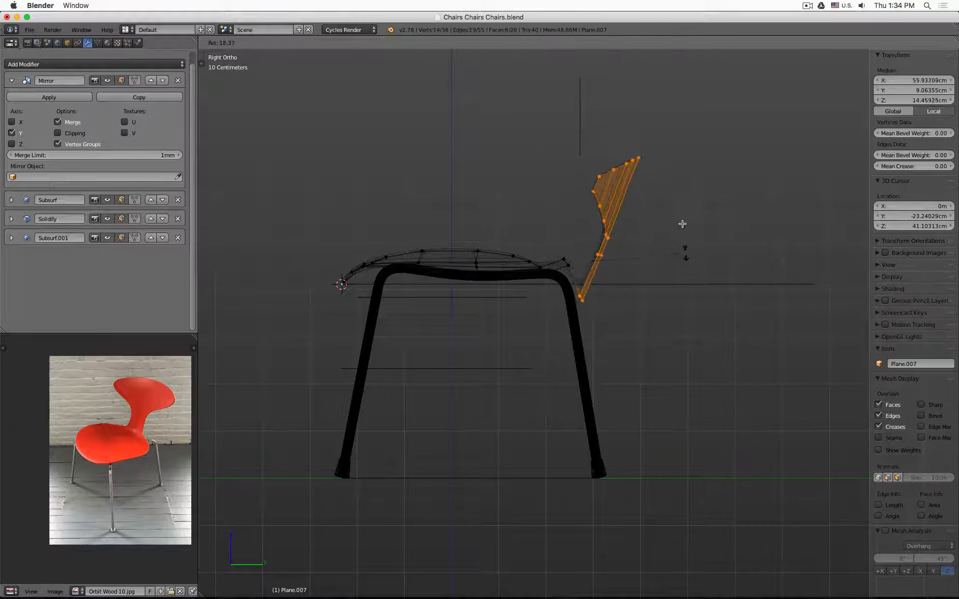
pyautogui.press('Escape')
pyautogui.press(',')
pyautogui.press('r')
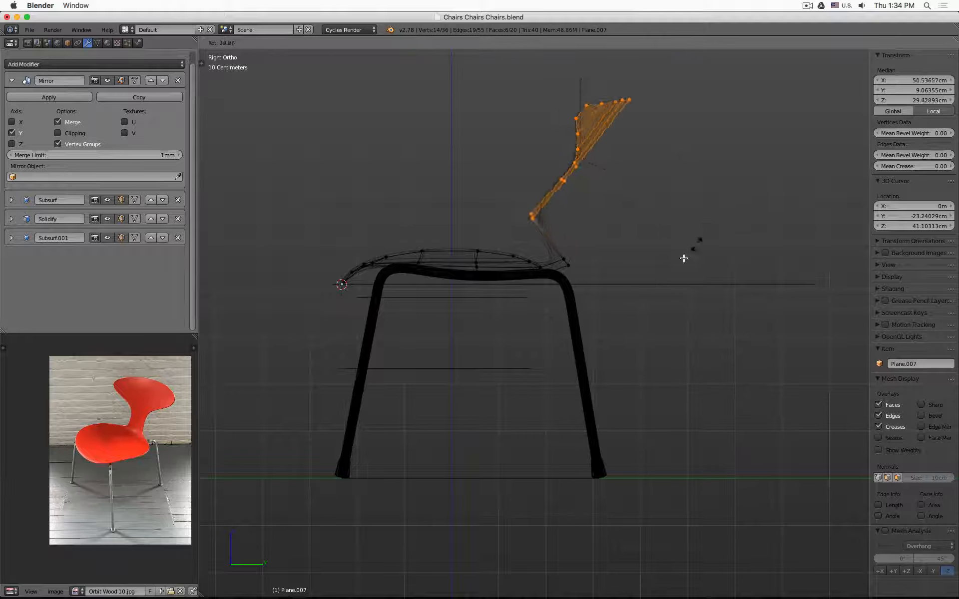
pyautogui.click(586, 217)
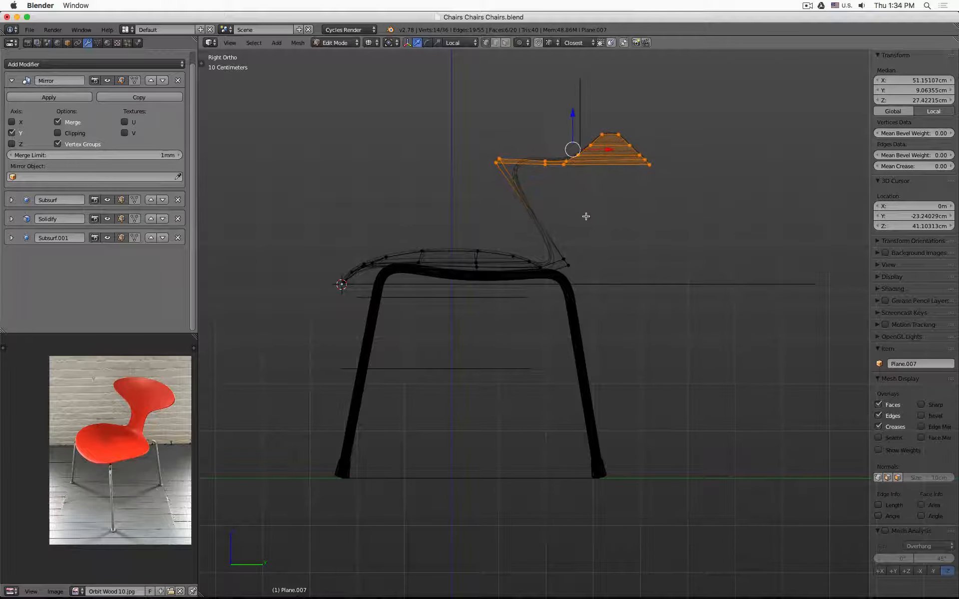
pyautogui.press('g')
pyautogui.click(680, 313)
# - Scale the entire seat-and-back mesh to 0 along Z about the 3D cursor, and return to Object Mode with solid shading
pyautogui.press('a')
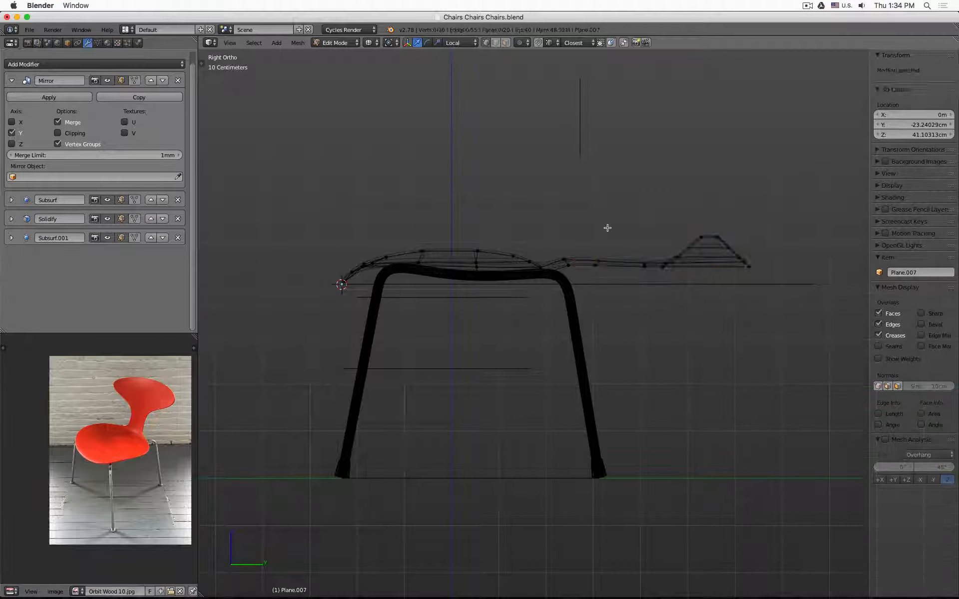
pyautogui.press('a')
pyautogui.press('.')
pyautogui.click(435, 75)
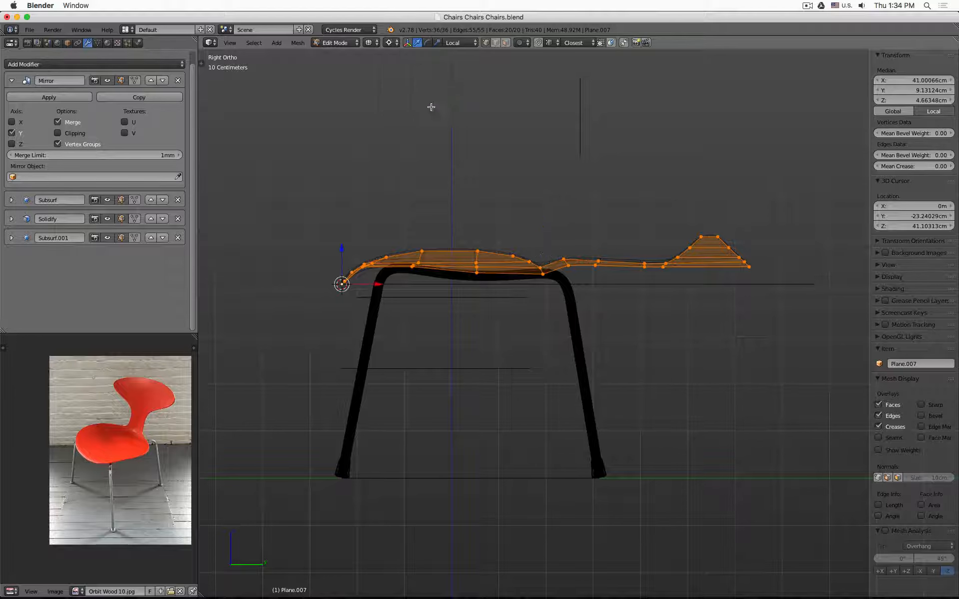
pyautogui.press('s')
pyautogui.press('z')
pyautogui.press('0')
pyautogui.press('Return')
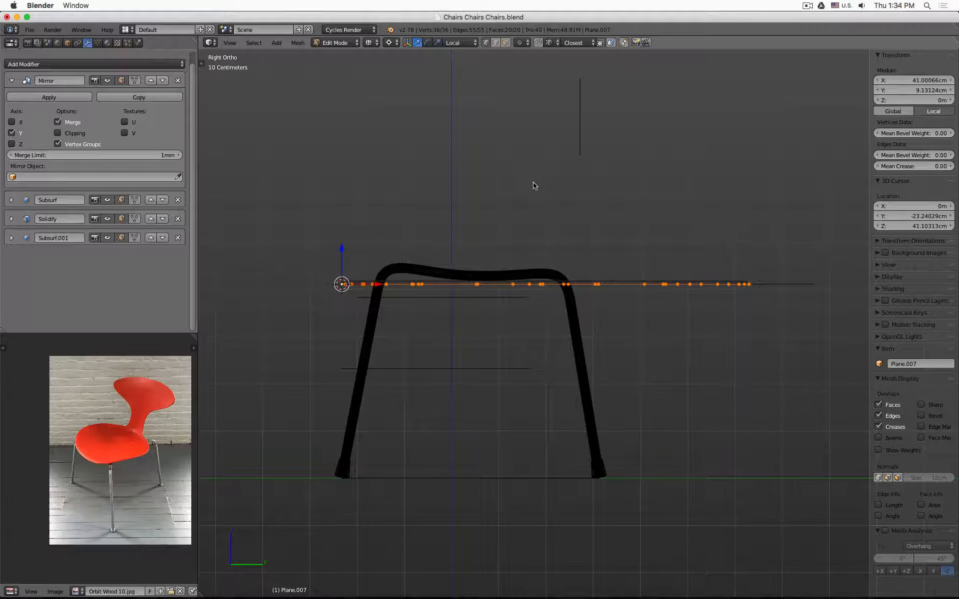
pyautogui.press('Tab')
pyautogui.moveTo(530, 186); pyautogui.dragTo(556, 210, button='middle')
pyautogui.press('z')
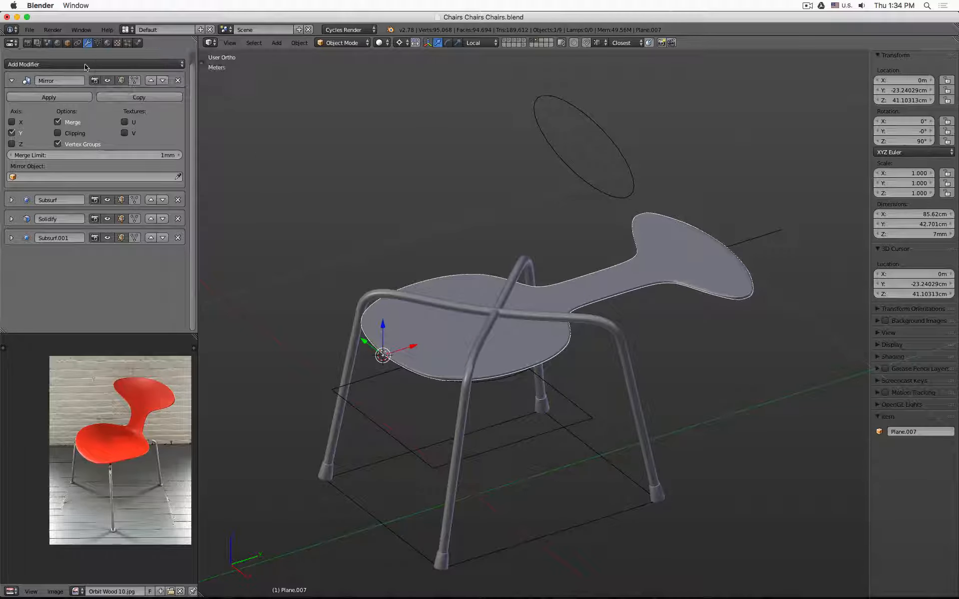
# - Add a Curve modifier to the seat with BezierCurve.005 as its object and place it between the Subsurf and Solidify modifiers
pyautogui.click(11, 80)
pyautogui.click(113, 65)
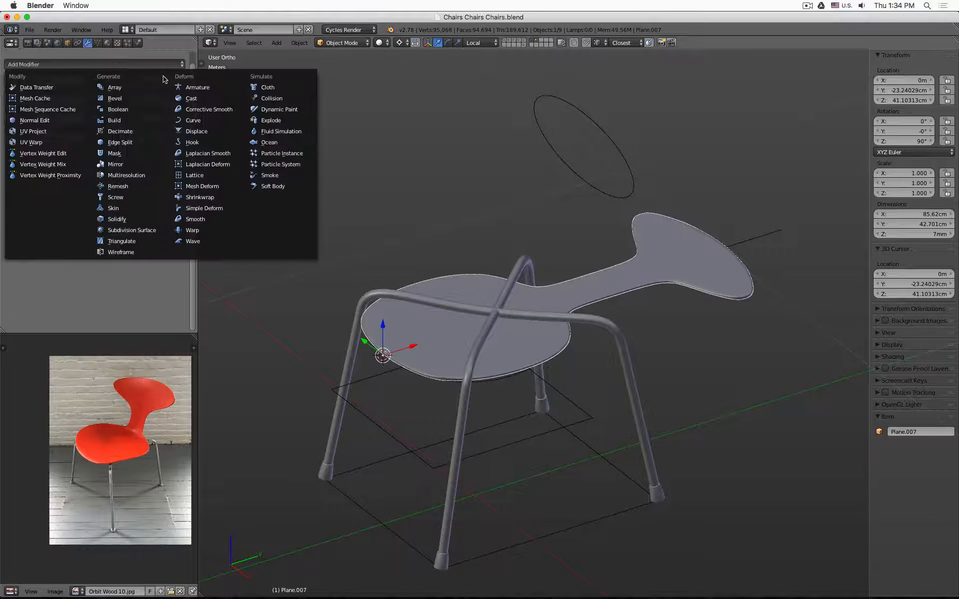
pyautogui.click(206, 124)
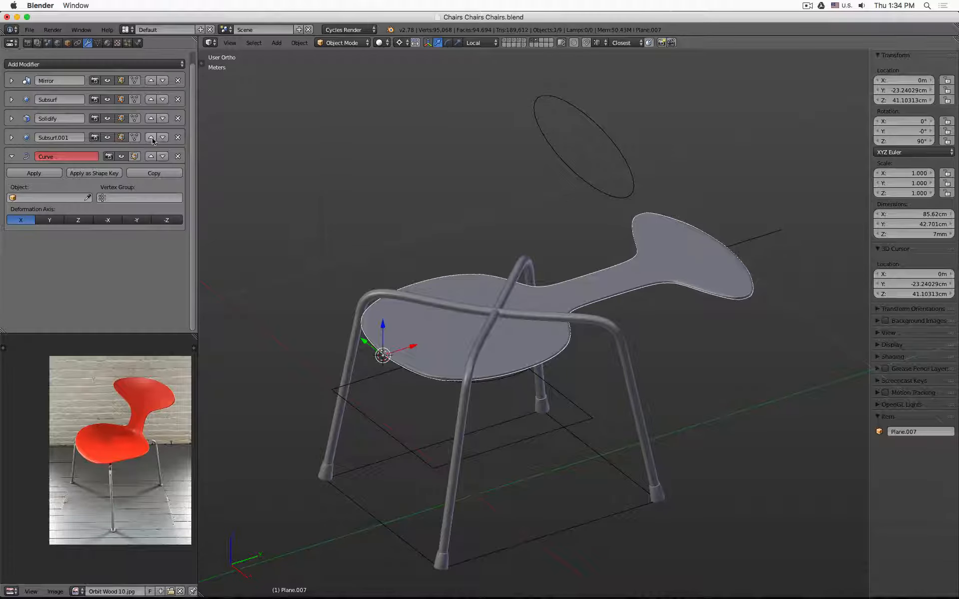
pyautogui.click(87, 197)
pyautogui.click(766, 227)
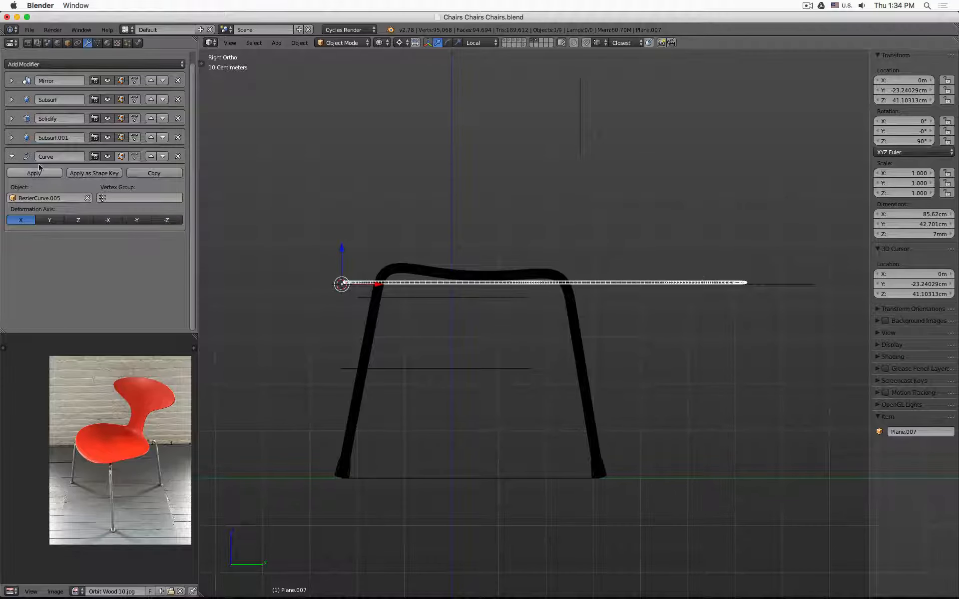
pyautogui.click(151, 157)
pyautogui.click(150, 138)
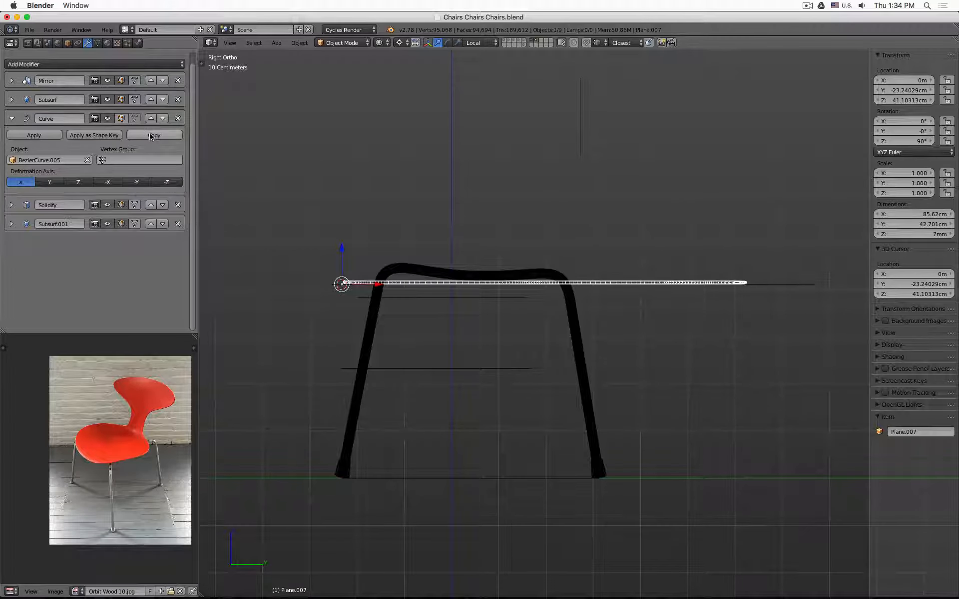
# - Edit BezierCurve.005 in wireframe and move its far end control point up to backrest height, at about X 50.7 cm, Z 37.3 cm
pyautogui.click(107, 205)
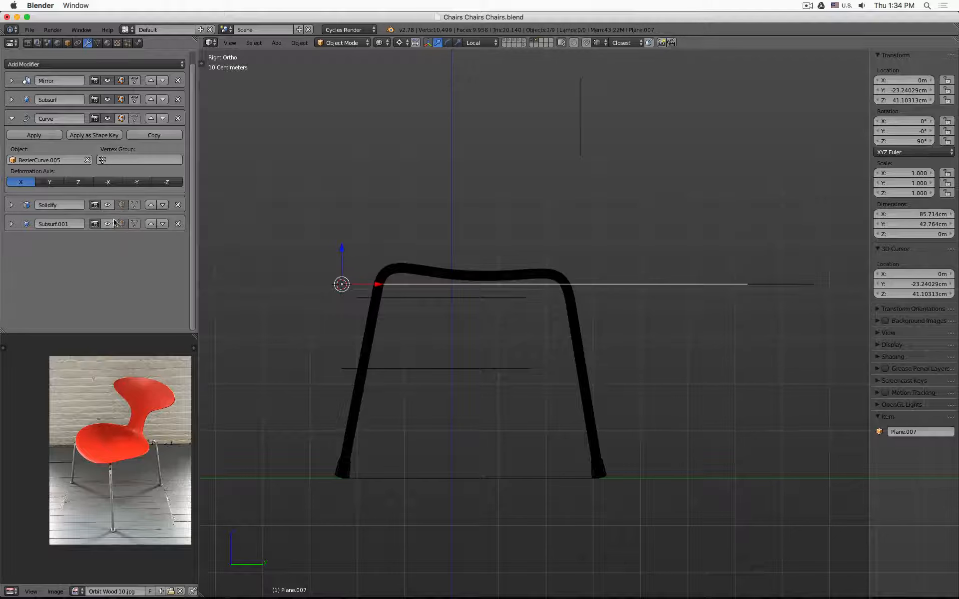
pyautogui.click(107, 206)
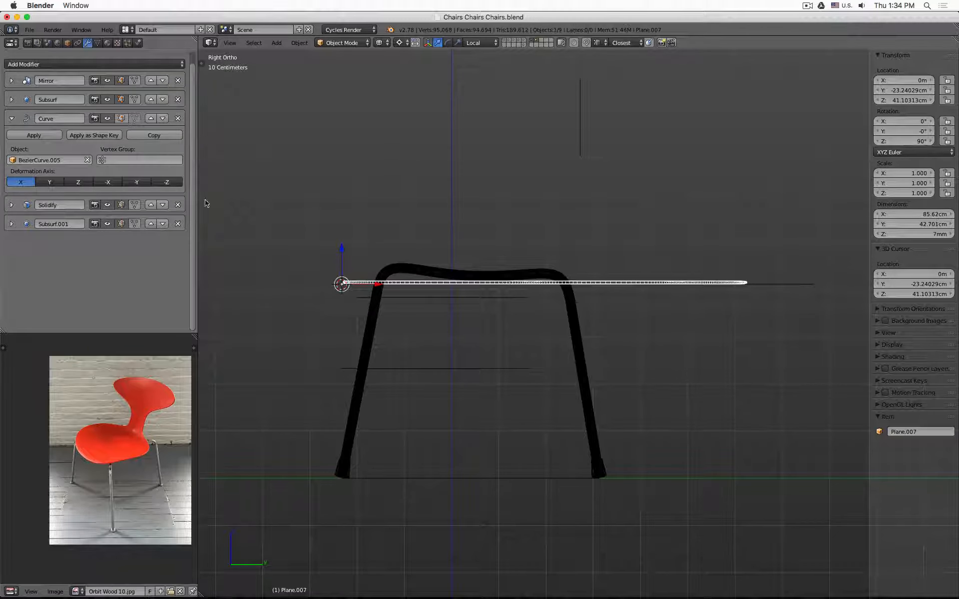
pyautogui.press('z')
pyautogui.rightClick(784, 286)
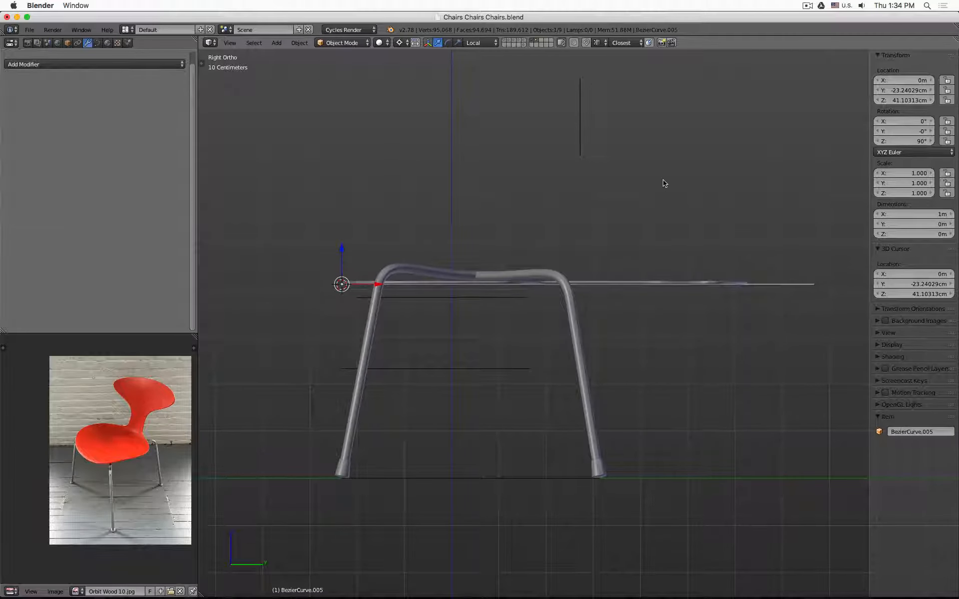
pyautogui.press('Tab')
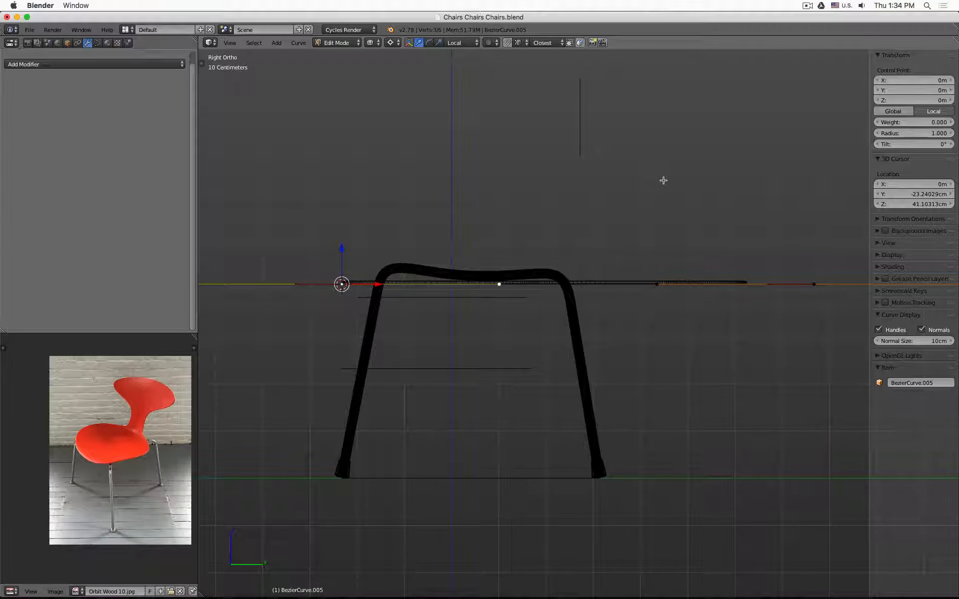
pyautogui.rightClick(808, 292)
pyautogui.press('g')
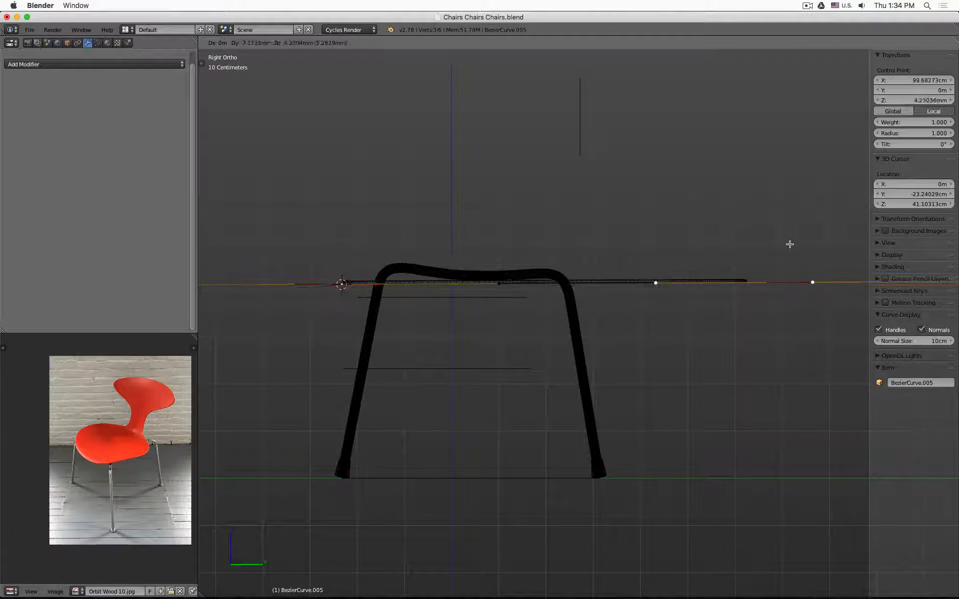
pyautogui.click(627, 164)
# - Select all control points of the curve and set their handle type to Aligned
pyautogui.rightClick(444, 231)
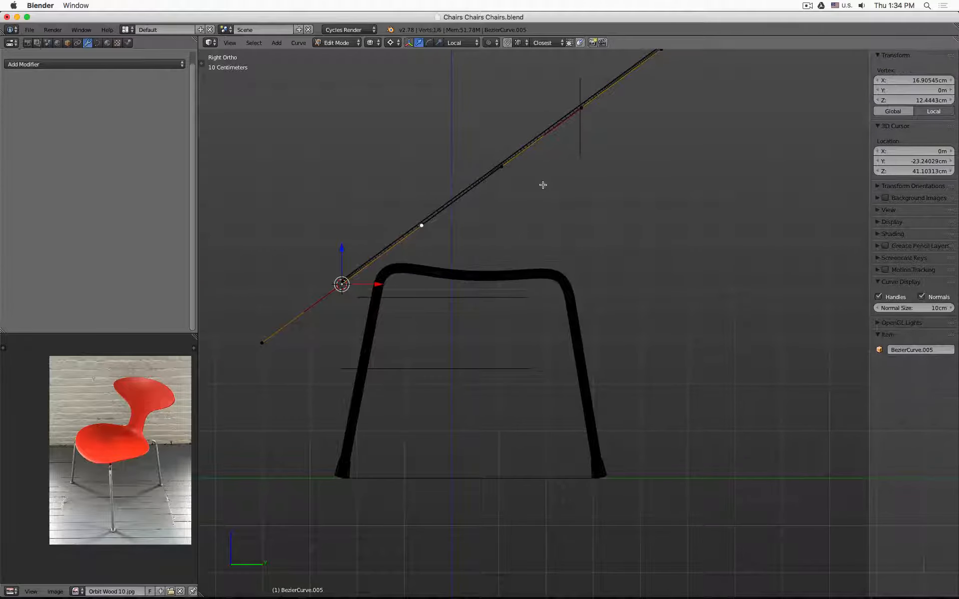
pyautogui.press('a')
pyautogui.press('a')
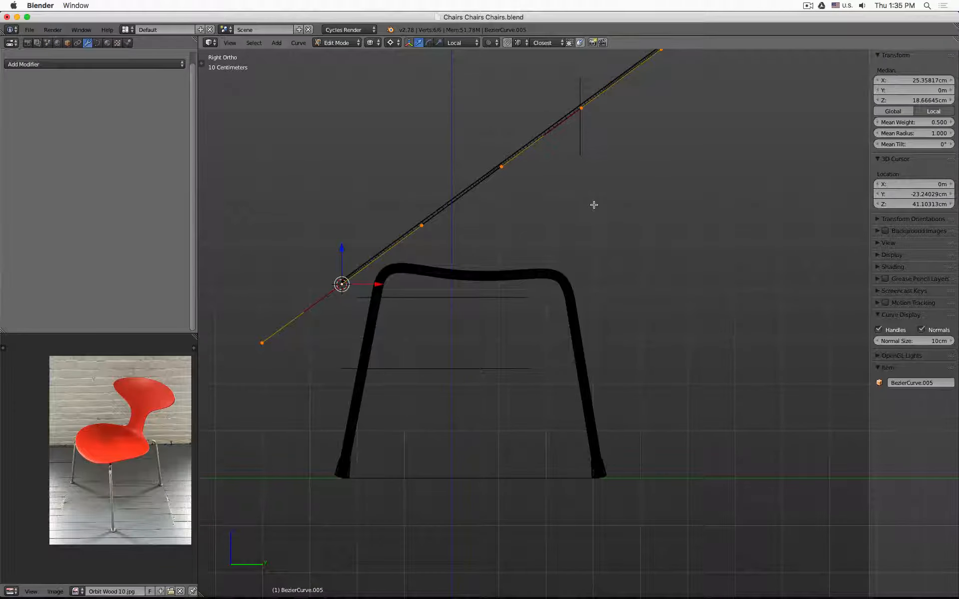
pyautogui.press('v')
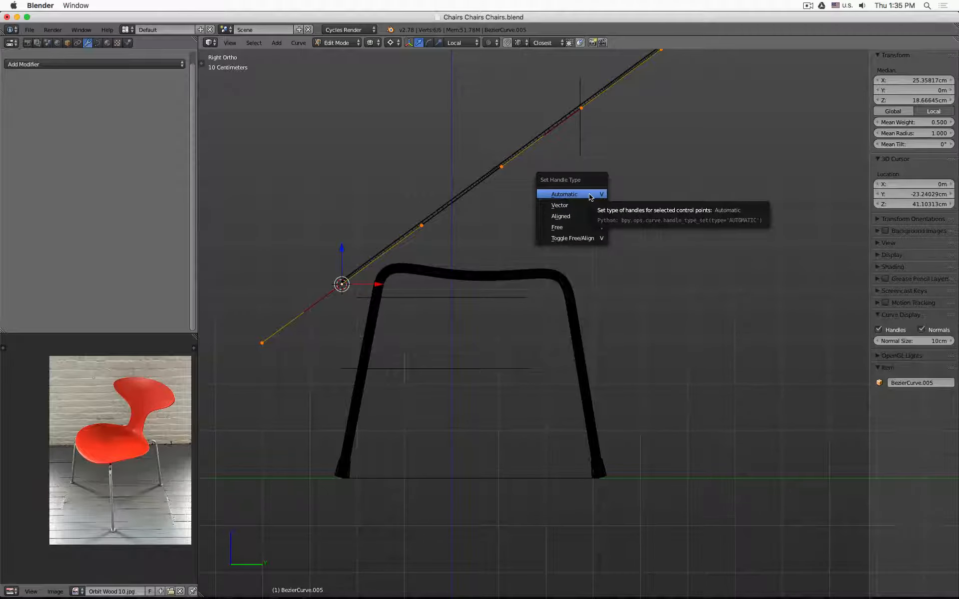
pyautogui.click(569, 216)
# - Subdivide the curve, move the new middle point down above the frame's front bend, and add the upper end point to the selection
pyautogui.press('w')
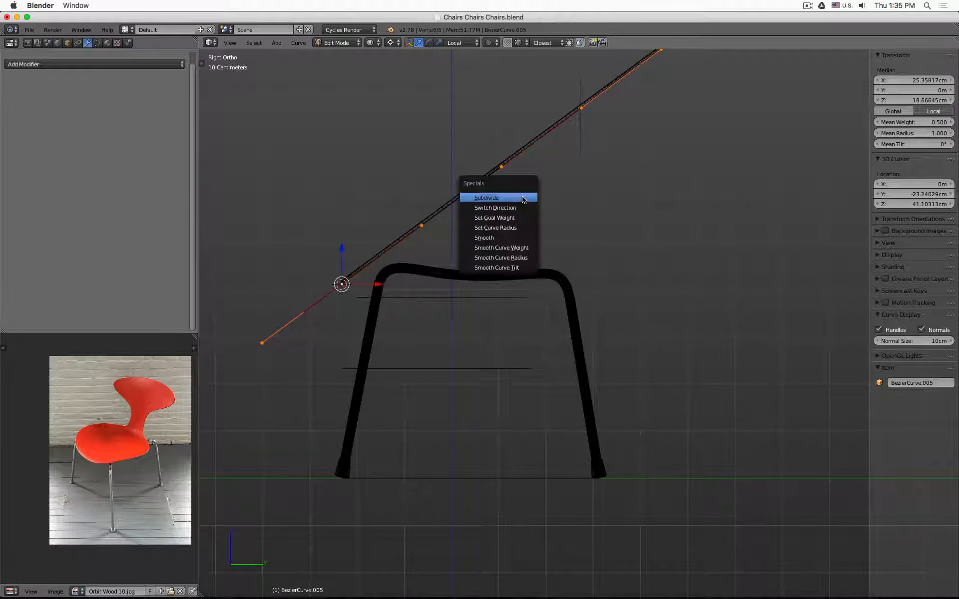
pyautogui.click(522, 195)
pyautogui.press('f')
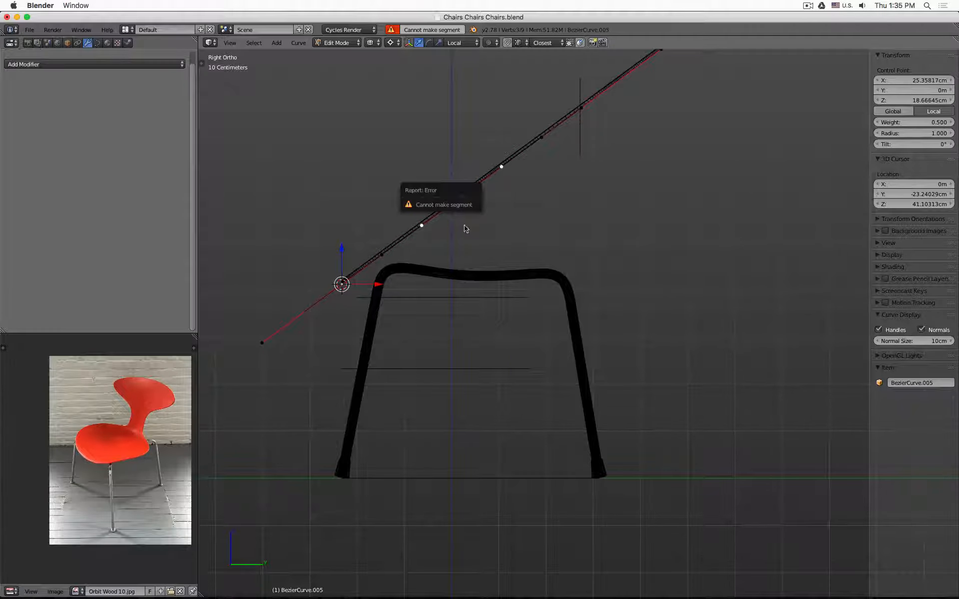
pyautogui.press('g')
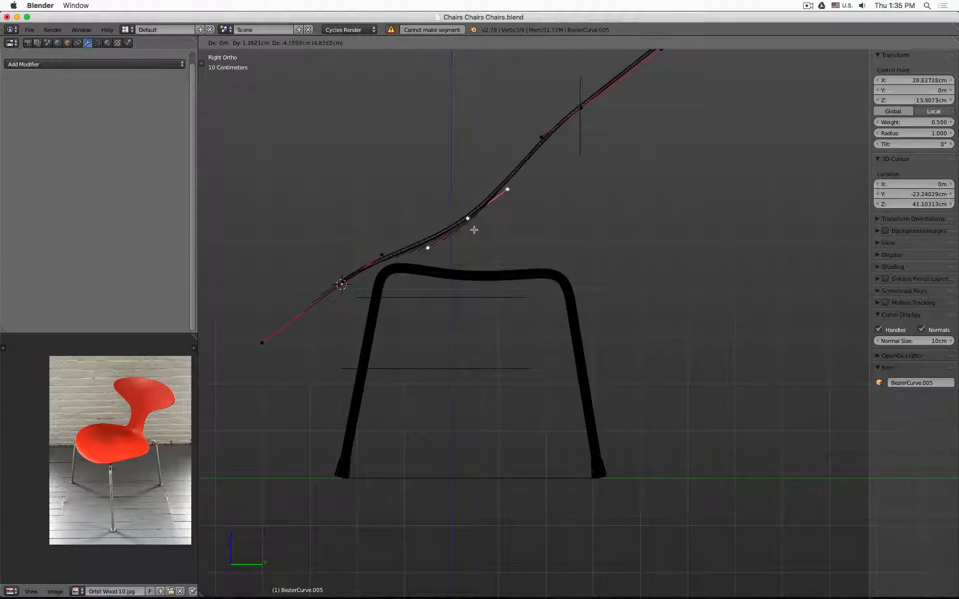
pyautogui.click(439, 252)
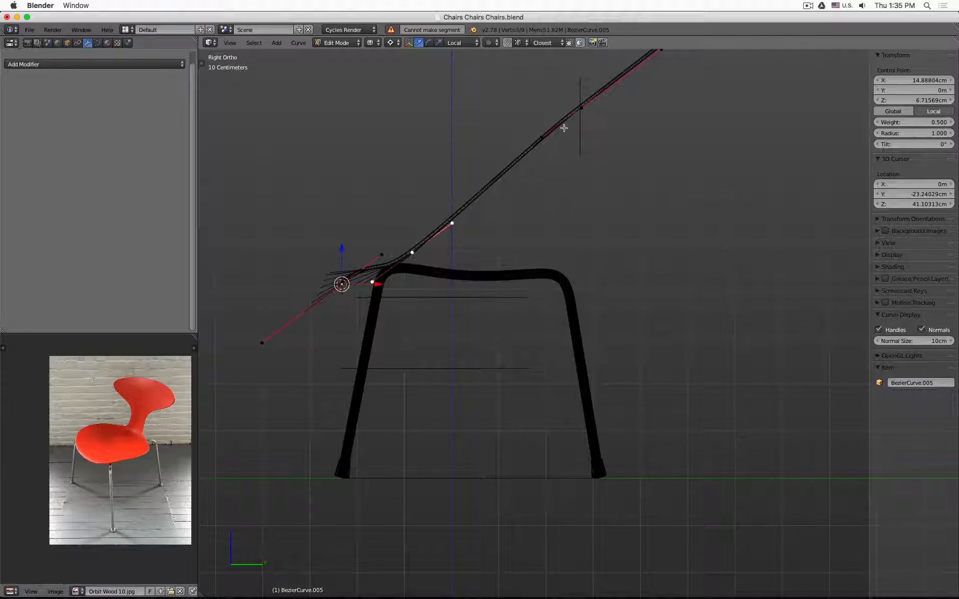
pyautogui.keyDown('shift'); pyautogui.rightClick(578, 112); pyautogui.keyUp('shift')
pyautogui.press('e')
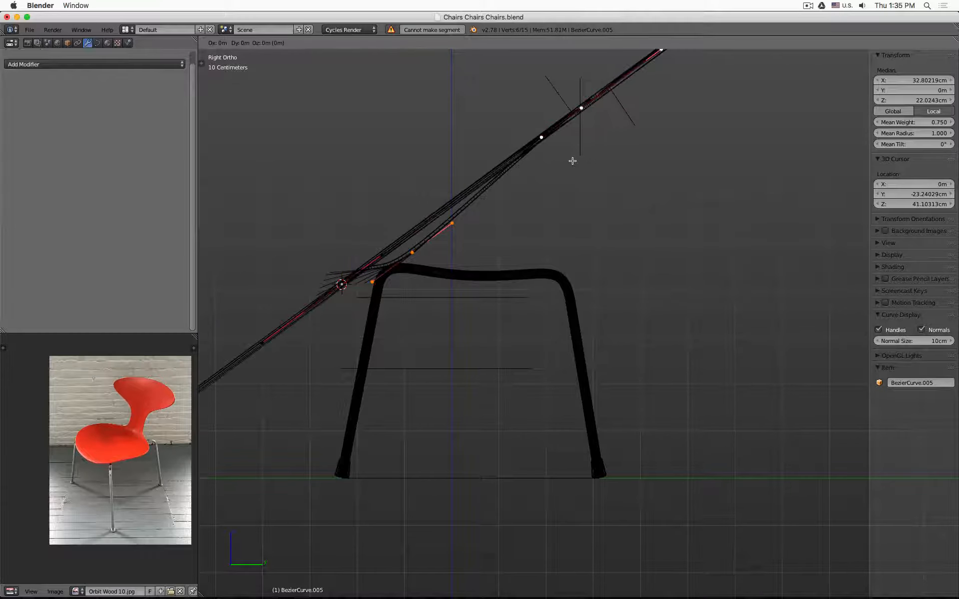
pyautogui.press('Escape')
pyautogui.hotkey('ctrl', 'z')
# - Subdivide the selected upper segment and move its new point to the seat's rear bend at about X 49.7 cm, Z 5.4 cm
pyautogui.press('w')
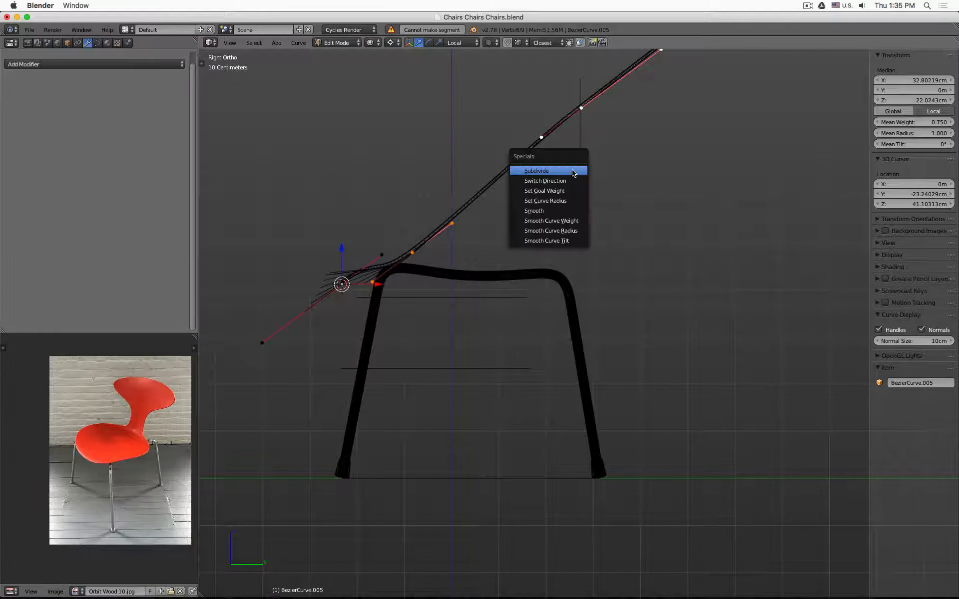
pyautogui.click(573, 170)
pyautogui.rightClick(506, 190)
pyautogui.press('g')
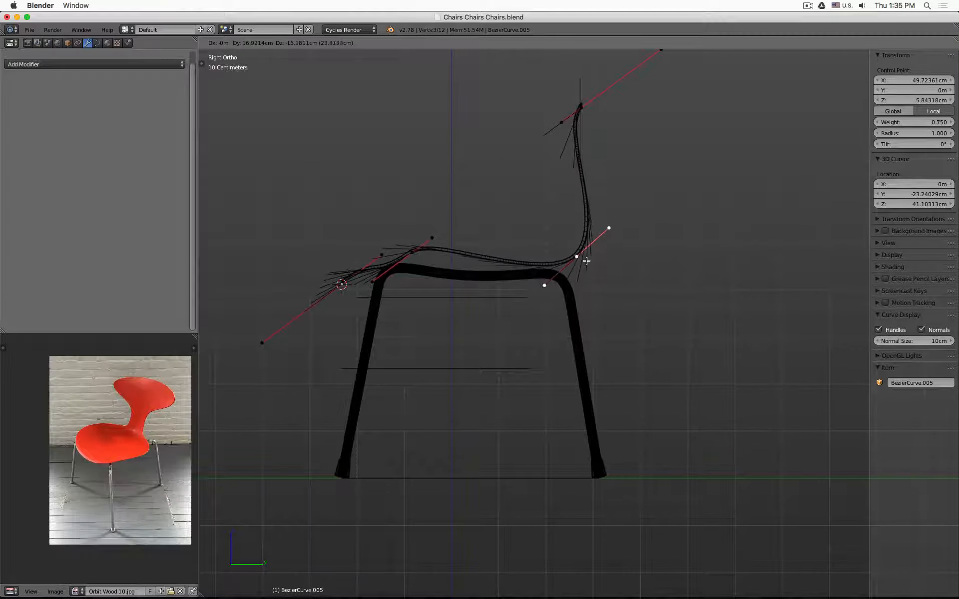
pyautogui.click(586, 260)
# - Check the bent chair from the front and right side, switch to solid shading, and hide the curve's normals
pyautogui.moveTo(525, 218); pyautogui.dragTo(492, 184, button='middle')
pyautogui.press('KP_1')
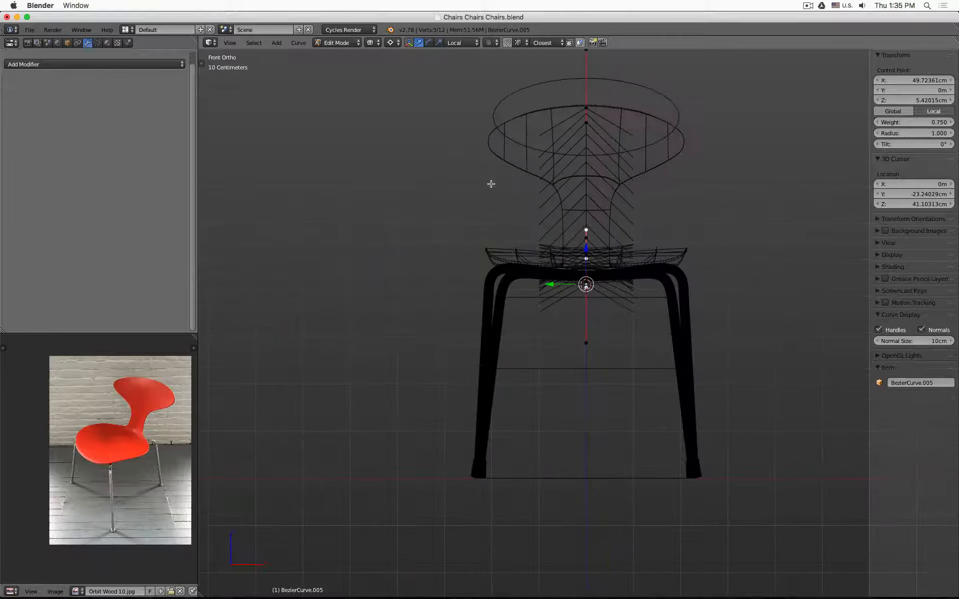
pyautogui.press('KP_3')
pyautogui.press('z')
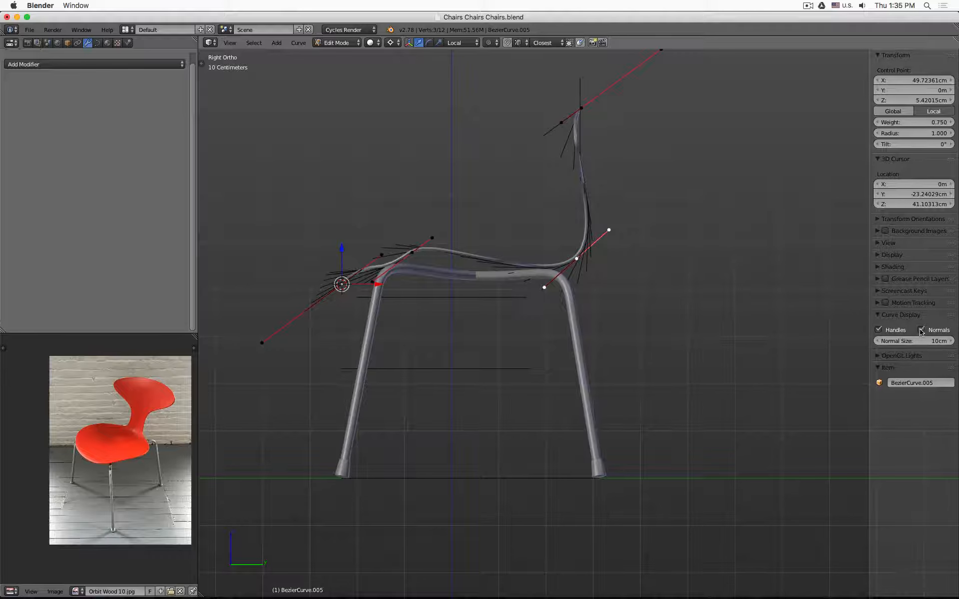
pyautogui.click(921, 332)
# - Move the front end point's upper handle almost straight above the seat's front edge, to about X 1.4 cm, Z 6.5 cm
pyautogui.scroll(3, 486, 317)
pyautogui.rightClick(334, 222)
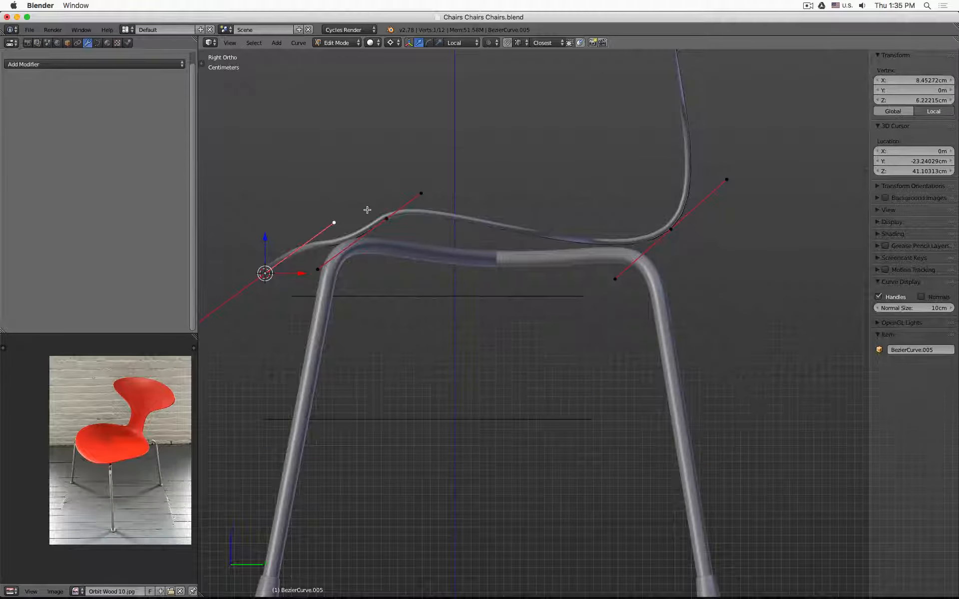
pyautogui.press('g')
pyautogui.click(306, 206)
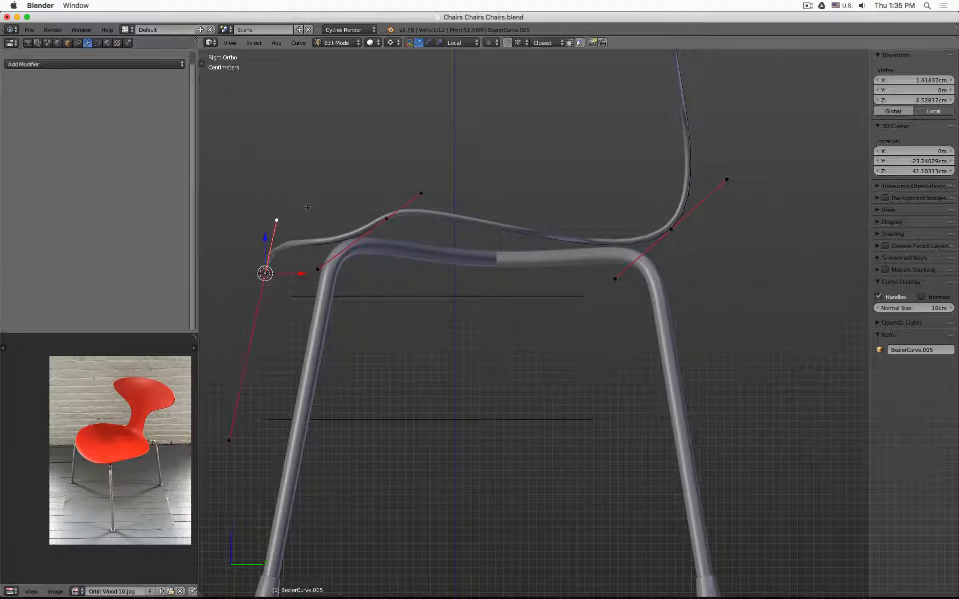
# - Rotate the front seat control point until its handles are level, and move it to about X 22.4 cm, Z 4.2 cm
pyautogui.rightClick(387, 218)
pyautogui.press('r')
pyautogui.press('Escape')
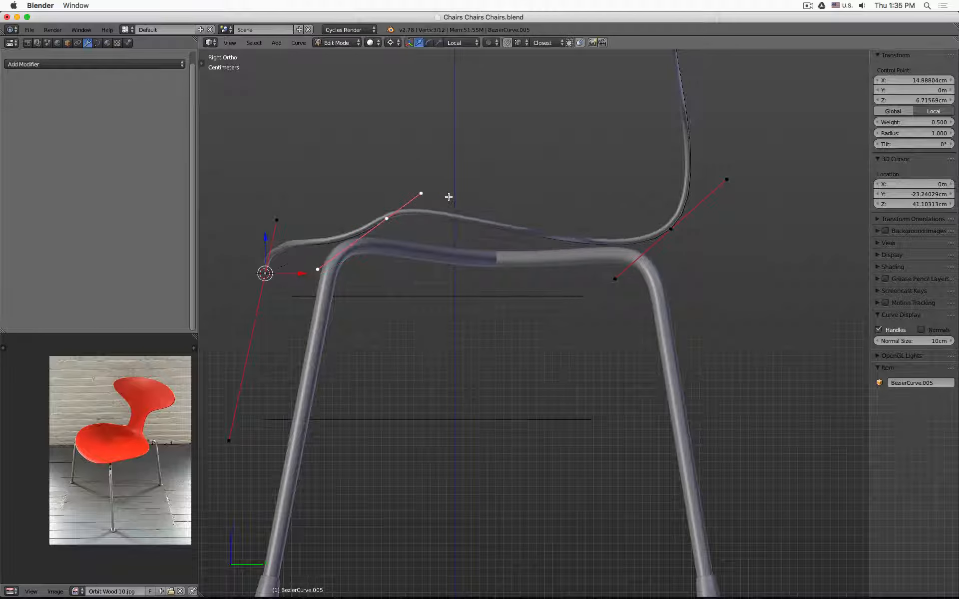
pyautogui.press('r')
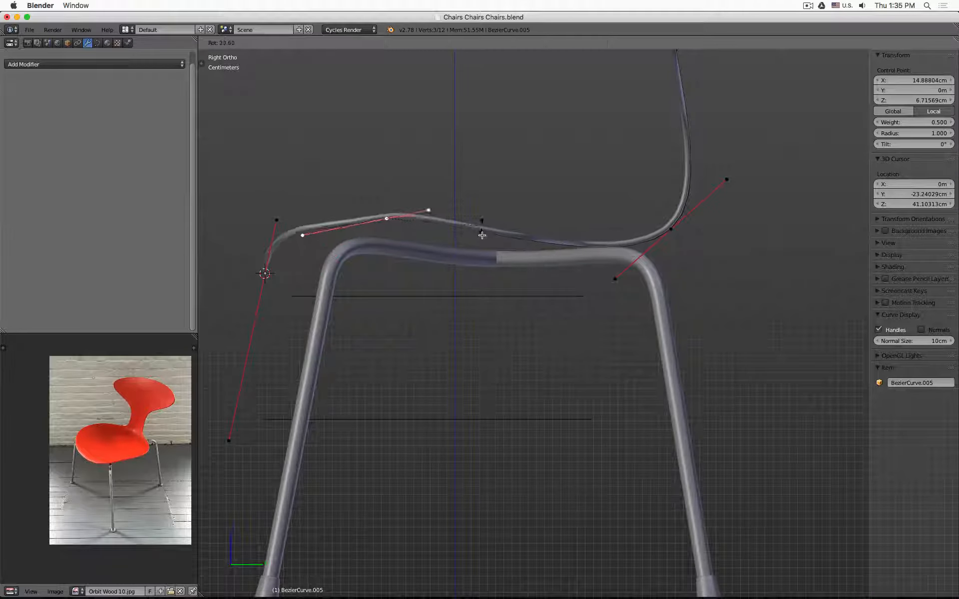
pyautogui.click(477, 244)
pyautogui.press('g')
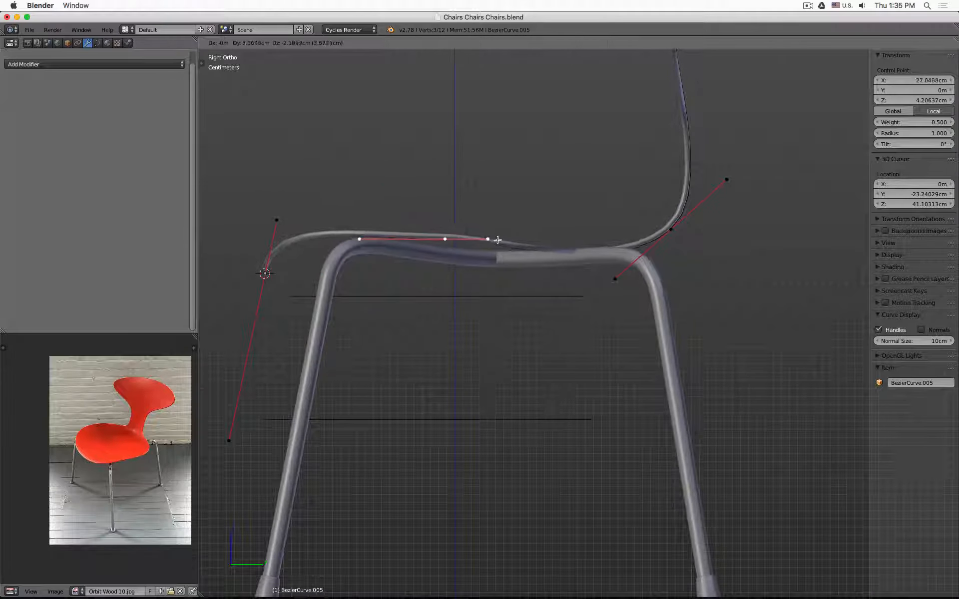
pyautogui.click(490, 238)
# - Lengthen the seat control point's rear handle toward the backrest along the curve's local X axis
pyautogui.rightClick(489, 237)
pyautogui.press('g')
pyautogui.press('x')
pyautogui.press('x')
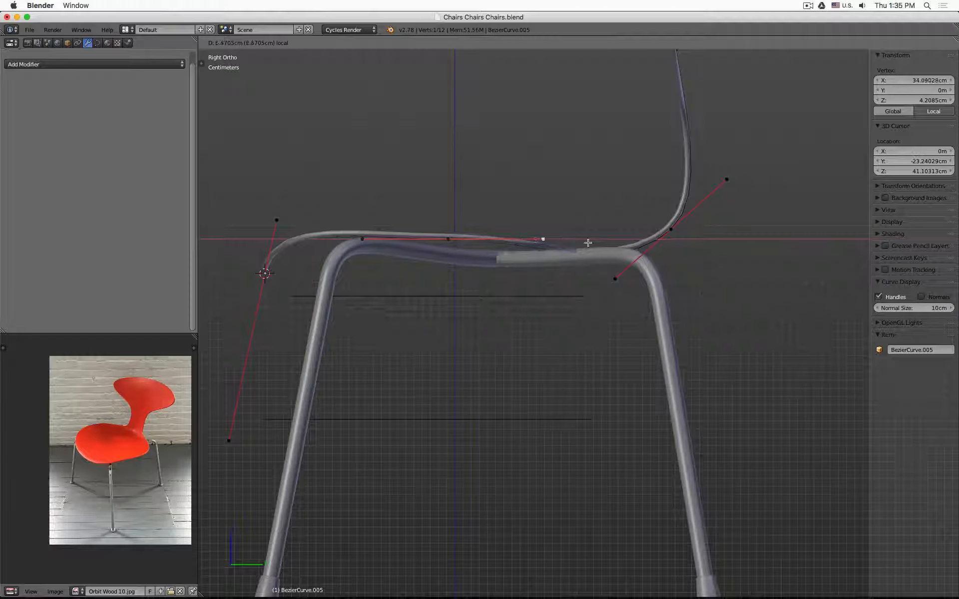
pyautogui.click(609, 246)
# - Extend the seat control point's front handle forward along X and raise it along Z, to about X 9.1 cm, Z 5.1 cm
pyautogui.rightClick(363, 238)
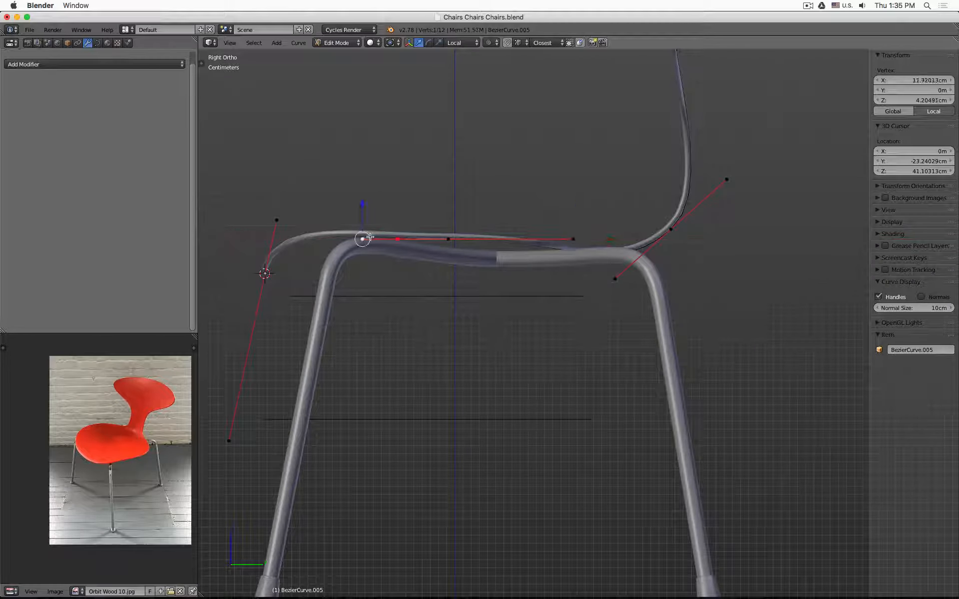
pyautogui.press('g')
pyautogui.press('x')
pyautogui.click(367, 240)
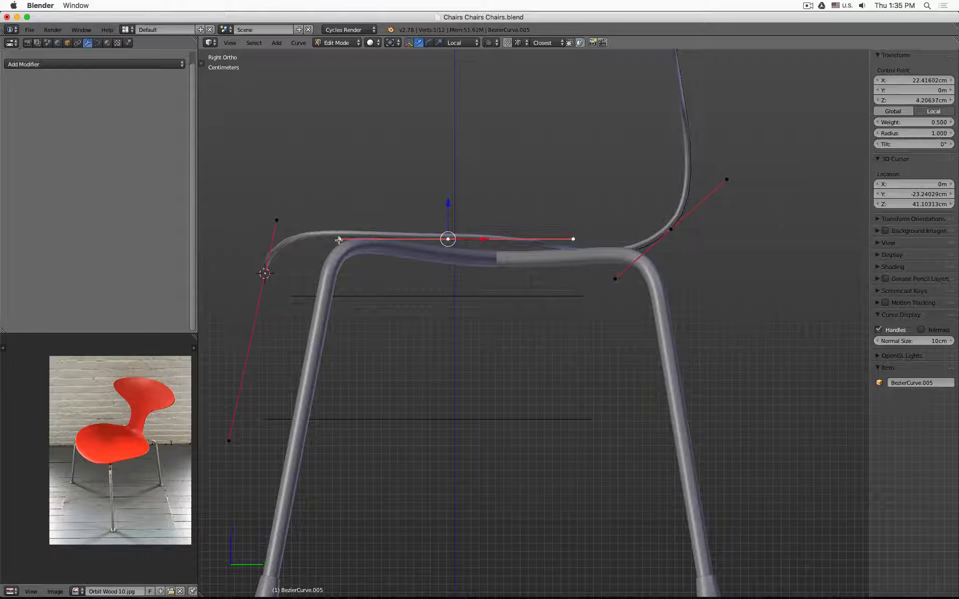
pyautogui.press('g')
pyautogui.press('z')
pyautogui.click(338, 201)
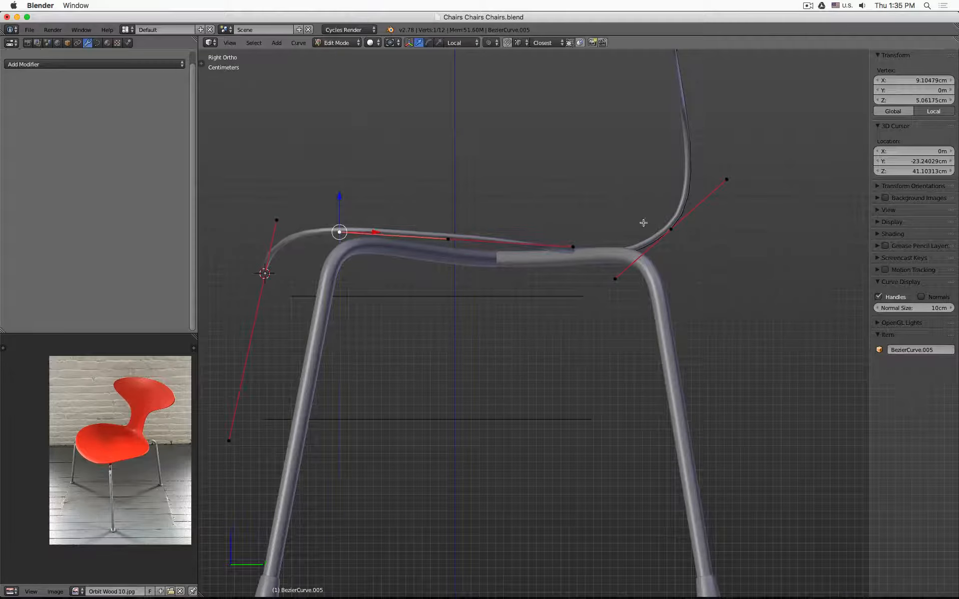
# - In wireframe, move the control point at the seat-to-back bend up and slightly forward, to about X 49.5 cm, Z 8.1 cm
pyautogui.press('z')
pyautogui.rightClick(671, 229)
pyautogui.scroll(-2, 671, 229)
pyautogui.press('g')
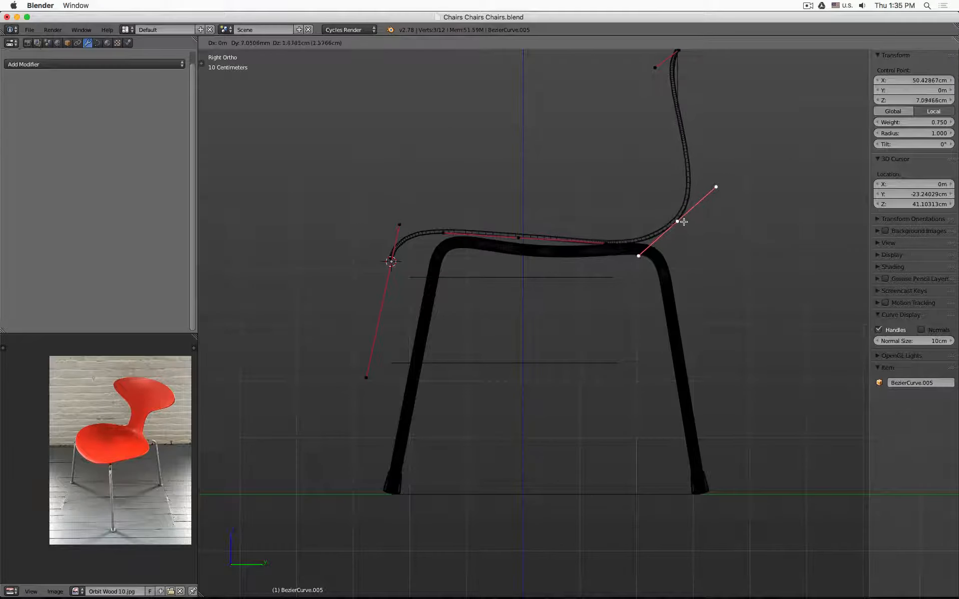
pyautogui.click(677, 215)
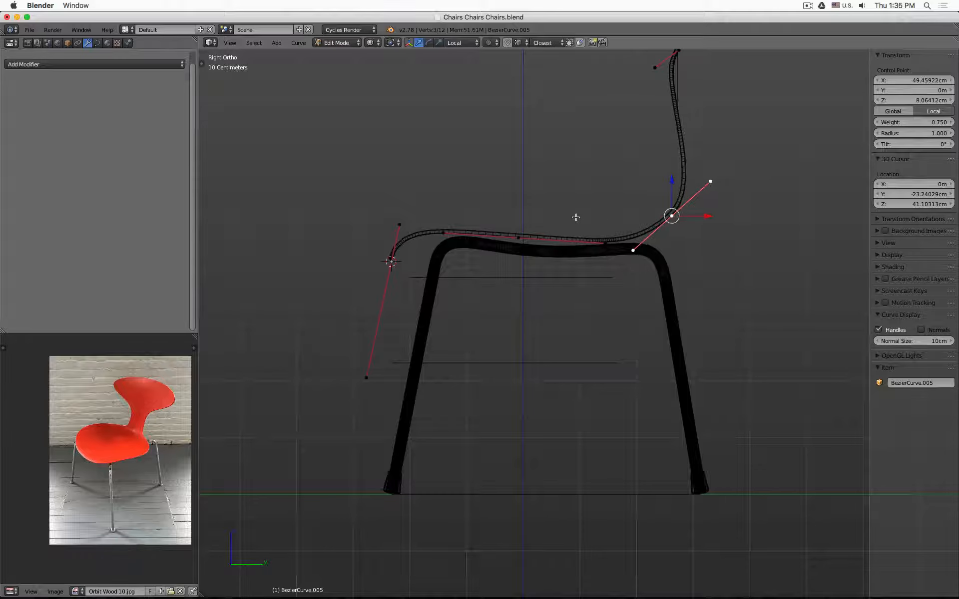
# - Rotate the curve's top control point by about -65° so its handles run along the backrest
pyautogui.scroll(-2, 584, 210)
pyautogui.keyDown('shift'); pyautogui.moveTo(610, 162); pyautogui.dragTo(582, 217, button='middle'); pyautogui.keyUp('shift')
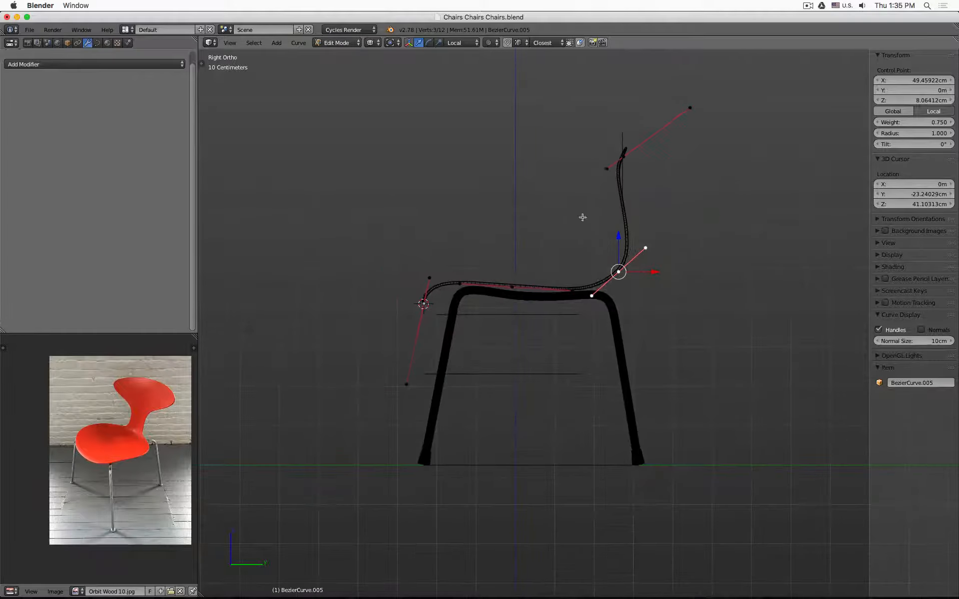
pyautogui.rightClick(632, 158)
pyautogui.press('r')
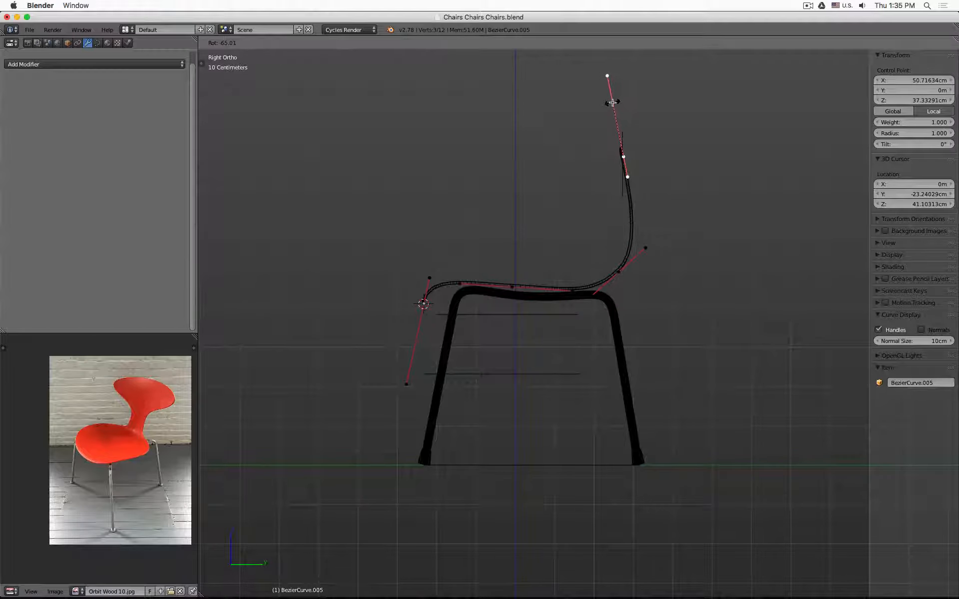
pyautogui.click(612, 102)
# - Inspect the shaped seat and backrest in Object Mode, in solid and wireframe shading, and return to editing the curve
pyautogui.press('Tab')
pyautogui.moveTo(554, 182); pyautogui.dragTo(537, 194, button='middle')
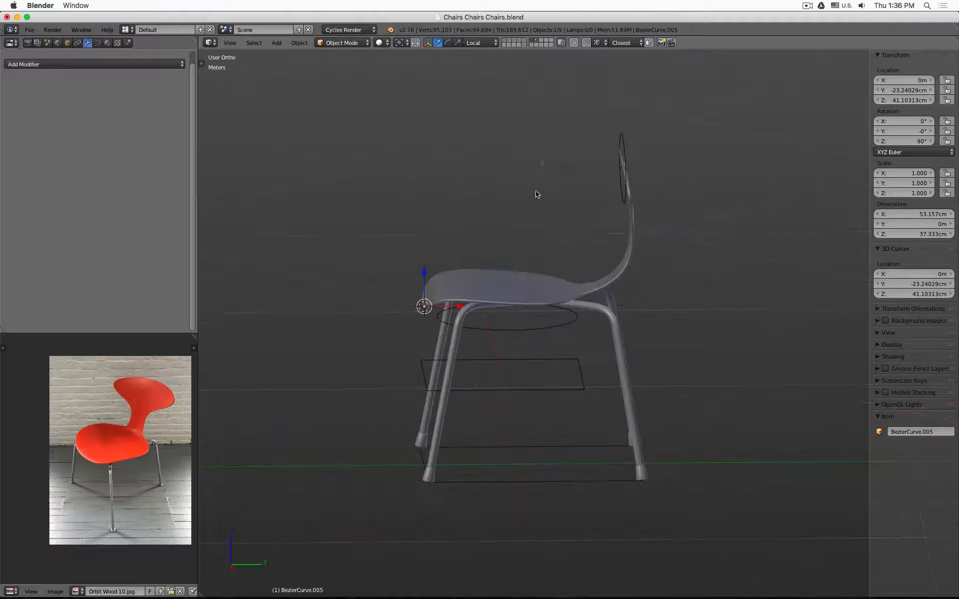
pyautogui.press('z')
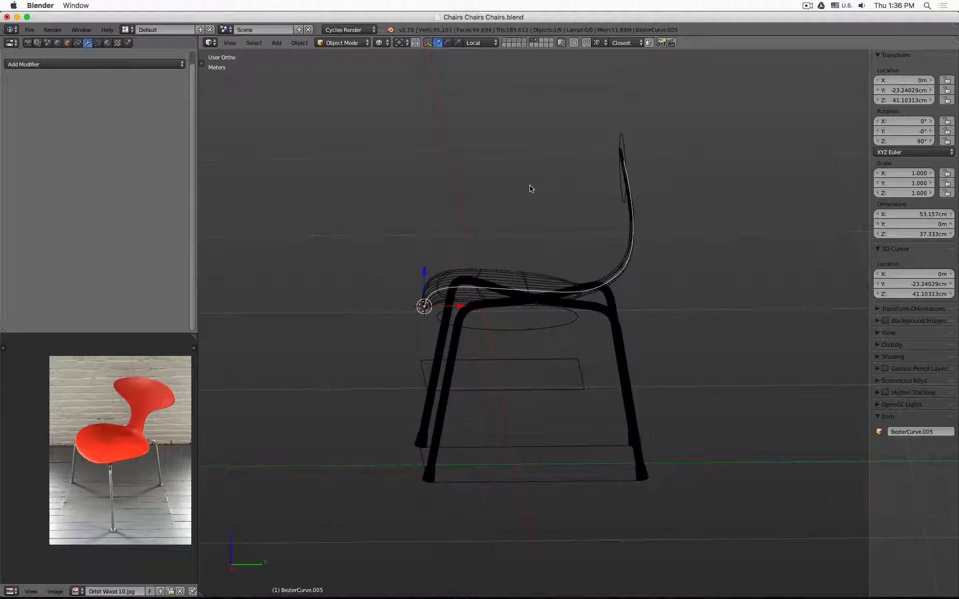
pyautogui.press('KP_3')
pyautogui.scroll(3, 647, 193)
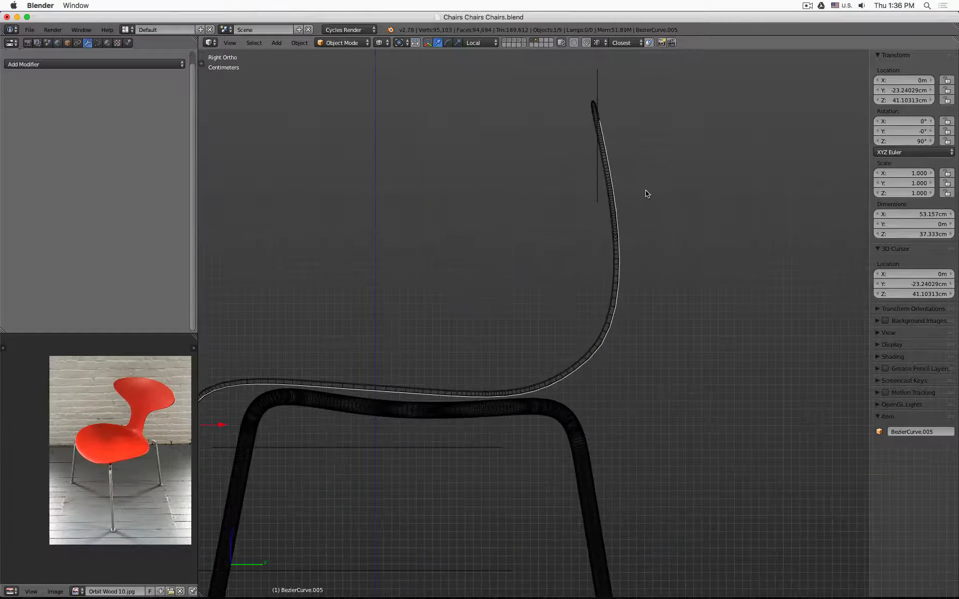
pyautogui.scroll(-3, 425, 233)
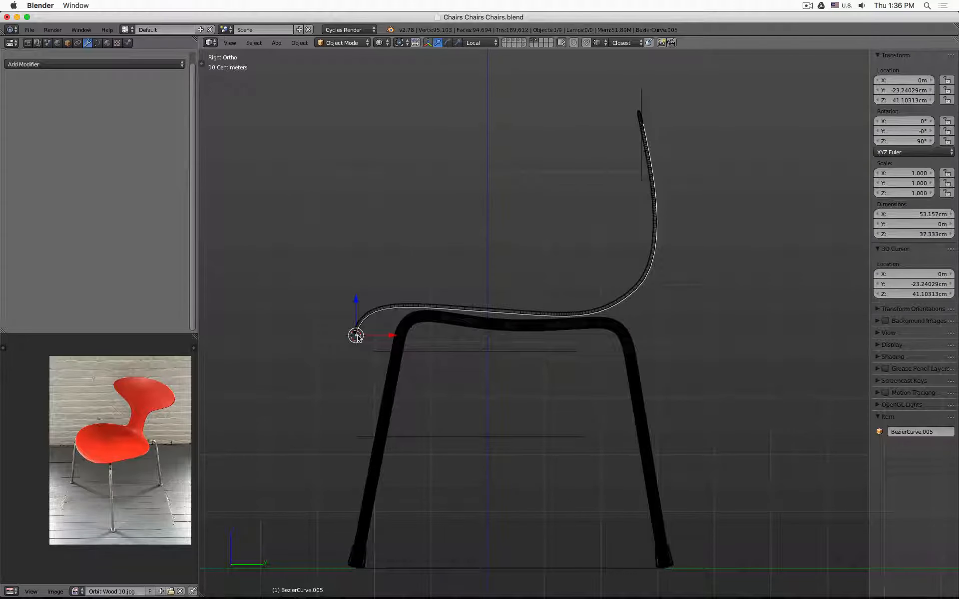
pyautogui.press('Tab')
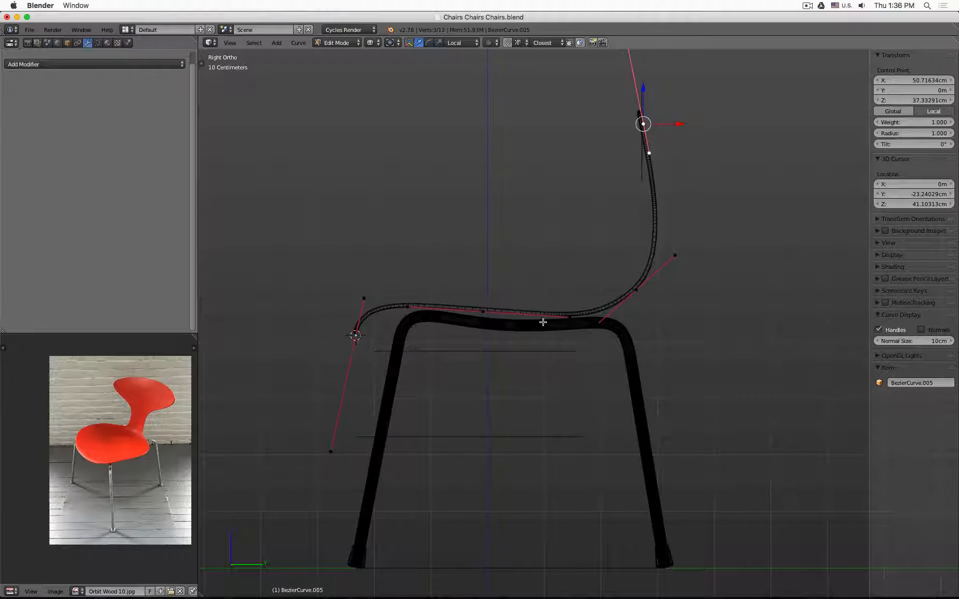
# - Move the seat control point's rear handle backward toward the seat-to-back bend, and check the curve in Object Mode
pyautogui.rightClick(571, 316)
pyautogui.press('g')
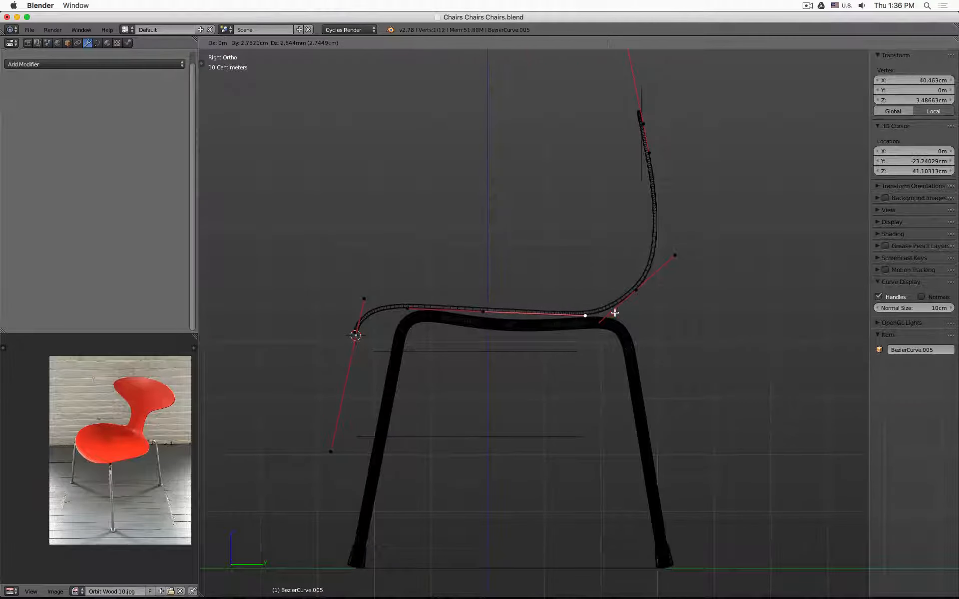
pyautogui.click(621, 314)
pyautogui.press('Tab')
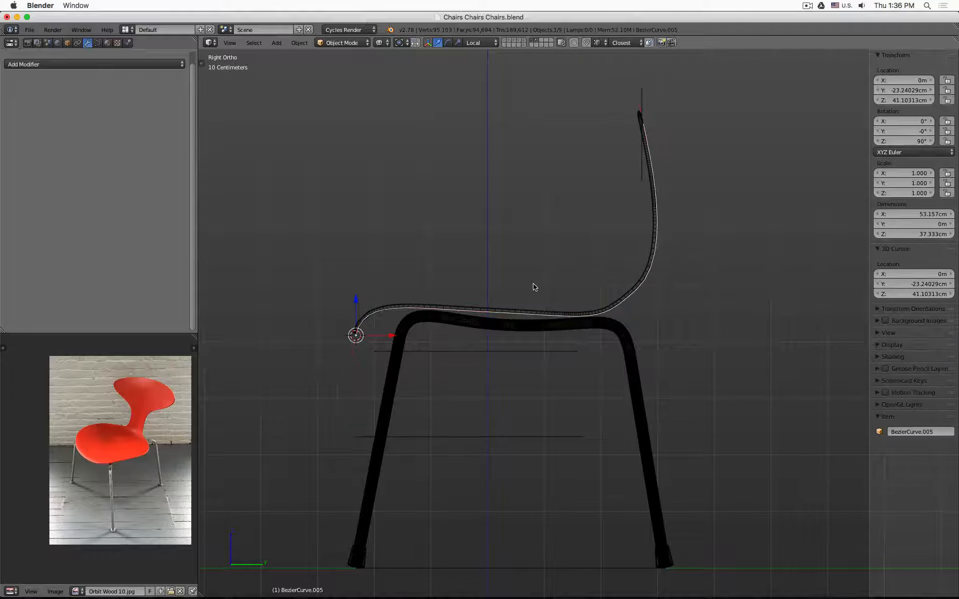
pyautogui.press('Tab')
# - Shorten the handles of the control point at the seat-to-back bend and move it to about X 50.1 cm, Z 7.4 cm
pyautogui.rightClick(636, 289)
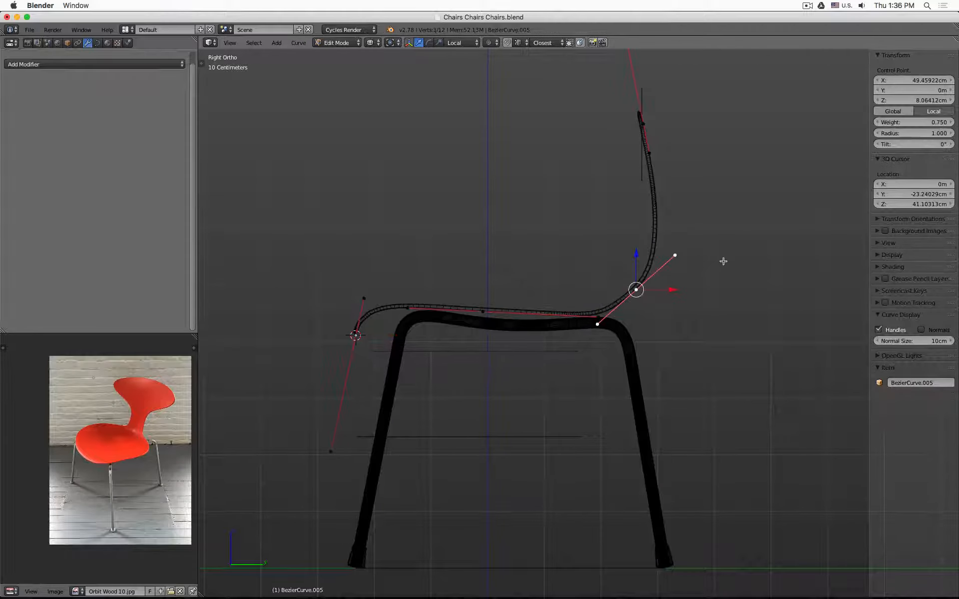
pyautogui.press('s')
pyautogui.click(711, 269)
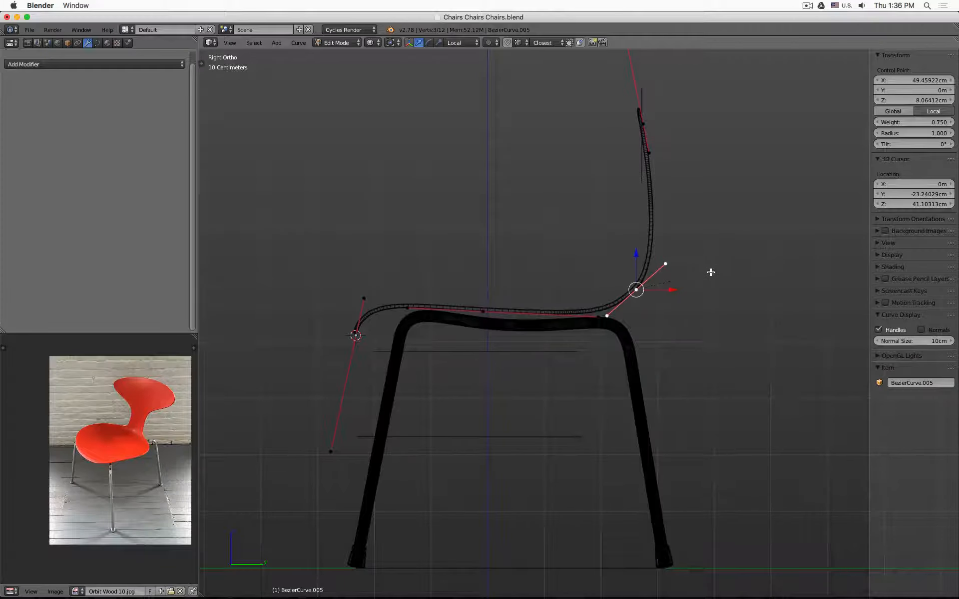
pyautogui.press('g')
pyautogui.click(702, 279)
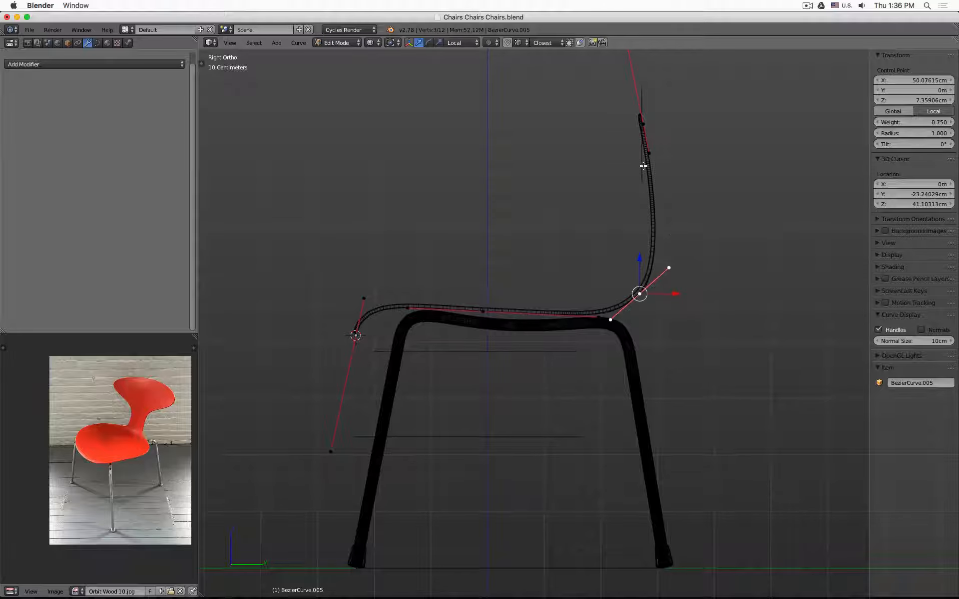
# - Raise the curve's top control point to about X 50.4 cm, Z 39.8 cm
pyautogui.scroll(-2, 672, 196)
pyautogui.moveTo(591, 191)
pyautogui.mouseDown(button='middle')
pyautogui.moveTo(671, 199)
pyautogui.moveTo(667, 301)
pyautogui.mouseUp(button='middle')
pyautogui.press('z')
pyautogui.rightClick(618, 261)
pyautogui.press('z')
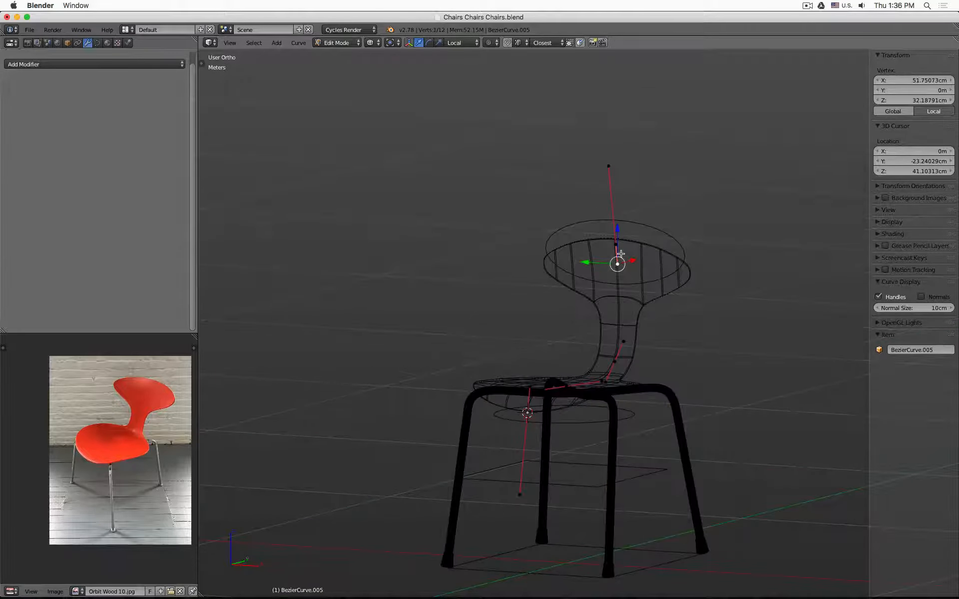
pyautogui.press('KP_3')
pyautogui.rightClick(635, 251)
pyautogui.scroll(3, 644, 248)
pyautogui.press('g')
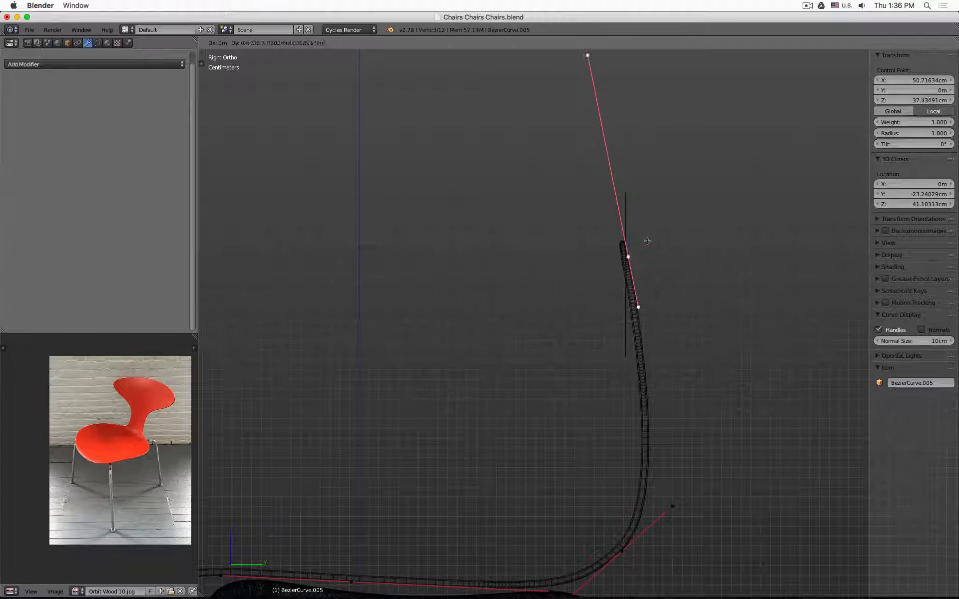
pyautogui.click(645, 230)
pyautogui.scroll(-3, 648, 237)
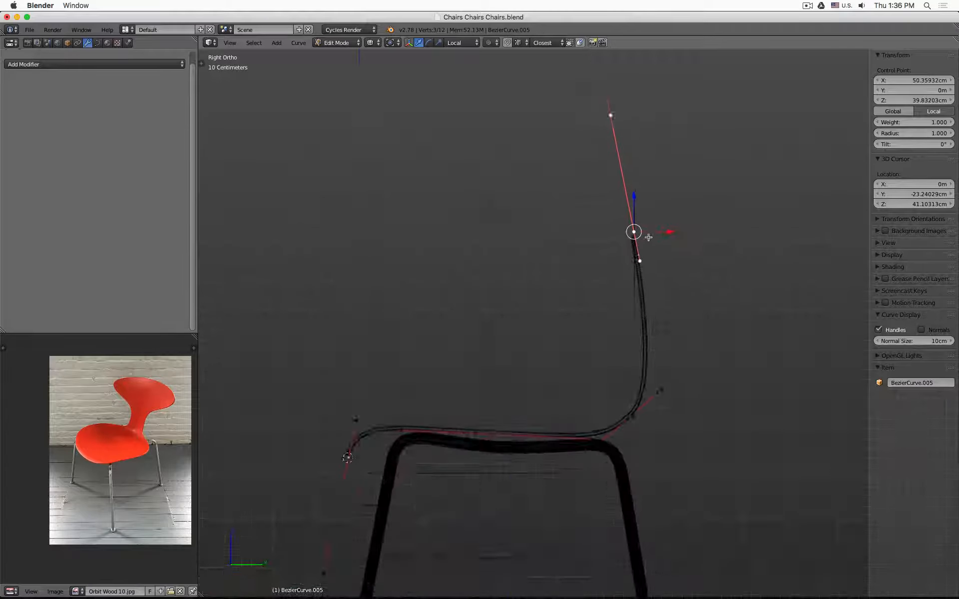
# - Inspect the seat and backrest in solid shading from several angles in Object Mode
pyautogui.moveTo(523, 253); pyautogui.dragTo(589, 261, button='middle')
pyautogui.scroll(-3, 593, 264)
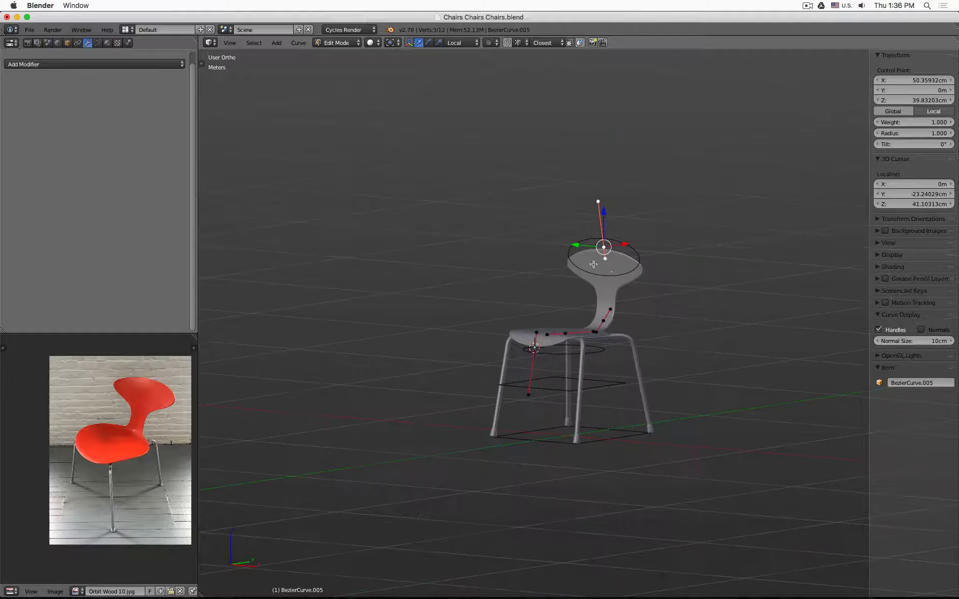
pyautogui.press('KP_3')
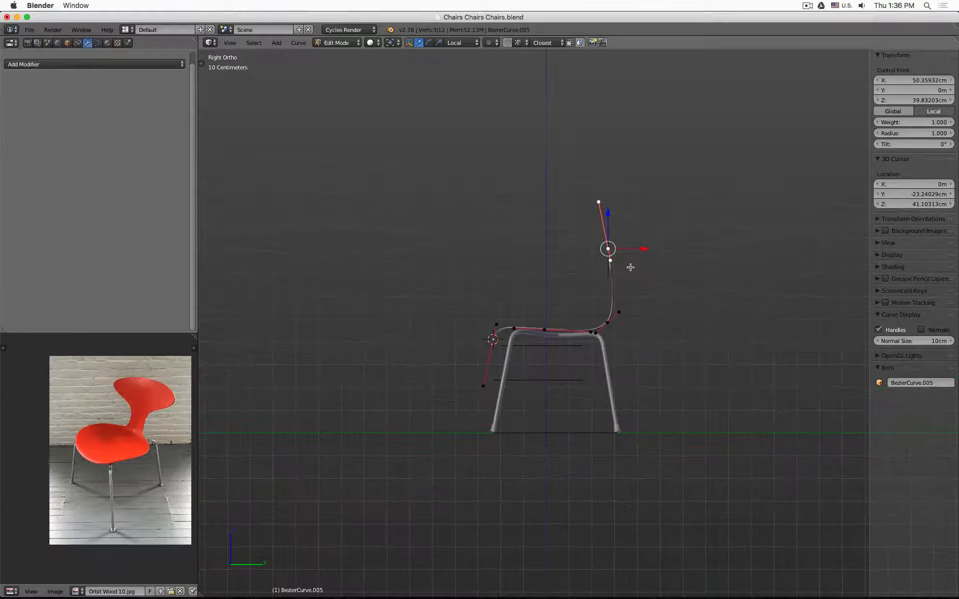
pyautogui.press('Tab')
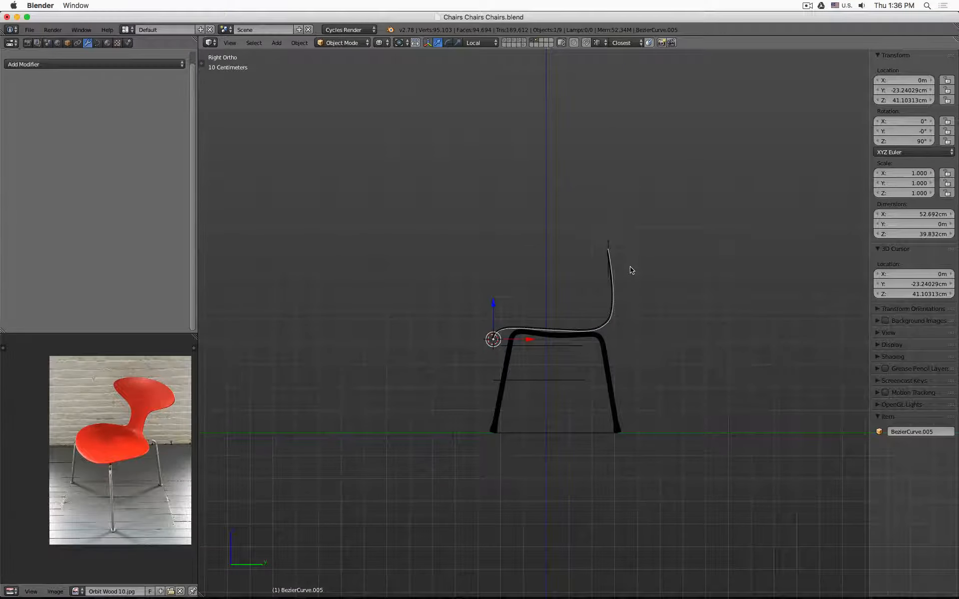
pyautogui.press('z')
pyautogui.moveTo(629, 268)
pyautogui.mouseDown(button='middle')
pyautogui.moveTo(684, 298)
pyautogui.moveTo(729, 285)
pyautogui.moveTo(740, 337)
pyautogui.moveTo(732, 310)
pyautogui.moveTo(679, 320)
pyautogui.mouseUp(button='middle')
pyautogui.scroll(5, 592, 269)
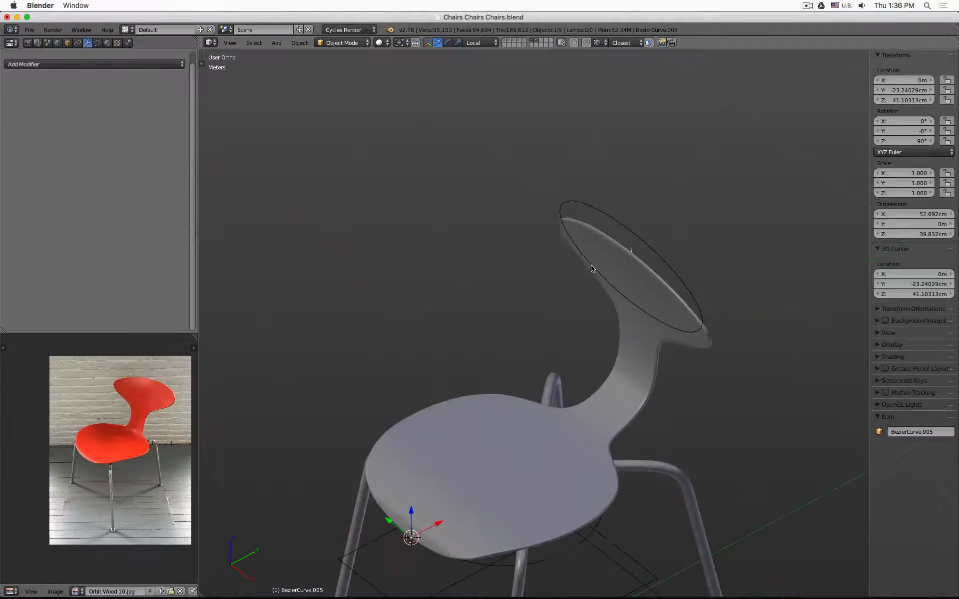
pyautogui.moveTo(591, 269); pyautogui.dragTo(570, 224, button='middle')
# - Open the seat-and-back mesh for editing and enable its Curve modifier's display in Edit Mode
pyautogui.rightClick(682, 294)
pyautogui.scroll(-5, 683, 293)
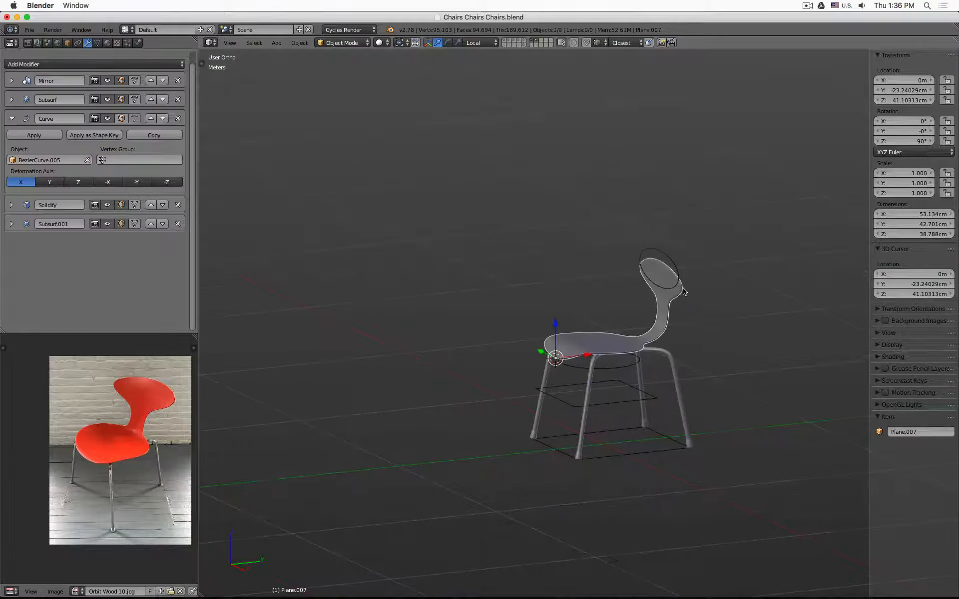
pyautogui.press('Tab')
pyautogui.moveTo(744, 288); pyautogui.dragTo(757, 302, button='middle')
pyautogui.press('z')
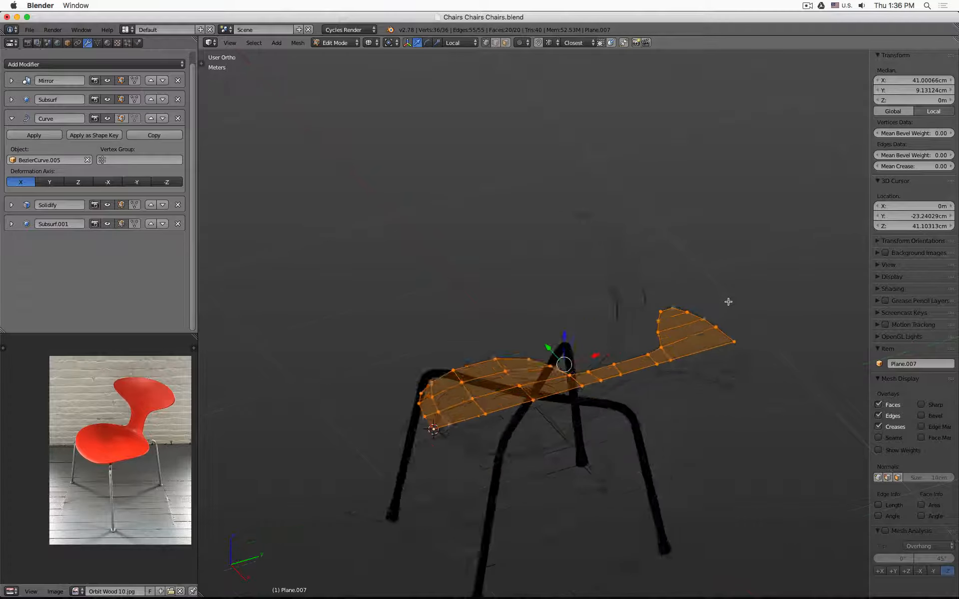
pyautogui.scroll(4, 649, 300)
pyautogui.press('z')
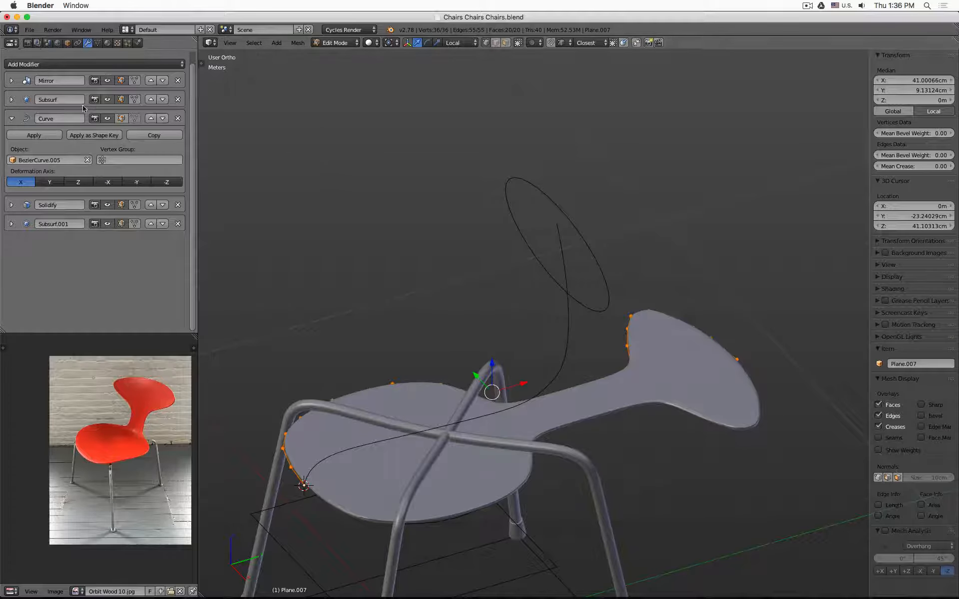
pyautogui.click(121, 118)
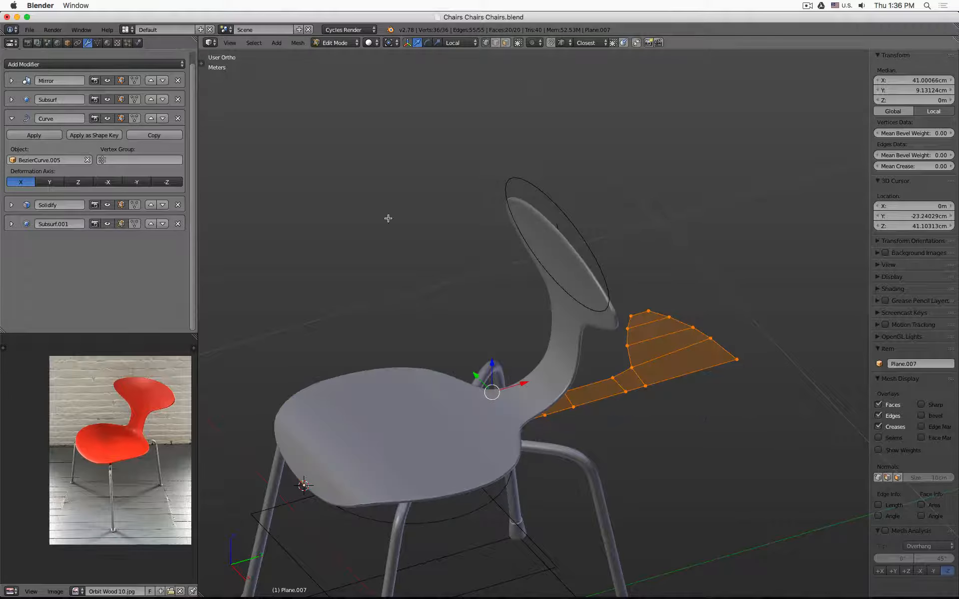
pyautogui.moveTo(600, 260); pyautogui.dragTo(555, 275, button='middle')
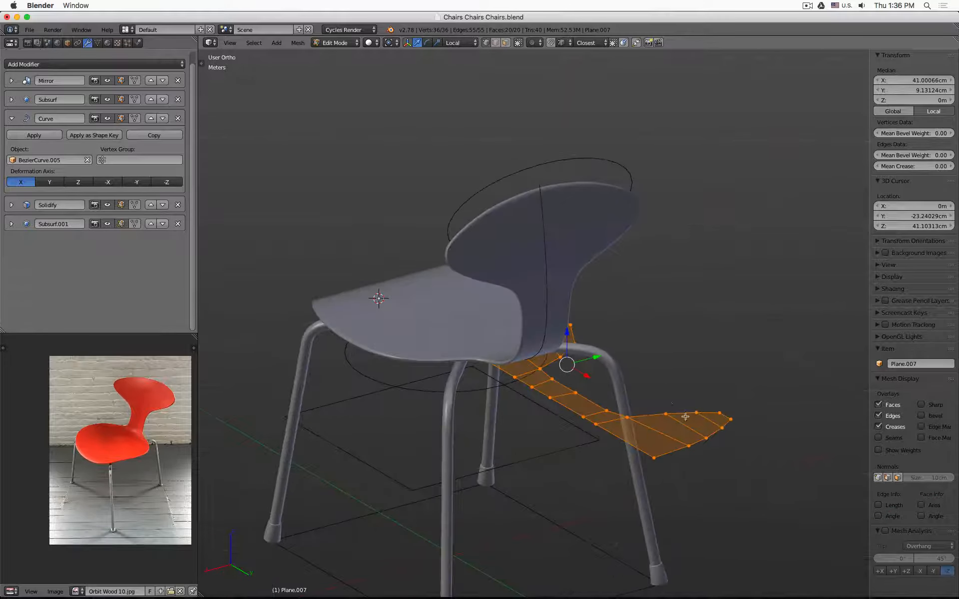
# - Select the six outer side vertices of the backrest and raise them along Z to start curving its wings forward
pyautogui.rightClick(672, 417)
pyautogui.keyDown('shift'); pyautogui.rightClick(707, 444); pyautogui.keyUp('shift')
pyautogui.keyDown('shift'); pyautogui.rightClick(730, 433); pyautogui.keyUp('shift')
pyautogui.keyDown('shift'); pyautogui.scroll(1, 687, 405); pyautogui.keyUp('shift')
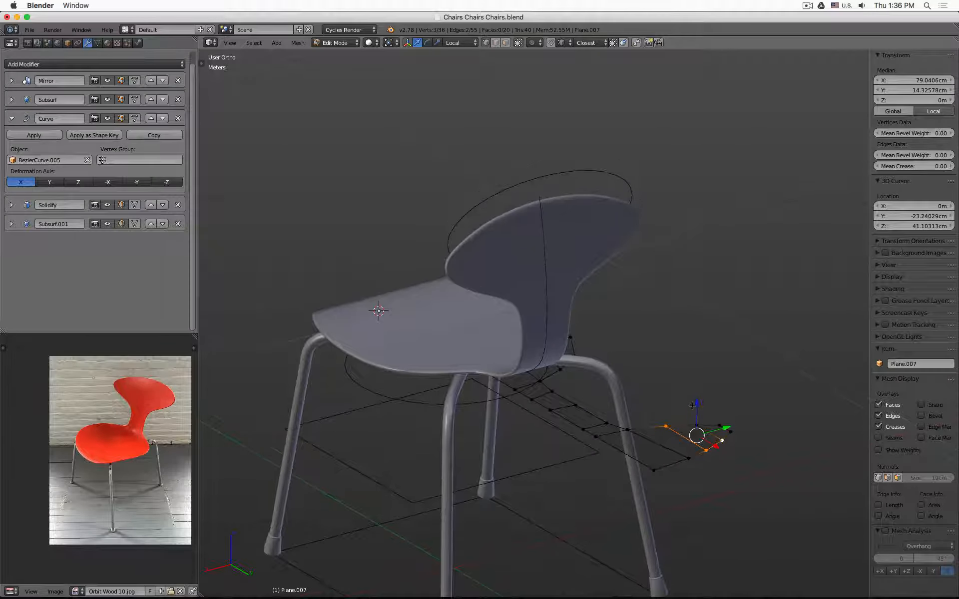
pyautogui.keyDown('shift'); pyautogui.rightClick(689, 406); pyautogui.keyUp('shift')
pyautogui.keyDown('shift'); pyautogui.rightClick(718, 415); pyautogui.keyUp('shift')
pyautogui.moveTo(753, 415); pyautogui.dragTo(634, 418, button='middle')
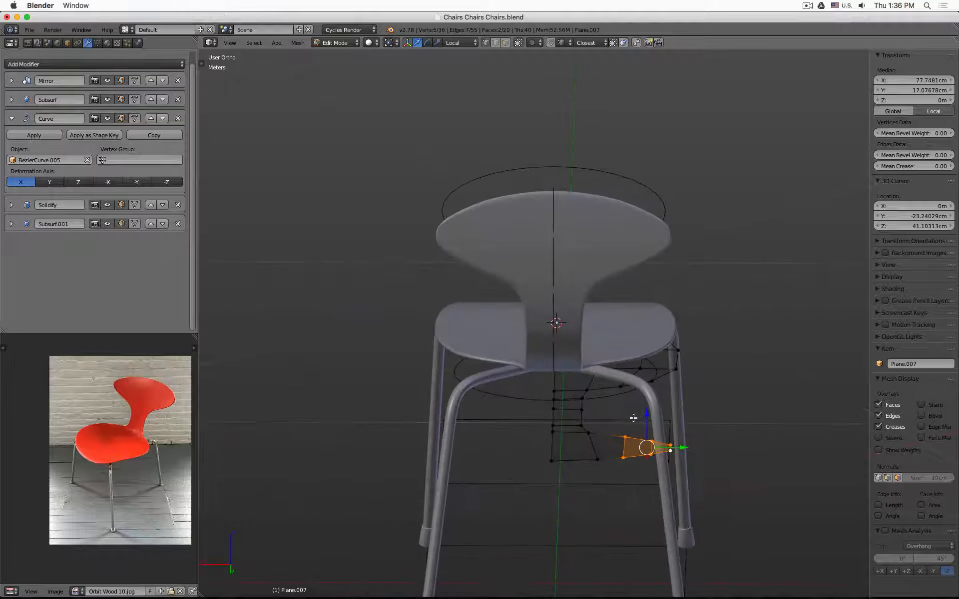
pyautogui.moveTo(644, 416); pyautogui.dragTo(670, 412)
# - Raise the backrest's outer vertex pairs further along Z in stages, with the outermost pair at about Z 6.2 cm
pyautogui.press('a')
pyautogui.rightClick(652, 431)
pyautogui.keyDown('shift'); pyautogui.rightClick(651, 447); pyautogui.keyUp('shift')
pyautogui.press('a')
pyautogui.rightClick(670, 436)
pyautogui.keyDown('shift'); pyautogui.rightClick(670, 442); pyautogui.keyUp('shift')
pyautogui.press('Tab')
pyautogui.moveTo(671, 413); pyautogui.dragTo(448, 477, button='middle')
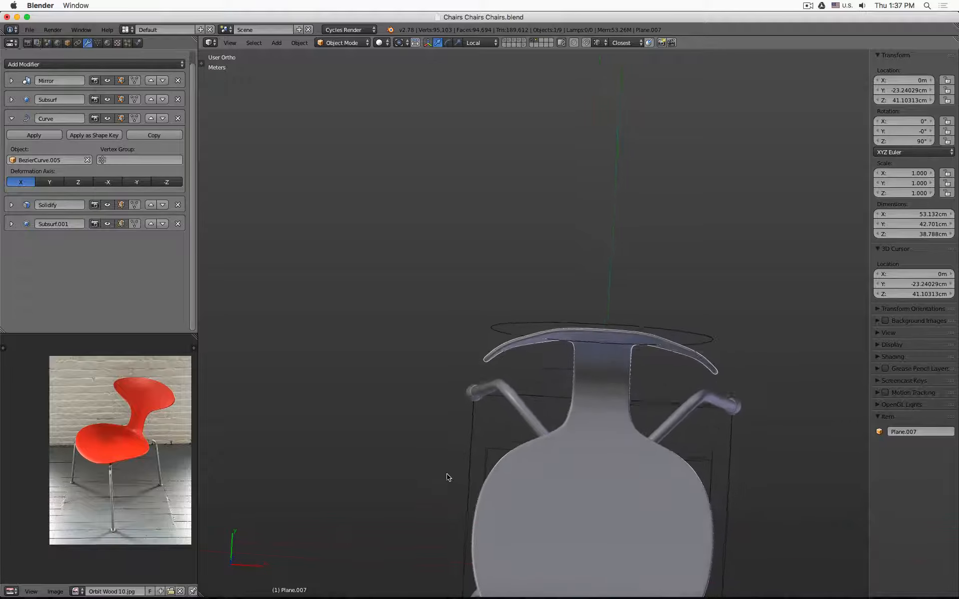
# - Lower the second pair of side vertices in from the backrest's tip by about 5 mm along local Z
pyautogui.press('Tab')
pyautogui.moveTo(786, 430); pyautogui.dragTo(592, 311, button='middle')
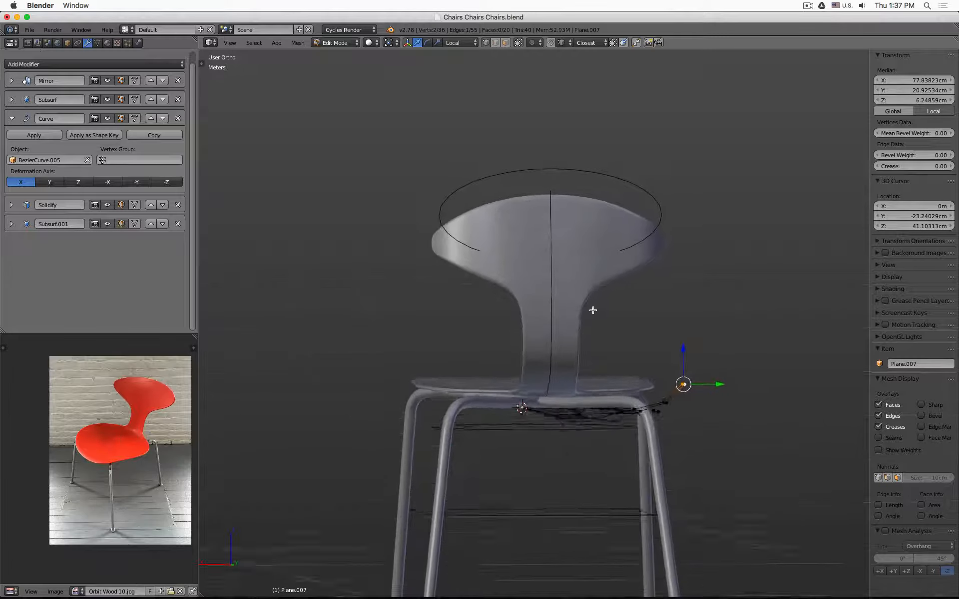
pyautogui.scroll(5, 627, 370)
pyautogui.rightClick(589, 455)
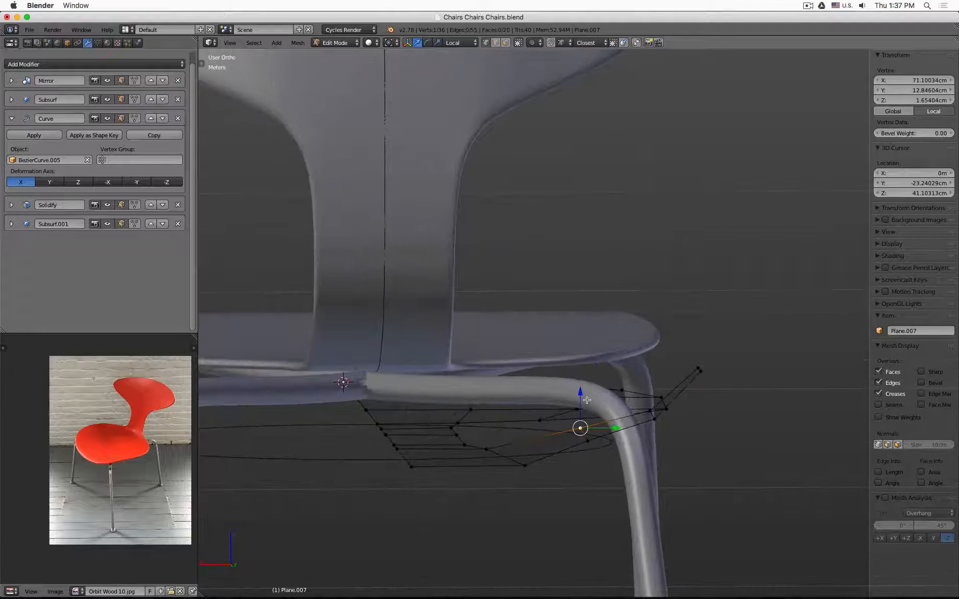
pyautogui.keyDown('shift'); pyautogui.rightClick(586, 444); pyautogui.keyUp('shift')
pyautogui.press('g')
pyautogui.press('z')
pyautogui.press('z')
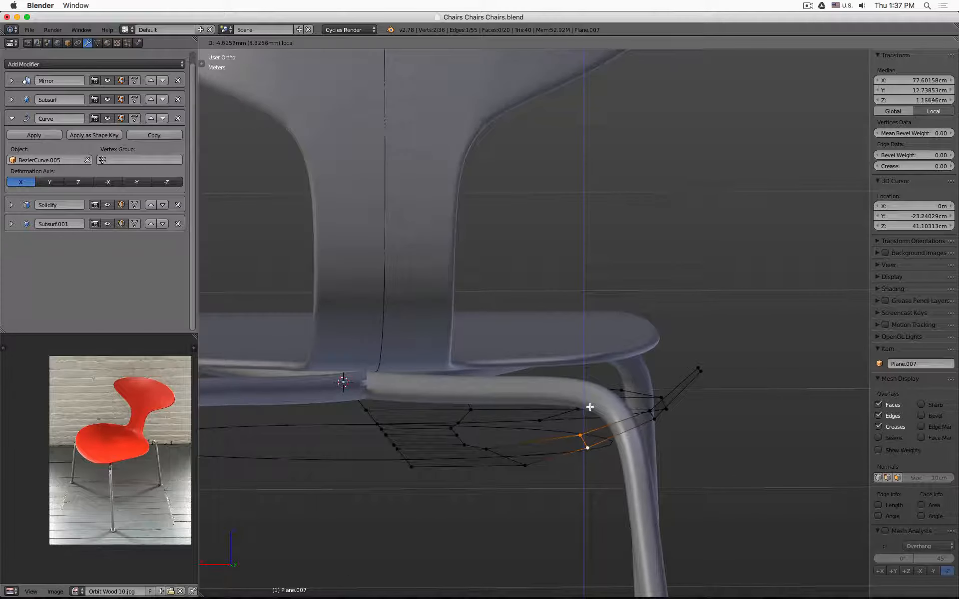
pyautogui.click(590, 409)
# - Raise the backrest's eight side vertices, from the innermost side pair to the wing tip, about 4 mm along local Z
pyautogui.scroll(-2, 590, 410)
pyautogui.keyDown('shift'); pyautogui.rightClick(523, 437); pyautogui.keyUp('shift')
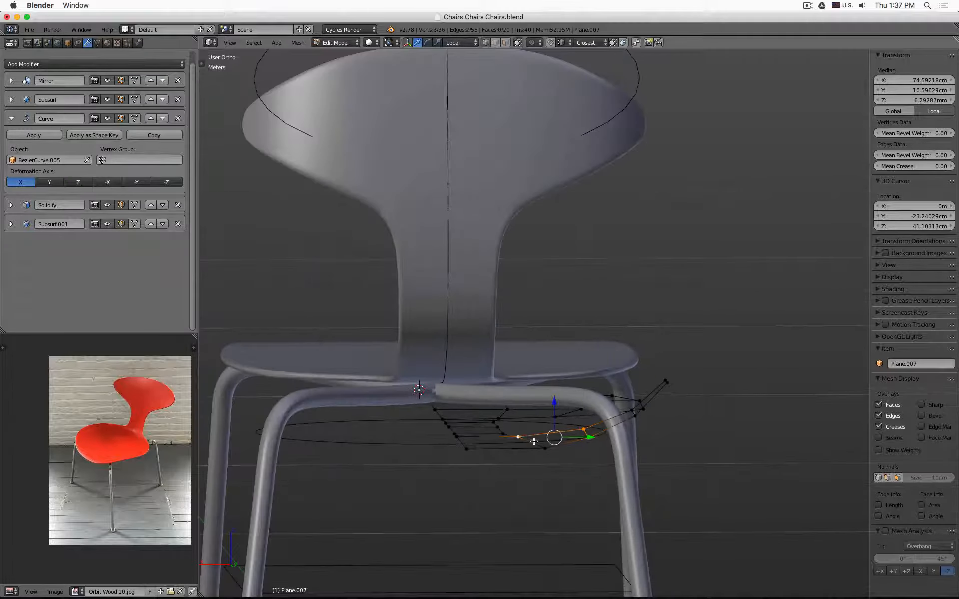
pyautogui.keyDown('shift'); pyautogui.rightClick(547, 453); pyautogui.keyUp('shift')
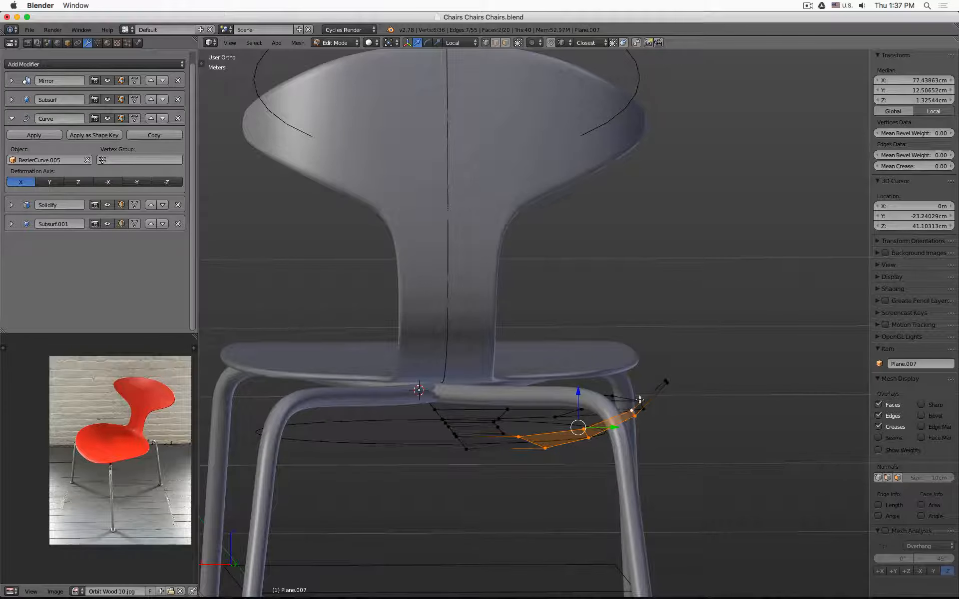
pyautogui.press('g')
pyautogui.press('z')
pyautogui.press('z')
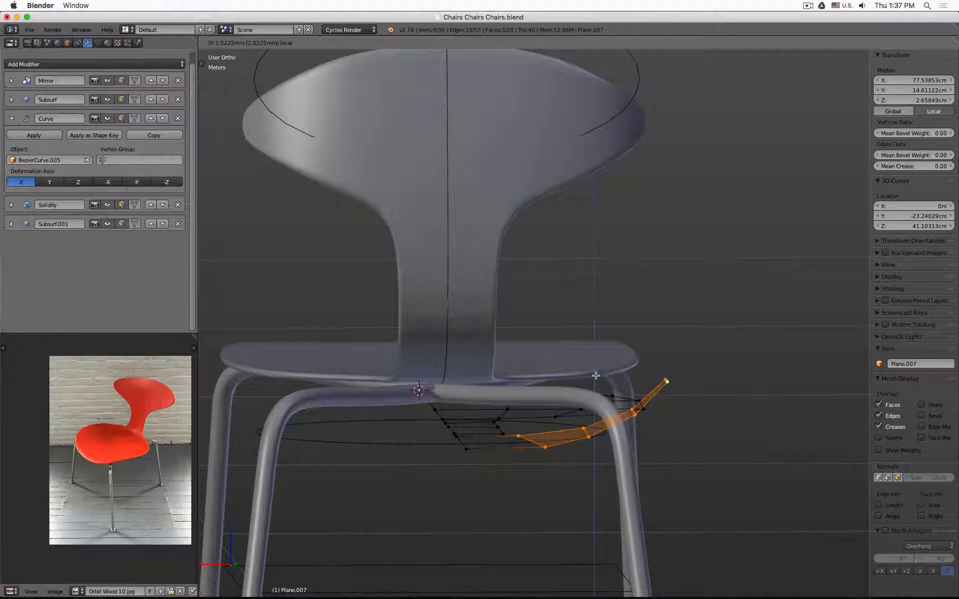
pyautogui.click(595, 373)
# - Shift the innermost pair of backrest side vertices slightly along local Z, and check the smoothed wings in Object Mode
pyautogui.rightClick(519, 435)
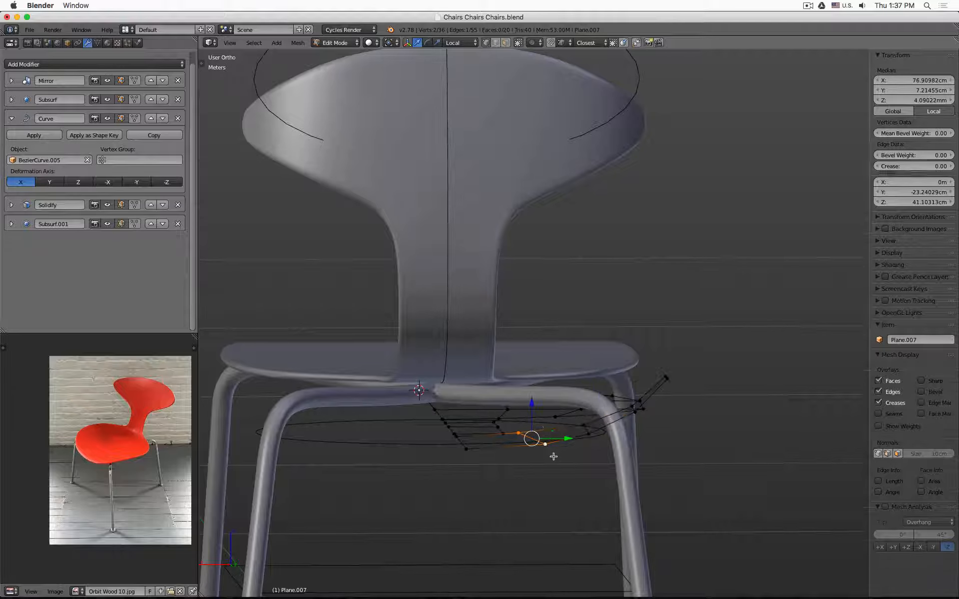
pyautogui.keyDown('shift'); pyautogui.rightClick(546, 447); pyautogui.keyUp('shift')
pyautogui.press('g')
pyautogui.press('z')
pyautogui.press('z')
pyautogui.click(534, 408)
pyautogui.press('Tab')
pyautogui.scroll(-3, 534, 407)
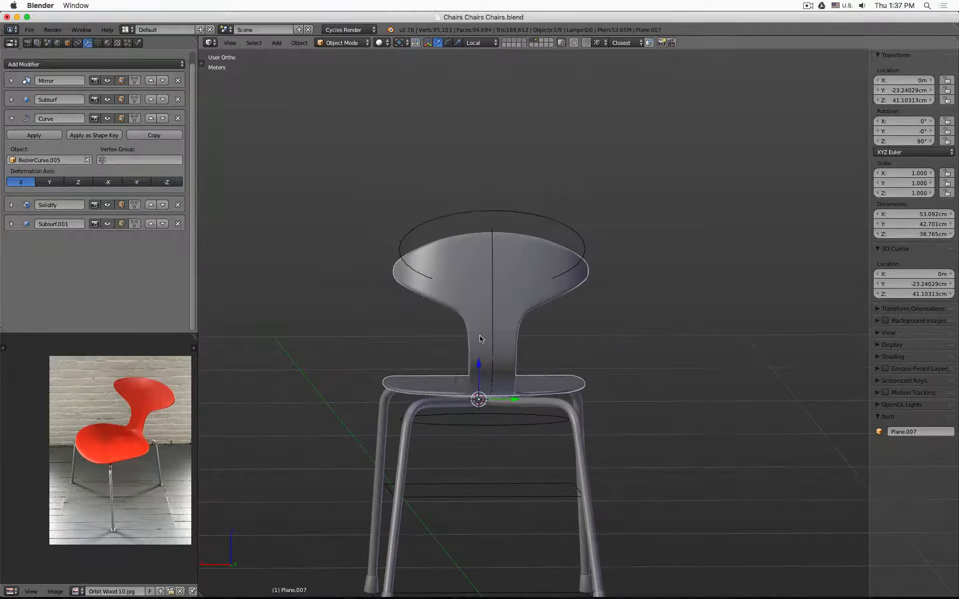
pyautogui.moveTo(534, 408); pyautogui.dragTo(597, 341, button='middle')
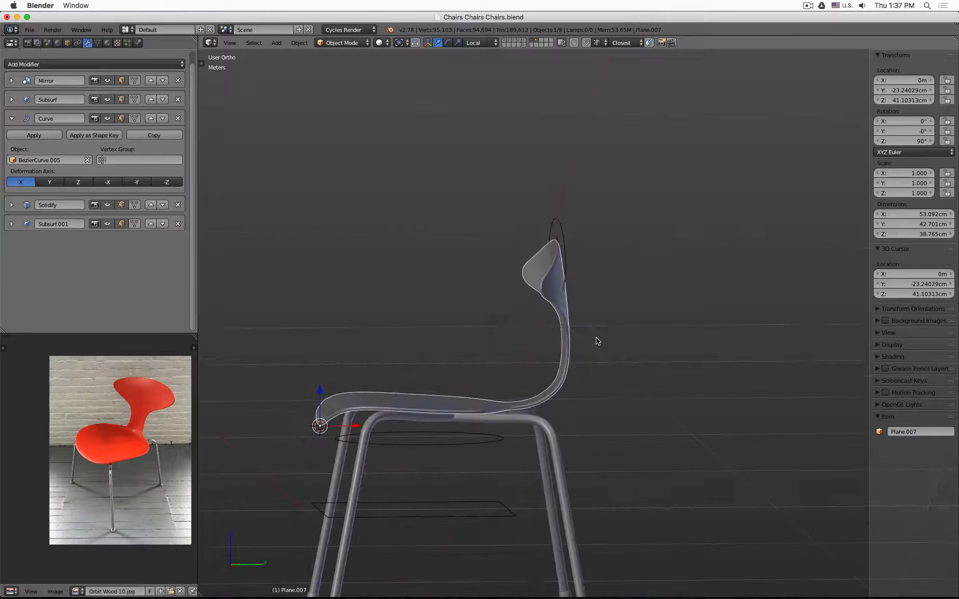
# - Set the first Subsurf modifier's viewport subdivisions to 2
pyautogui.click(11, 100)
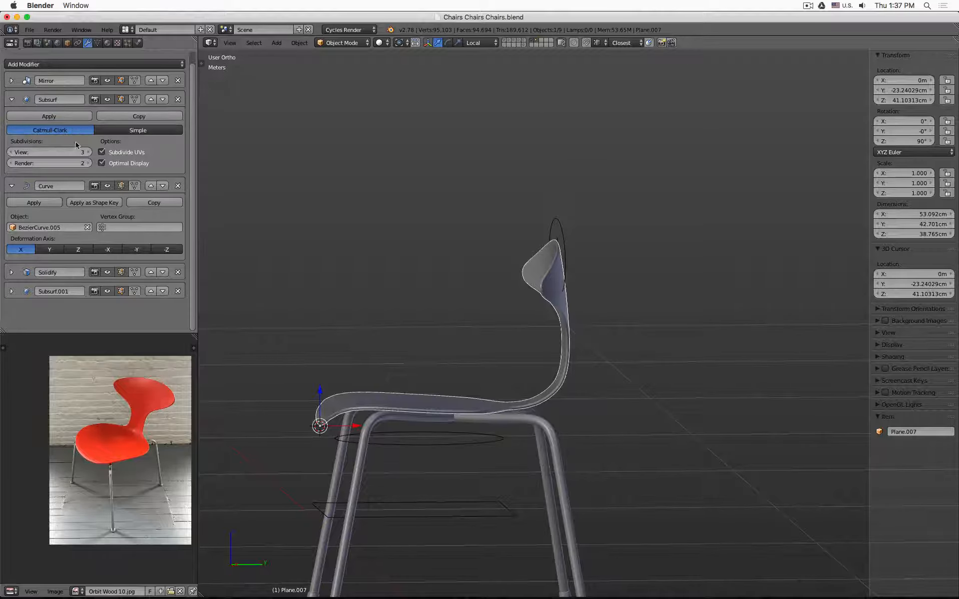
pyautogui.click(11, 152)
pyautogui.moveTo(310, 200); pyautogui.dragTo(349, 135, button='middle')
# - Compare the seat with the first Subsurf modifier hidden and at 1 view subdivision, and return it to 2
pyautogui.click(108, 99)
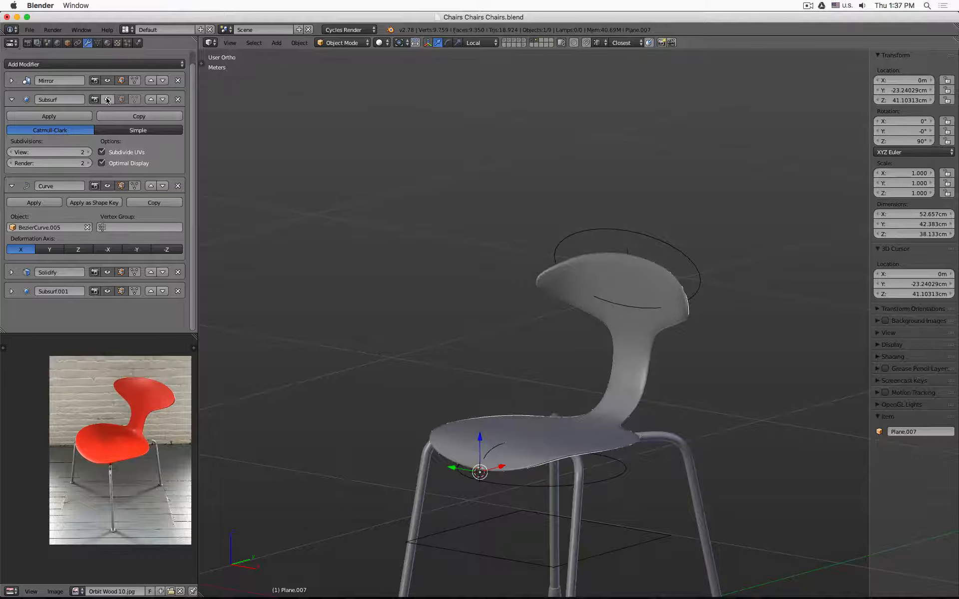
pyautogui.moveTo(474, 190); pyautogui.dragTo(585, 185, button='middle')
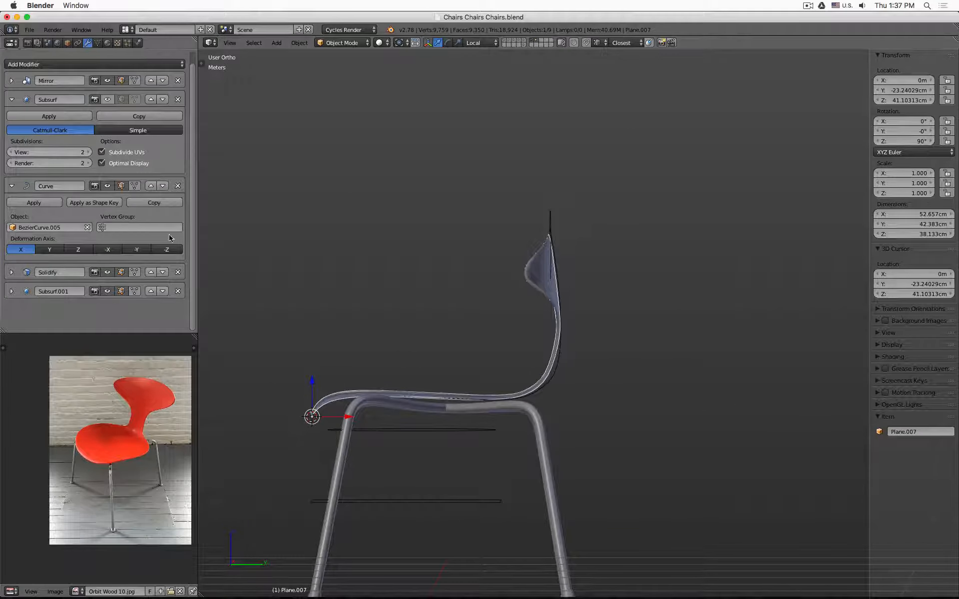
pyautogui.click(108, 101)
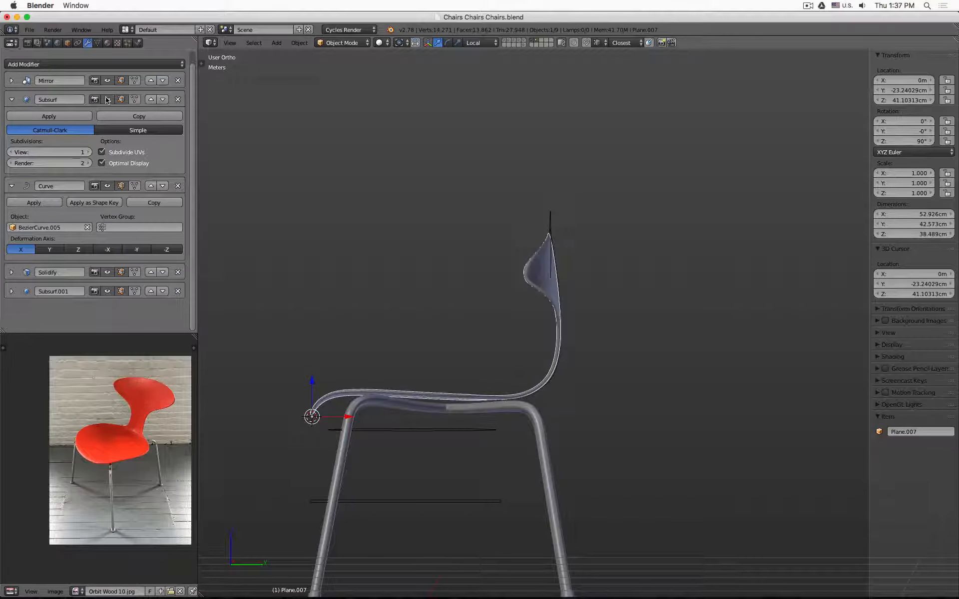
pyautogui.click(89, 153)
# - Inspect the curved seat and backrest from several angles and in the right side view
pyautogui.moveTo(451, 293); pyautogui.dragTo(705, 242, button='middle')
pyautogui.moveTo(573, 242); pyautogui.dragTo(492, 272, button='middle')
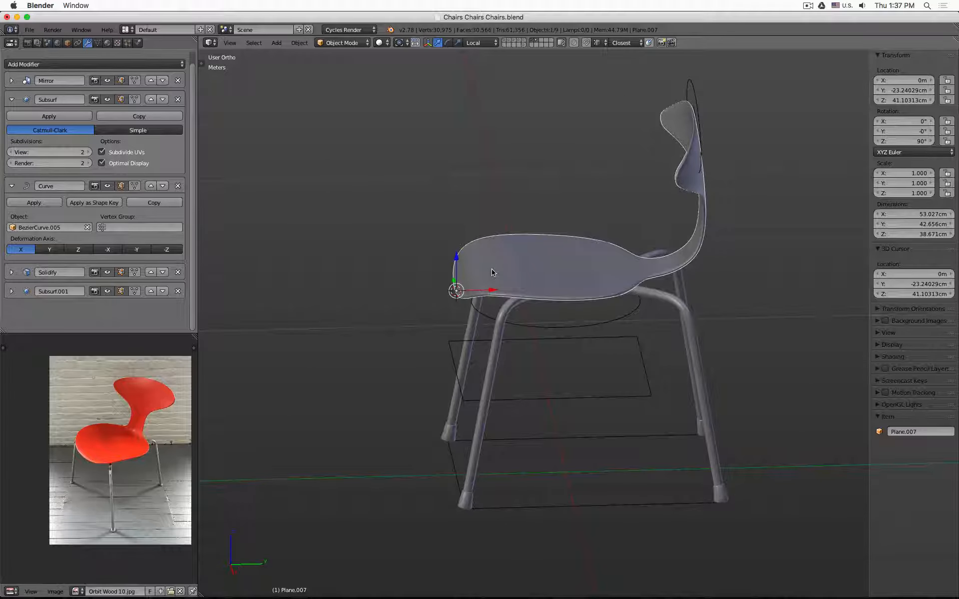
pyautogui.press('KP_3')
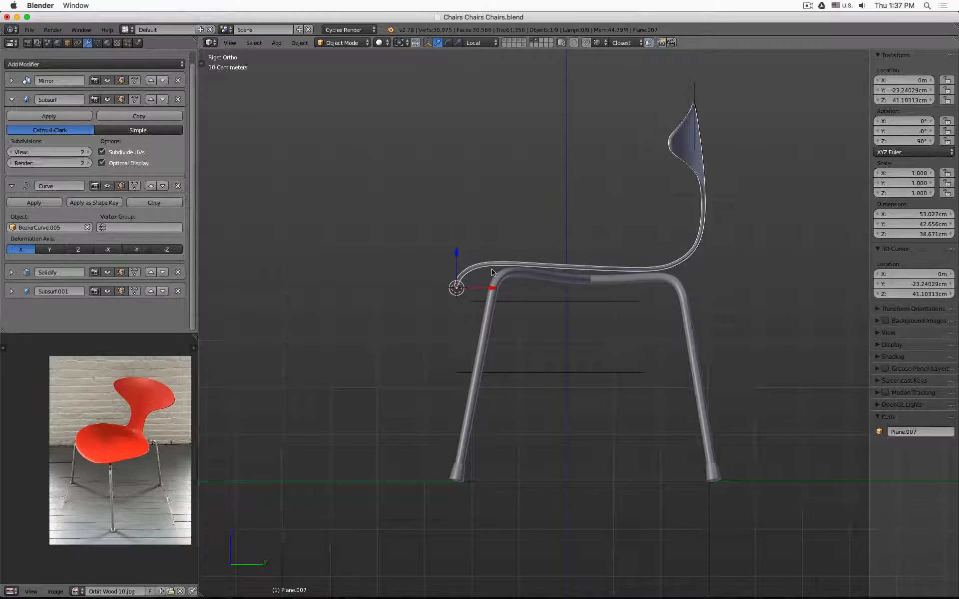
# - Raise the seat's two outermost side vertices about 3.8 cm along local Z
pyautogui.moveTo(506, 205)
pyautogui.mouseDown(button='middle')
pyautogui.moveTo(601, 240)
pyautogui.moveTo(549, 258)
pyautogui.mouseUp(button='middle')
pyautogui.press('Tab')
pyautogui.press('z')
pyautogui.rightClick(458, 285)
pyautogui.keyDown('shift'); pyautogui.rightClick(456, 327); pyautogui.keyUp('shift')
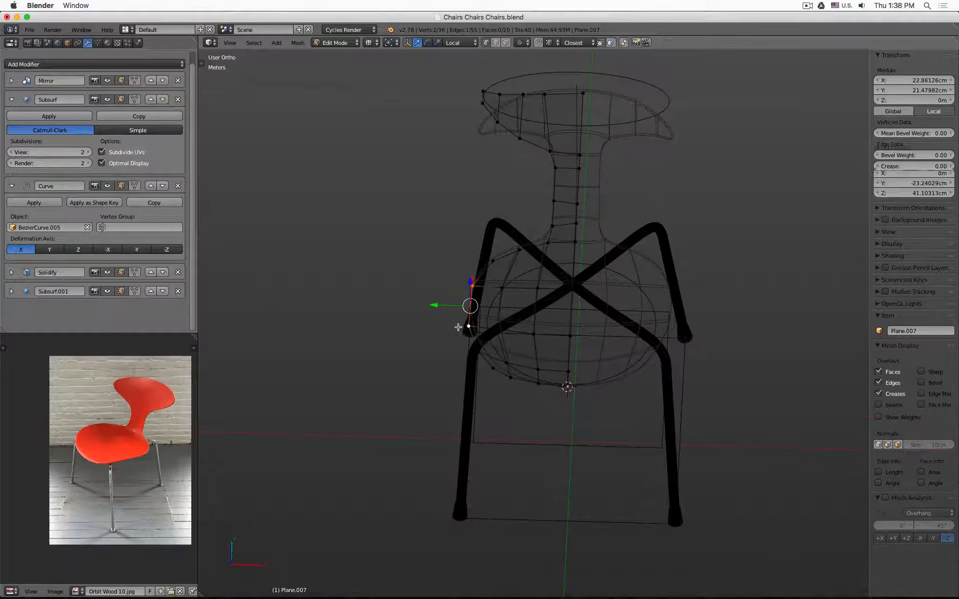
pyautogui.press('z')
pyautogui.moveTo(546, 310)
pyautogui.mouseDown(button='middle')
pyautogui.moveTo(531, 279)
pyautogui.moveTo(536, 268)
pyautogui.mouseUp(button='middle')
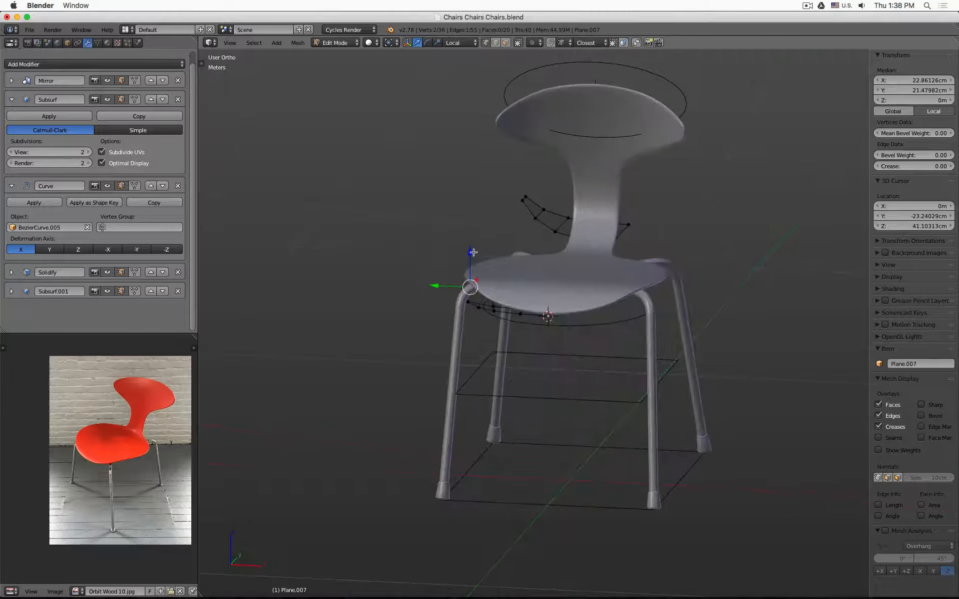
pyautogui.moveTo(473, 253); pyautogui.dragTo(473, 235)
# - Extend the selection to the six vertices around the seat's side, raise them about 1.7 cm along local Z, and check the smoothed result
pyautogui.moveTo(538, 267)
pyautogui.mouseDown(button='middle')
pyautogui.moveTo(552, 248)
pyautogui.moveTo(563, 260)
pyautogui.moveTo(525, 281)
pyautogui.moveTo(513, 265)
pyautogui.mouseUp(button='middle')
pyautogui.press('z')
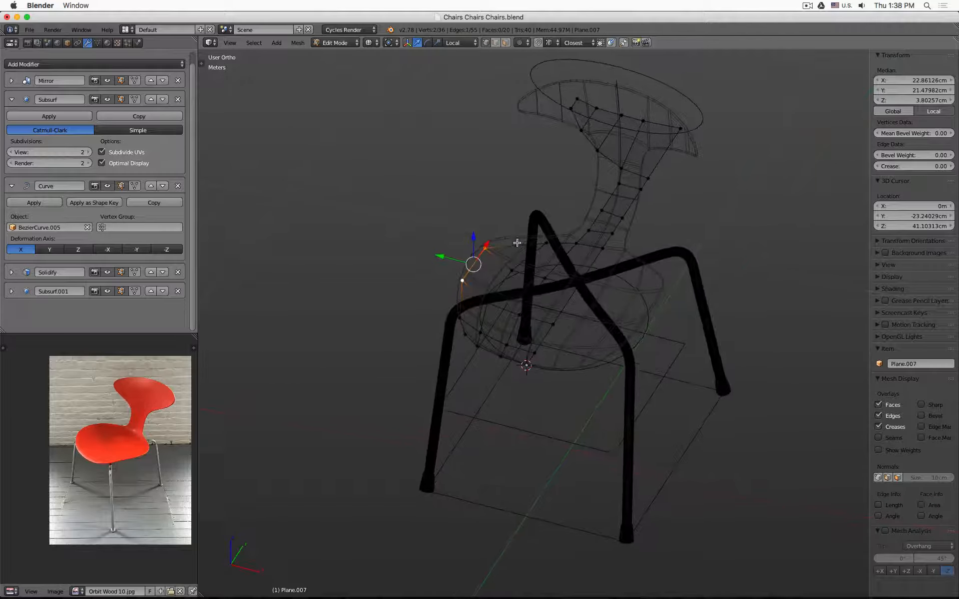
pyautogui.keyDown('shift'); pyautogui.rightClick(516, 245); pyautogui.keyUp('shift')
pyautogui.keyDown('shift'); pyautogui.rightClick(515, 268); pyautogui.keyUp('shift')
pyautogui.keyDown('shift'); pyautogui.rightClick(489, 298); pyautogui.keyUp('shift')
pyautogui.keyDown('shift'); pyautogui.rightClick(456, 335); pyautogui.keyUp('shift')
pyautogui.moveTo(457, 335); pyautogui.dragTo(499, 317, button='middle')
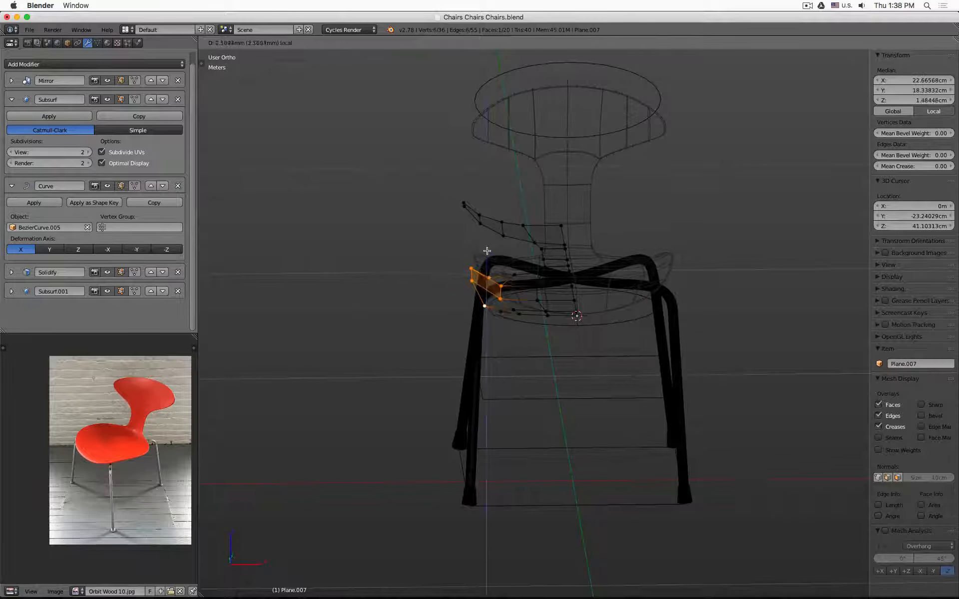
pyautogui.press('z')
pyautogui.press('Tab')
pyautogui.moveTo(528, 308)
pyautogui.mouseDown(button='middle')
pyautogui.moveTo(749, 303)
pyautogui.moveTo(561, 300)
pyautogui.moveTo(486, 313)
pyautogui.moveTo(388, 304)
pyautogui.moveTo(501, 303)
pyautogui.moveTo(513, 281)
pyautogui.mouseUp(button='middle')
# - Examine the upturned seat sides in the front view and from the side, in both wireframe and solid shading
pyautogui.press('Tab')
pyautogui.press('a')
pyautogui.press('z')
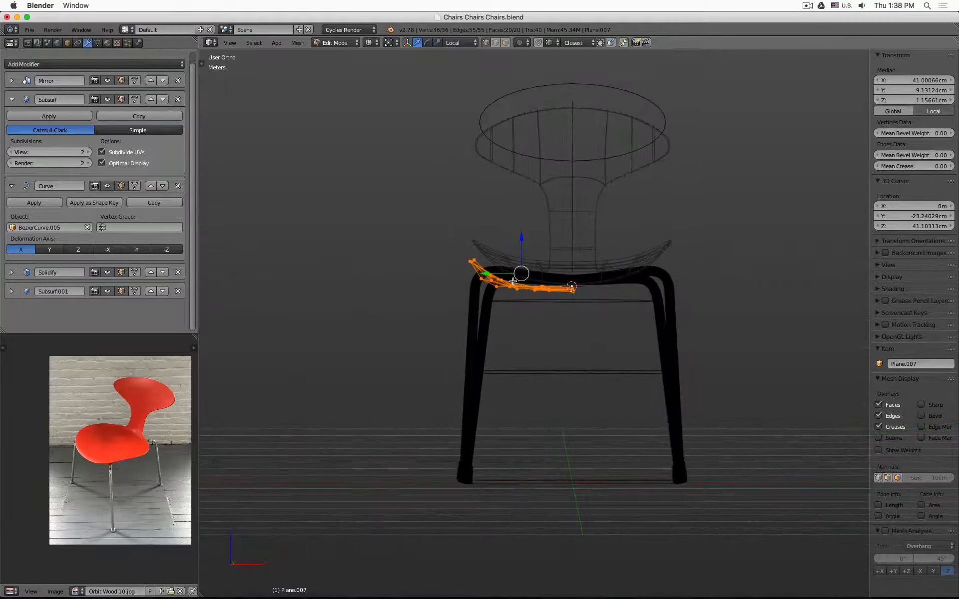
pyautogui.press('KP_1')
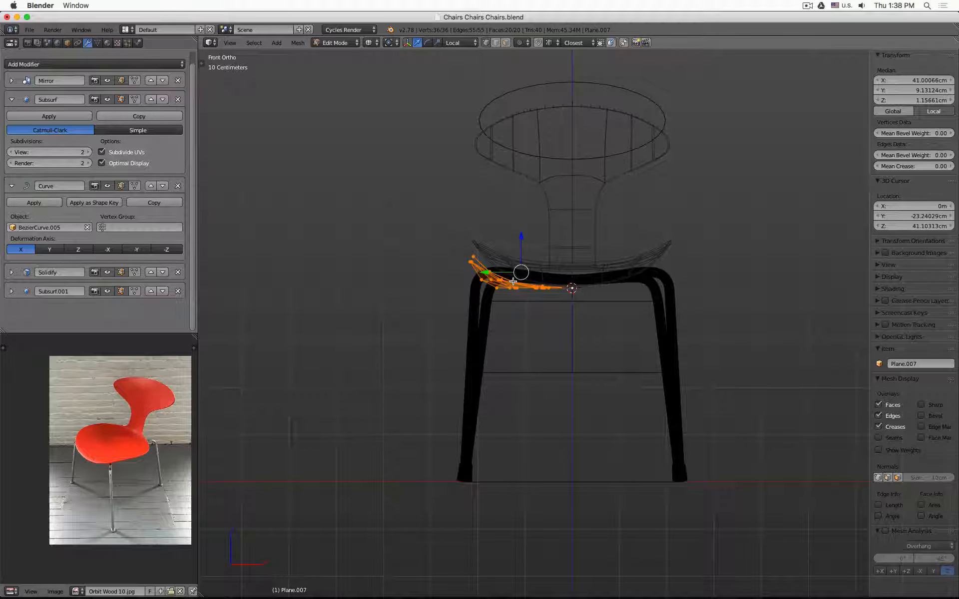
pyautogui.moveTo(621, 258); pyautogui.dragTo(594, 274, button='middle')
pyautogui.press('Tab')
pyautogui.press('z')
pyautogui.moveTo(676, 274)
pyautogui.mouseDown(button='middle')
pyautogui.moveTo(571, 268)
pyautogui.moveTo(593, 287)
pyautogui.mouseUp(button='middle')
# - Lower three centre-line vertices at the rear of the seat about 1 cm along local Z
pyautogui.press('Tab')
pyautogui.press('z')
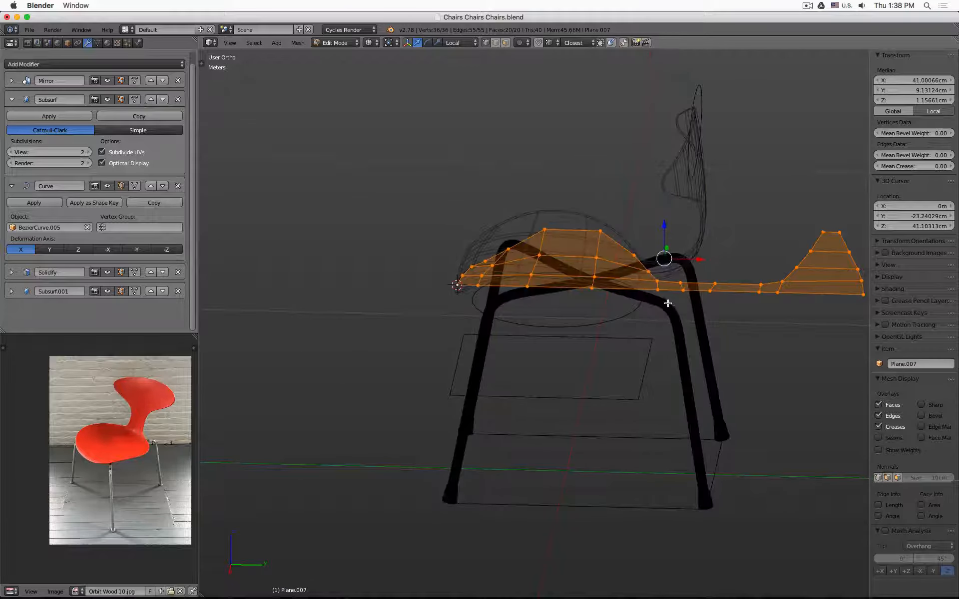
pyautogui.rightClick(670, 290)
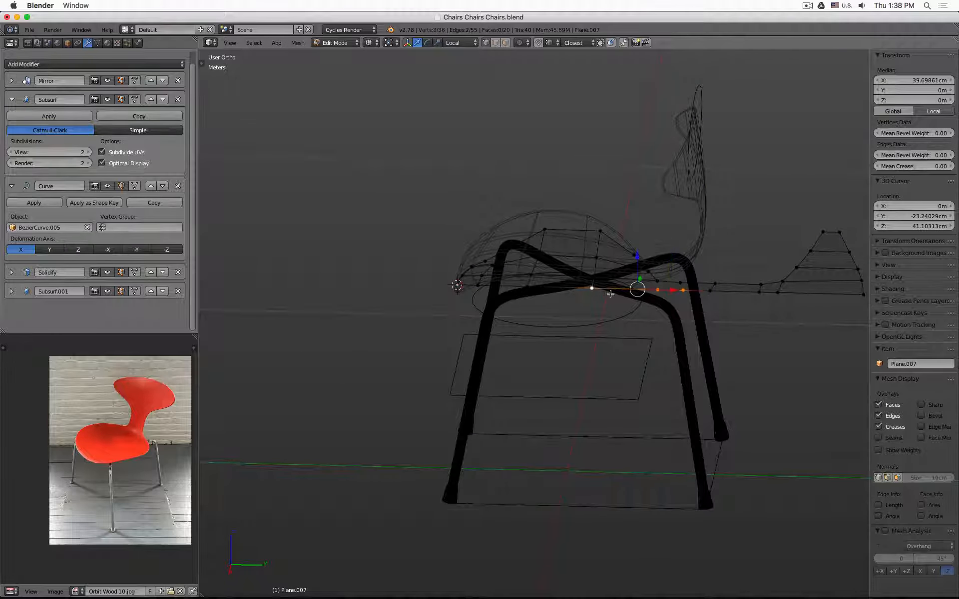
pyautogui.press('z')
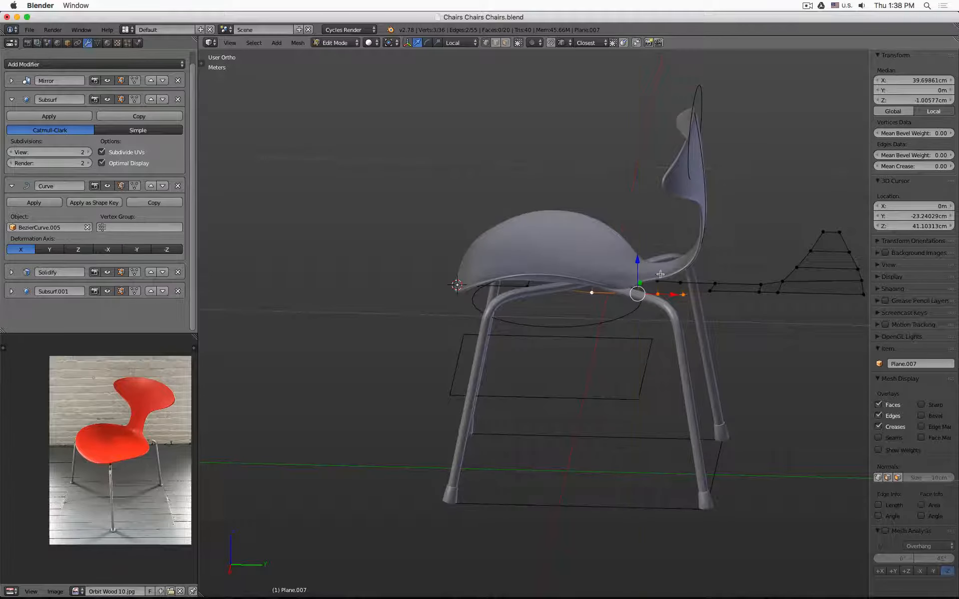
# - Lower the next two centre-line vertices toward the backrest about 8 mm and 6 mm along local Z
pyautogui.rightClick(708, 293)
pyautogui.moveTo(708, 264); pyautogui.dragTo(779, 264)
pyautogui.press('a')
pyautogui.rightClick(778, 293)
pyautogui.press('Tab')
# - Make the edit cage of the seat mesh follow the Curve modifier's result, and view the bent cage in Edit Mode
pyautogui.moveTo(624, 239); pyautogui.dragTo(252, 137, button='middle')
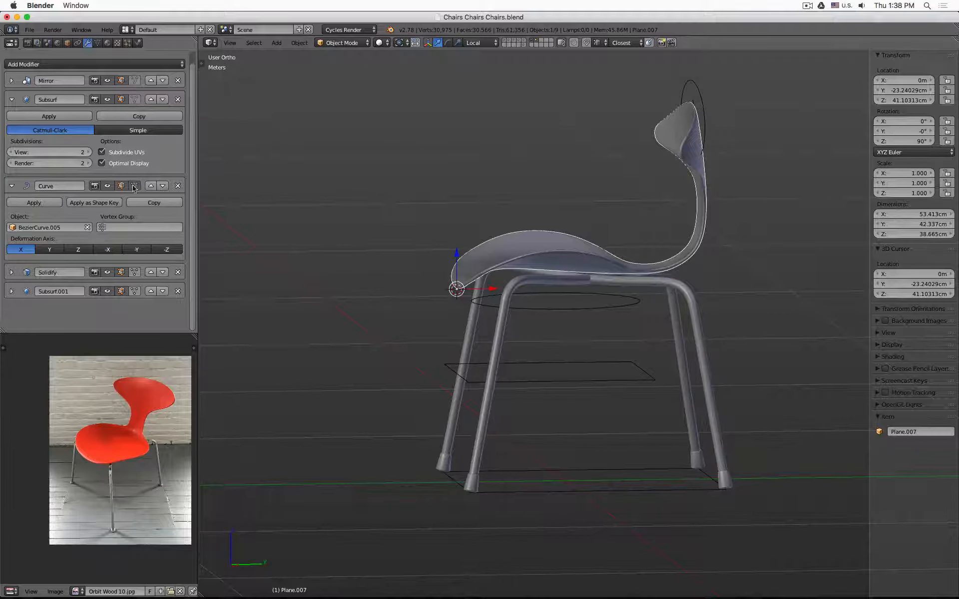
pyautogui.press('Tab')
pyautogui.moveTo(706, 280); pyautogui.dragTo(621, 266, button='middle')
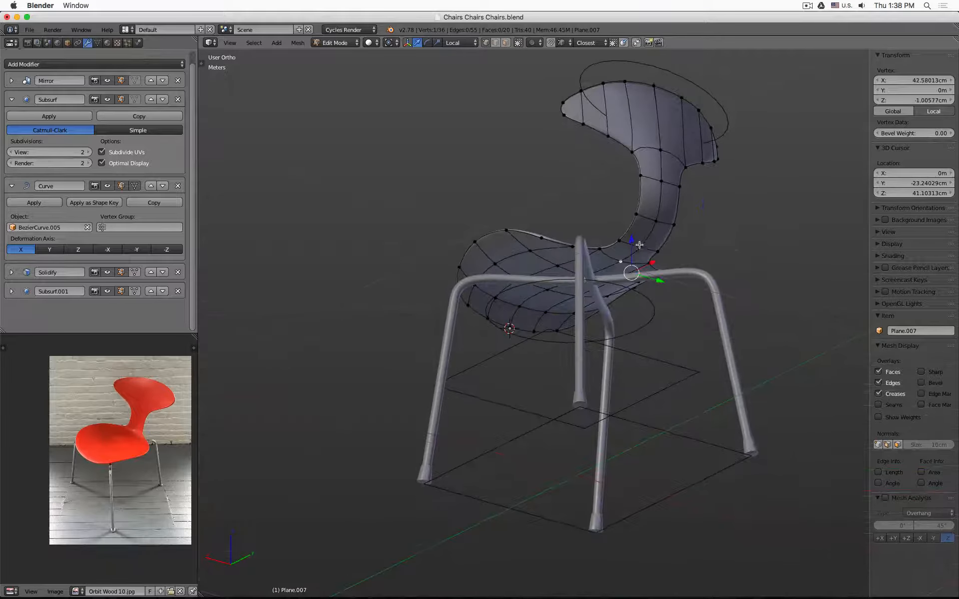
pyautogui.moveTo(658, 222); pyautogui.dragTo(698, 252, button='middle')
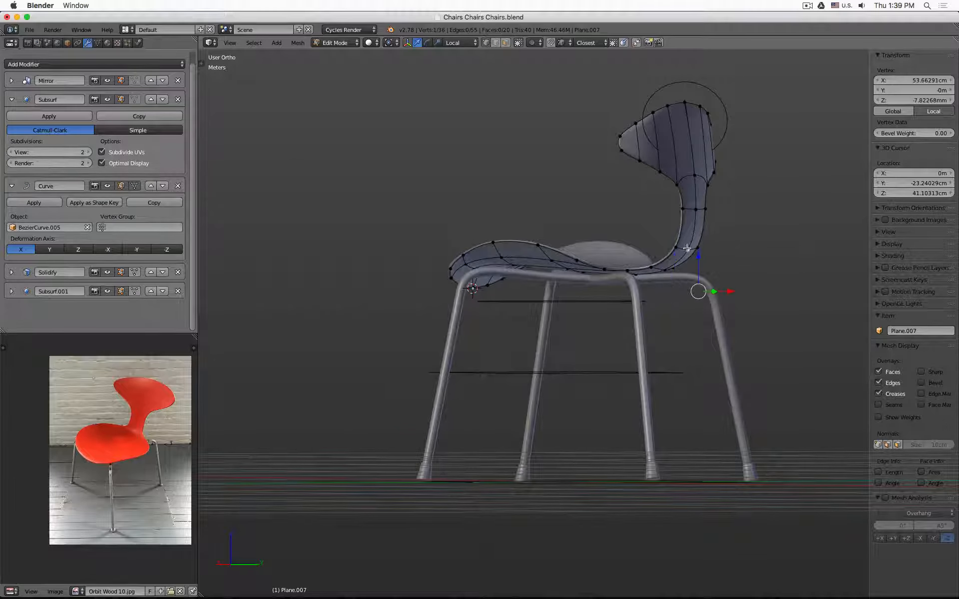
pyautogui.moveTo(665, 201); pyautogui.dragTo(617, 289, button='middle')
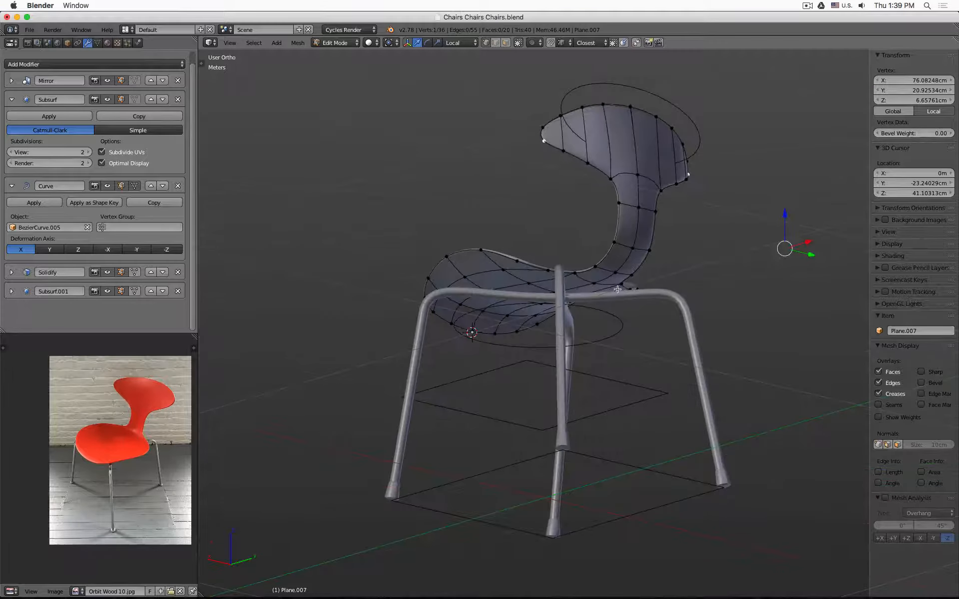
# - Lower the centre-line vertices at the seat-to-back bend further along local Z, bringing the uppermost one to about -3.17 cm
pyautogui.keyDown('shift'); pyautogui.rightClick(616, 274); pyautogui.keyUp('shift')
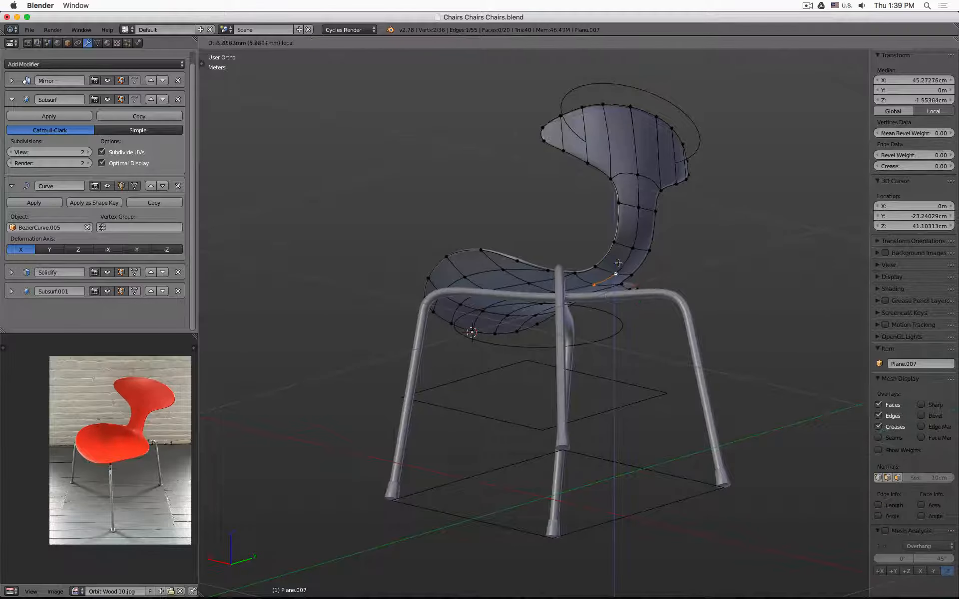
pyautogui.rightClick(635, 249)
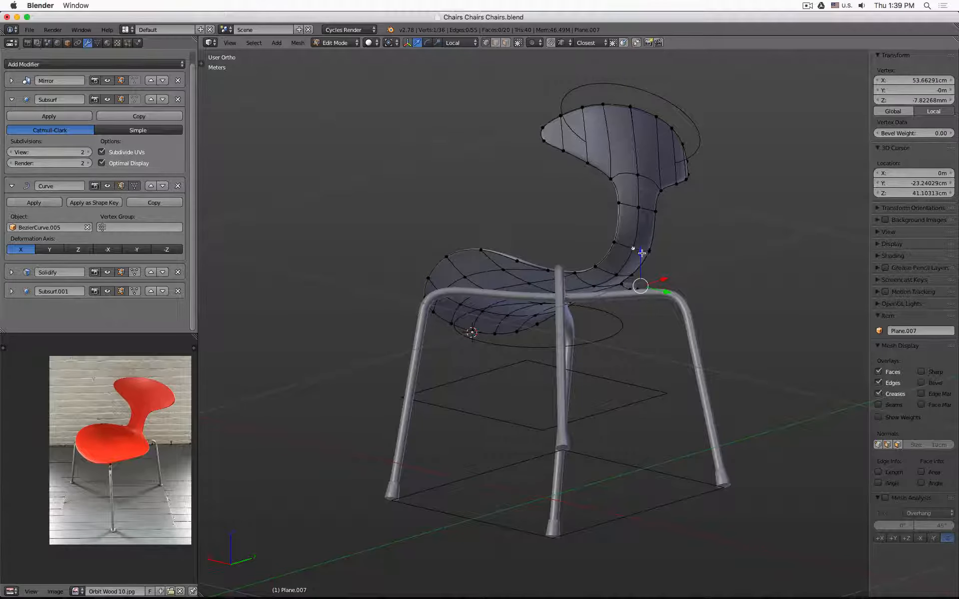
pyautogui.press('g')
pyautogui.press('z')
pyautogui.press('z')
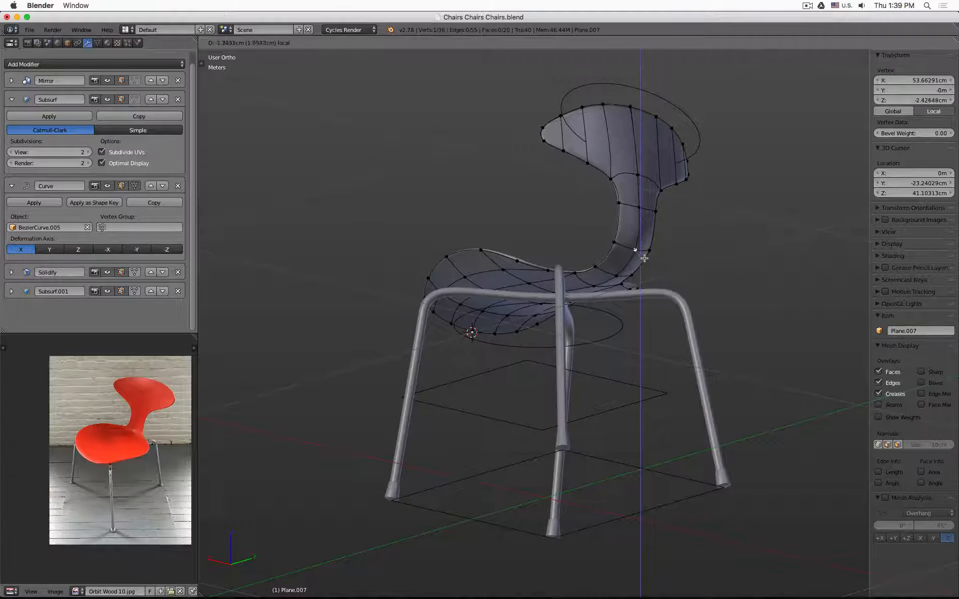
pyautogui.click(644, 259)
pyautogui.moveTo(644, 260); pyautogui.dragTo(656, 295, button='middle')
pyautogui.press('g')
pyautogui.press('z')
pyautogui.press('z')
pyautogui.click(667, 279)
# - Examine the seat's rear centre-line vertices against the leg frame in the right side wireframe view
pyautogui.press('KP_3')
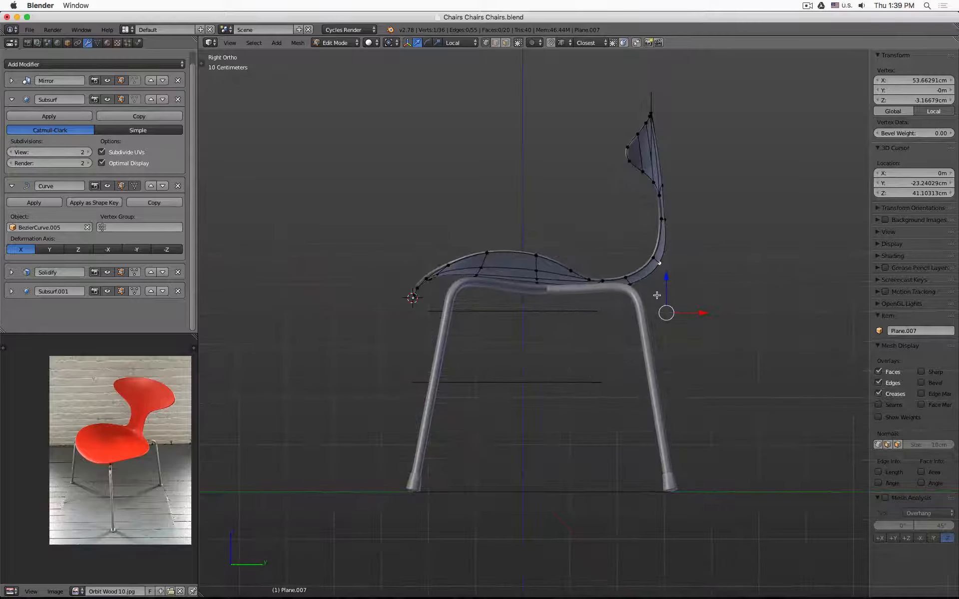
pyautogui.press('z')
pyautogui.scroll(6, 623, 323)
pyautogui.press('a')
pyautogui.press('a')
pyautogui.rightClick(555, 233)
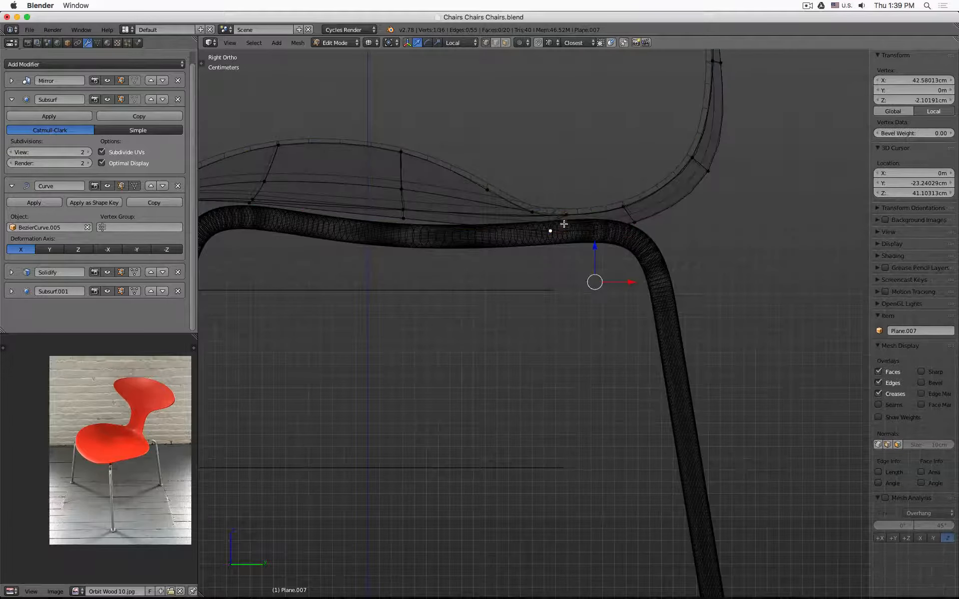
pyautogui.rightClick(640, 226)
pyautogui.scroll(-4, 657, 242)
pyautogui.press('z')
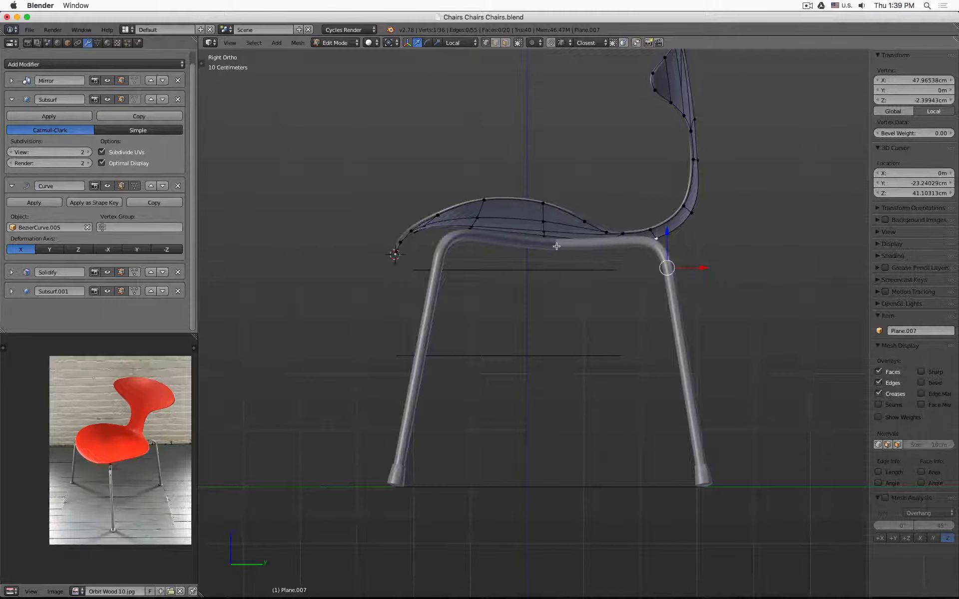
# - Lower the seat's two highest side-edge vertices slightly, and bring the side vertex behind them to about 1.5 cm along local Z
pyautogui.scroll(1, 556, 246)
pyautogui.keyDown('shift'); pyautogui.rightClick(478, 187); pyautogui.keyUp('shift')
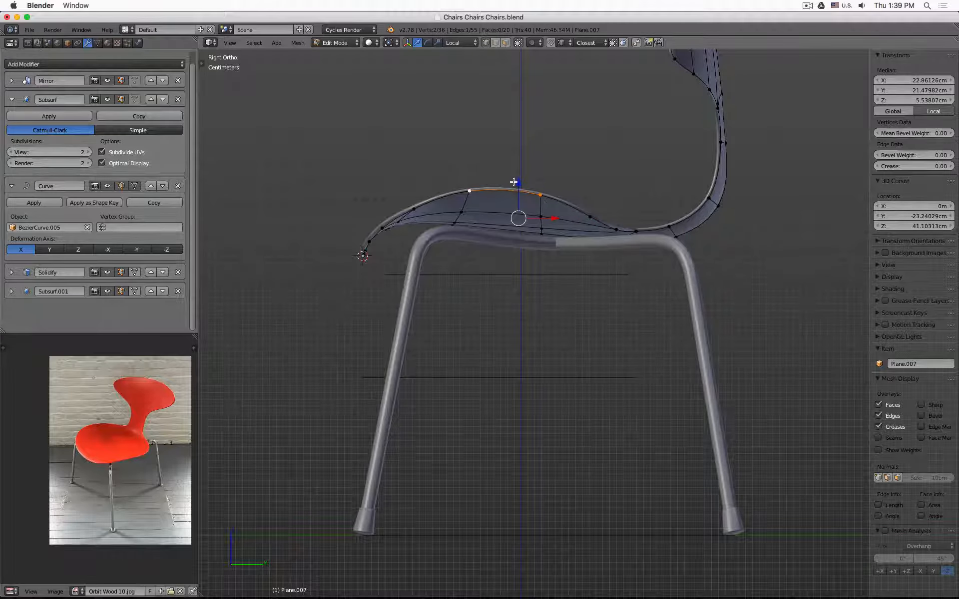
pyautogui.moveTo(517, 183); pyautogui.dragTo(516, 193)
pyautogui.rightClick(592, 215)
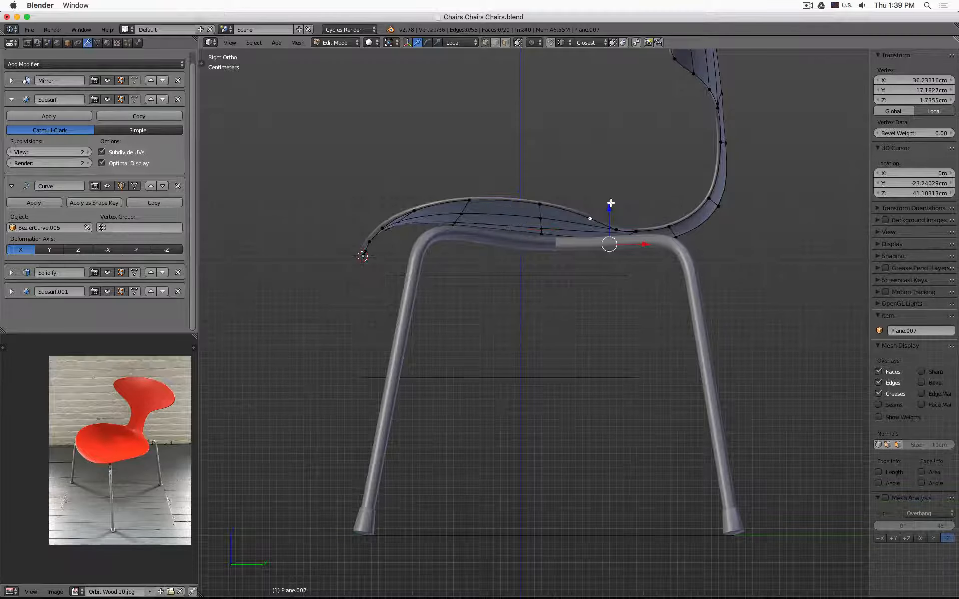
pyautogui.moveTo(610, 203); pyautogui.dragTo(610, 205)
# - Examine the seat's front lip up close in the right side view
pyautogui.press('Tab')
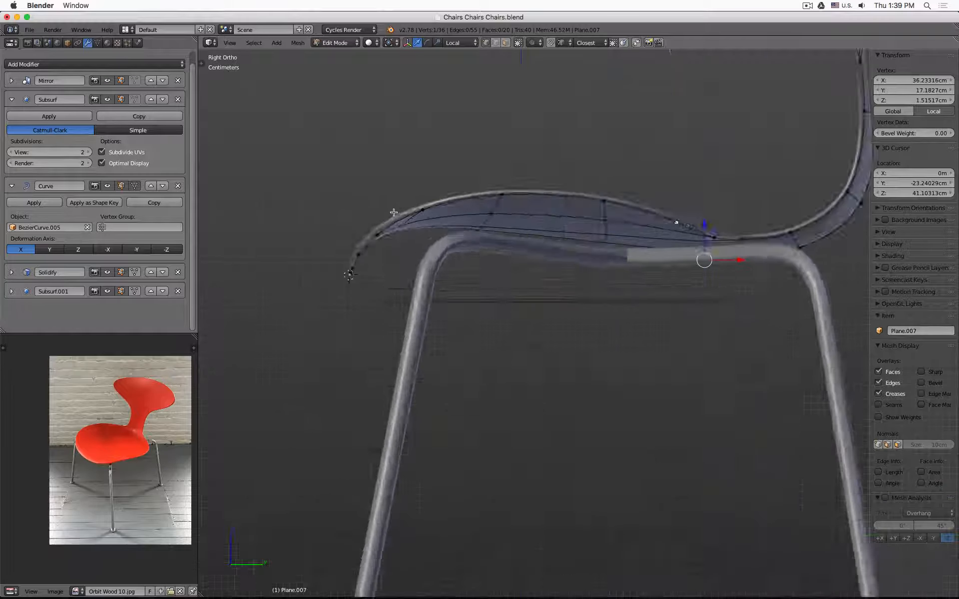
pyautogui.scroll(4, 399, 219)
pyautogui.press('z')
pyautogui.press('z')
pyautogui.press('Tab')
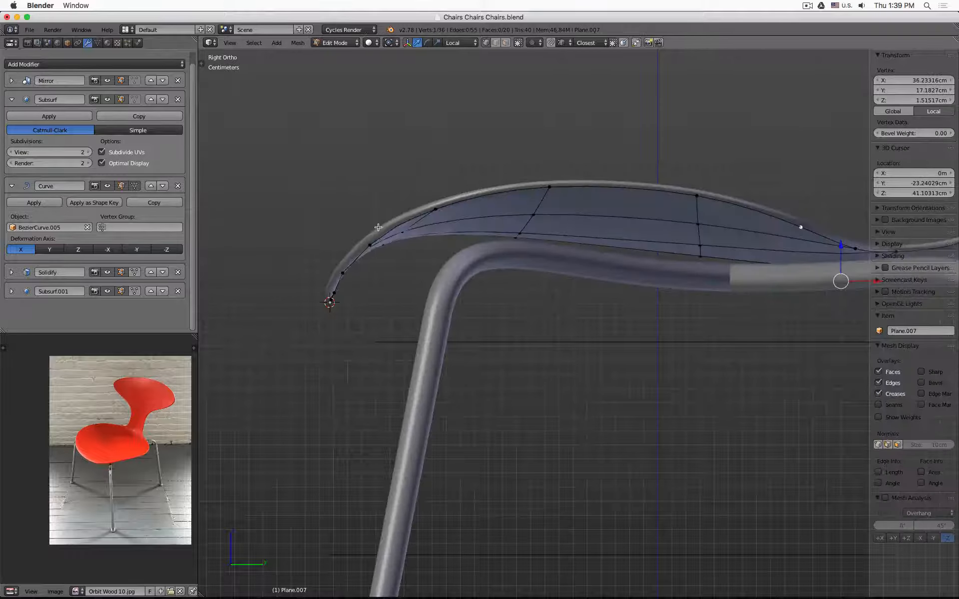
pyautogui.scroll(2, 365, 257)
pyautogui.press('a')
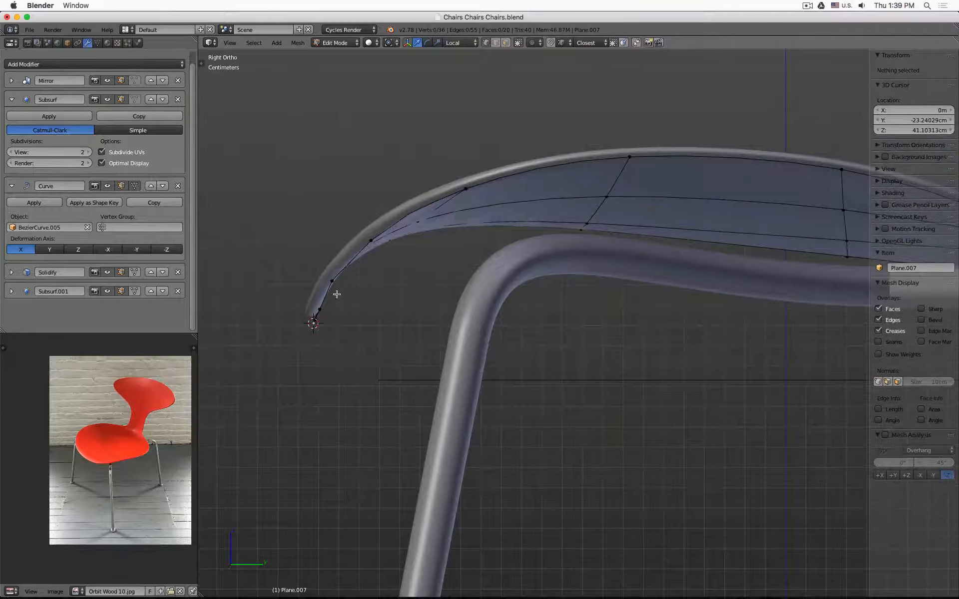
pyautogui.scroll(-2, 365, 290)
# - Move the front point's upper handle on BezierCurve.005 about 2.4 cm toward the back of the seat
pyautogui.press('Tab')
pyautogui.press('z')
pyautogui.rightClick(370, 259)
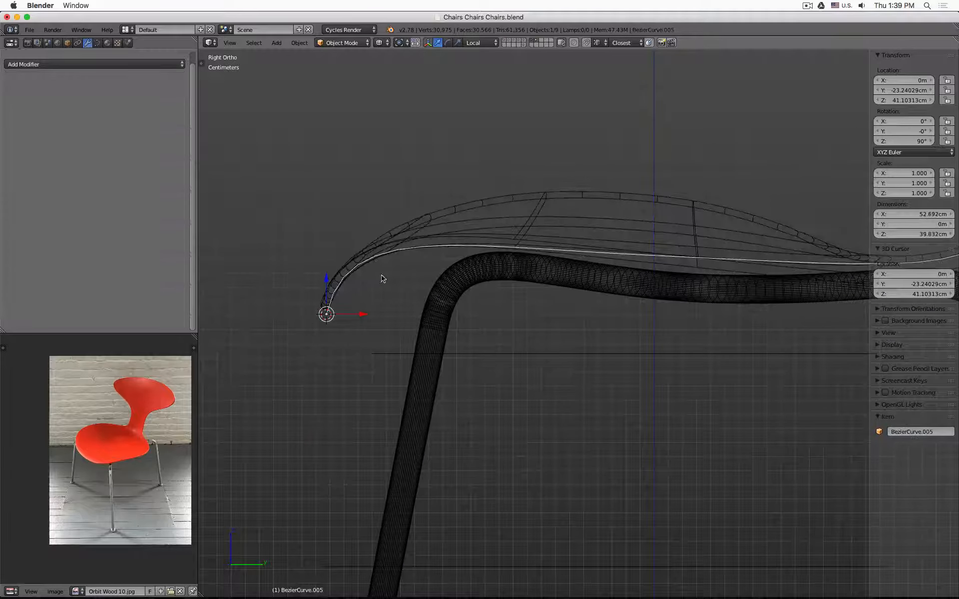
pyautogui.press('Tab')
pyautogui.rightClick(349, 236)
pyautogui.press('g')
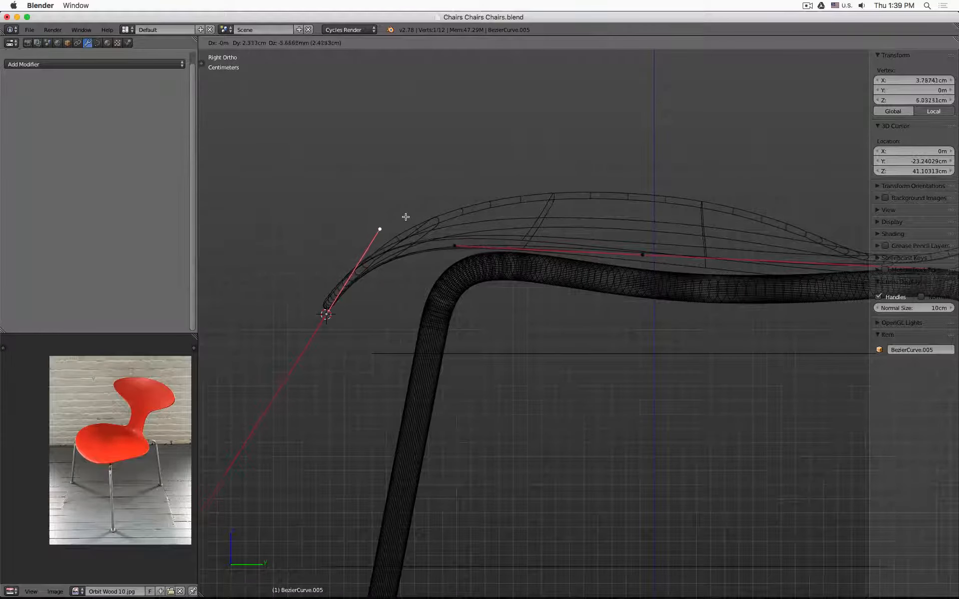
pyautogui.click(405, 216)
# - Examine the reshaped seat in Object Mode from above and from the front, with Plane.007 selected
pyautogui.press('Tab')
pyautogui.press('z')
pyautogui.scroll(-4, 480, 293)
pyautogui.moveTo(478, 293); pyautogui.dragTo(783, 336, button='middle')
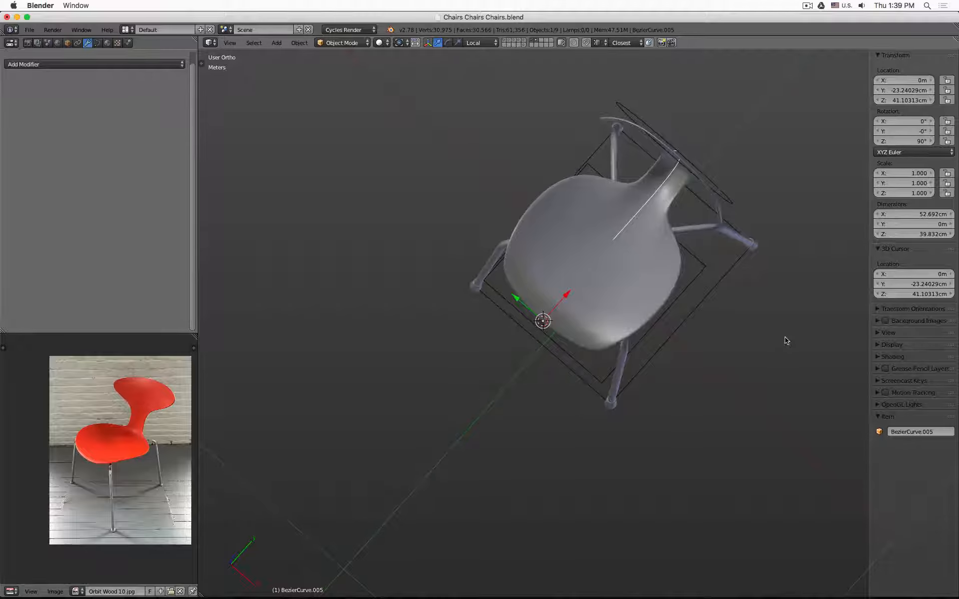
pyautogui.press('KP_7')
pyautogui.scroll(2, 489, 154)
pyautogui.moveTo(488, 155); pyautogui.dragTo(510, 149, button='middle')
pyautogui.rightClick(510, 149)
pyautogui.press('KP_1')
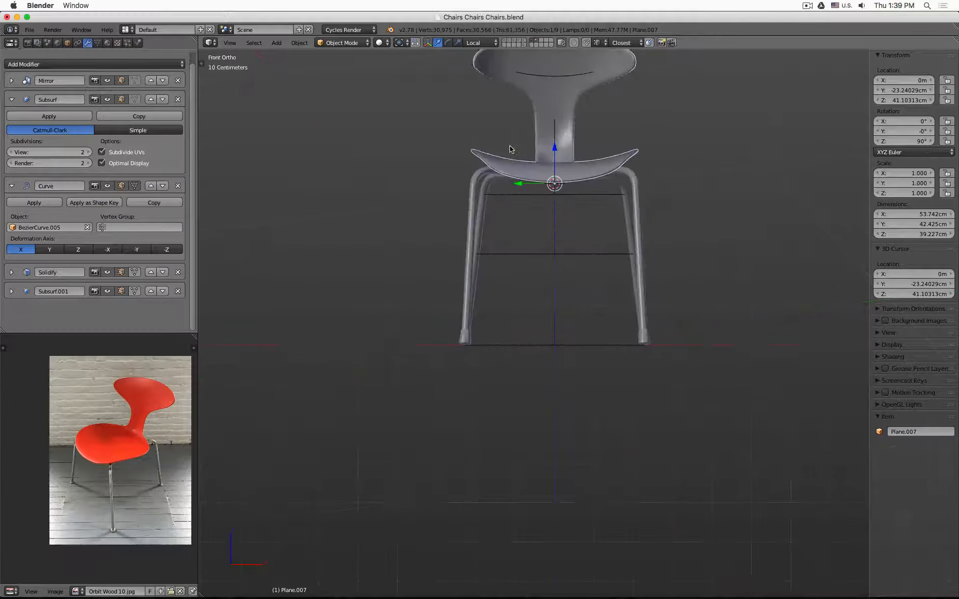
# - Examine the backrest's profile and rear bend in the right side view, in solid and wireframe shading
pyautogui.press('KP_3')
pyautogui.keyDown('shift'); pyautogui.moveTo(608, 182); pyautogui.dragTo(532, 300, button='middle'); pyautogui.keyUp('shift')
pyautogui.scroll(4, 619, 226)
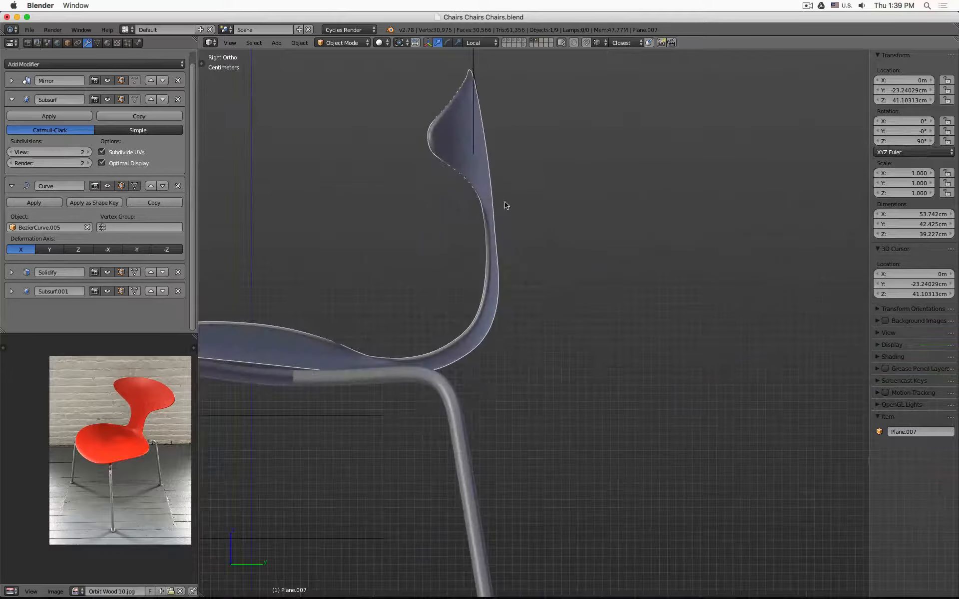
pyautogui.press('z')
pyautogui.scroll(3, 494, 200)
pyautogui.press('z')
pyautogui.scroll(-5, 494, 203)
pyautogui.scroll(2, 510, 216)
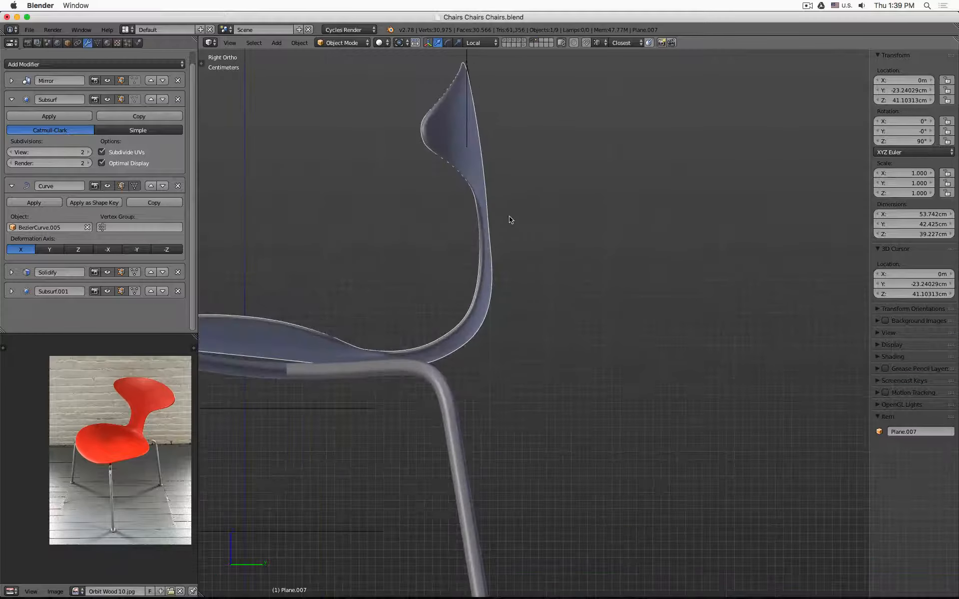
pyautogui.moveTo(510, 219); pyautogui.dragTo(557, 224, button='middle')
# - Turn off the Curve modifier's edit-cage adjustment and bring the flat cage's rear portion into close view
pyautogui.press('Tab')
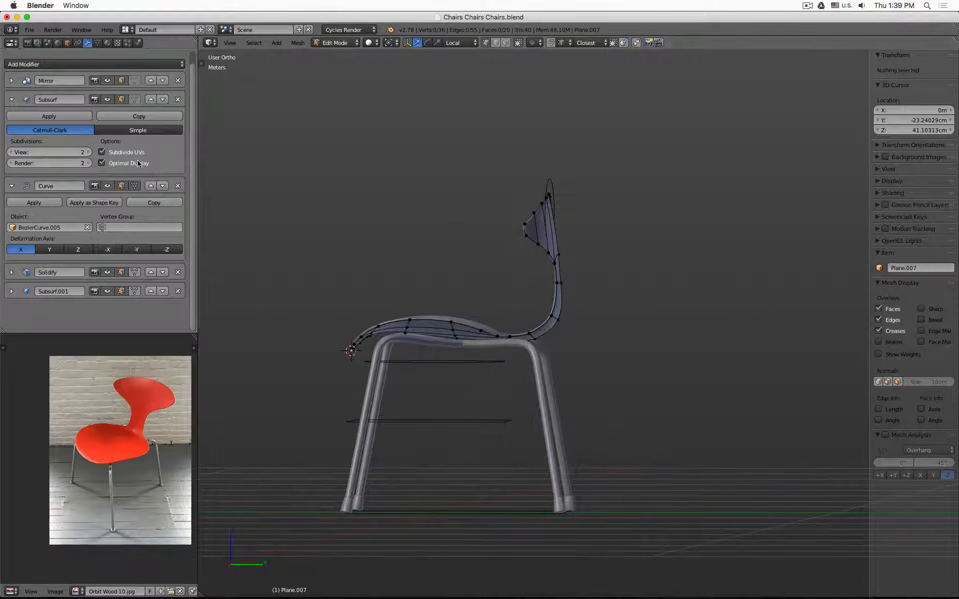
pyautogui.click(135, 186)
pyautogui.moveTo(624, 189); pyautogui.dragTo(620, 353, button='middle')
pyautogui.scroll(5, 620, 353)
# - Lower the centre-line vertex in the backrest's neck slightly along local Z
pyautogui.rightClick(590, 314)
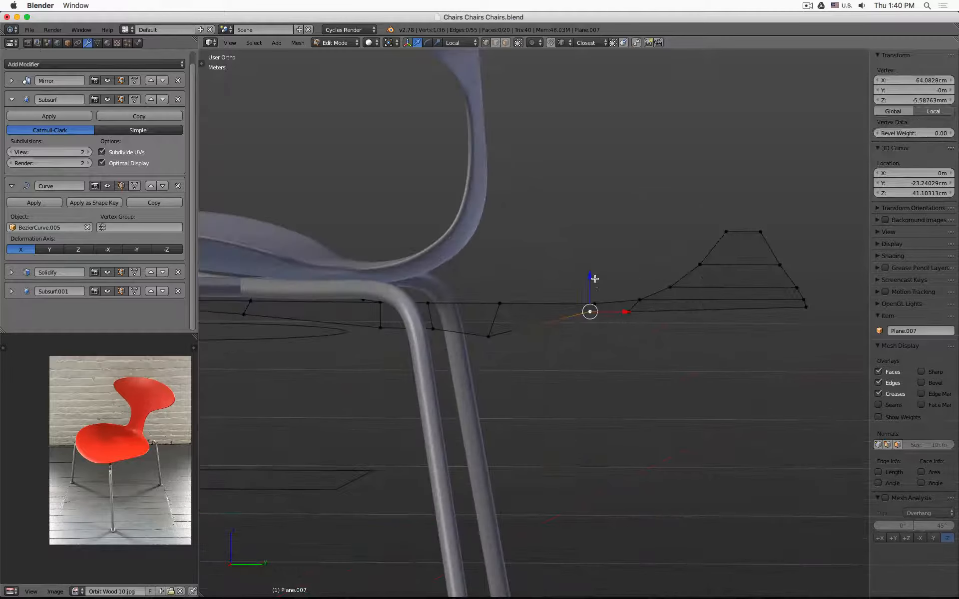
pyautogui.press('g')
pyautogui.press('z')
pyautogui.press('z')
pyautogui.click(597, 284)
# - Raise the centre-line vertex at the seat-to-back bend along local Z to about -2 cm
pyautogui.press('g')
pyautogui.press('z')
pyautogui.press('z')
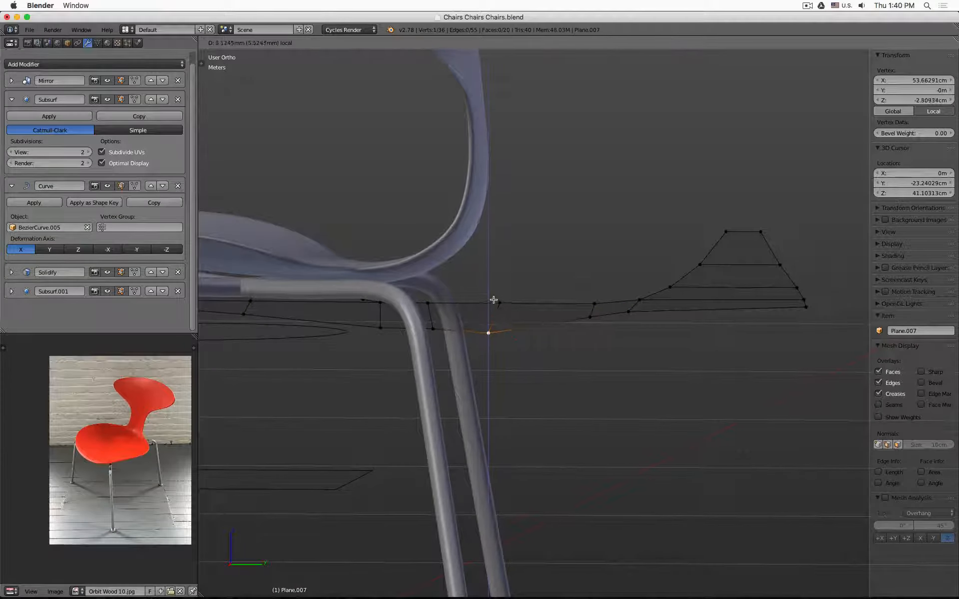
pyautogui.click(496, 303)
pyautogui.keyDown('shift'); pyautogui.rightClick(432, 328); pyautogui.keyUp('shift')
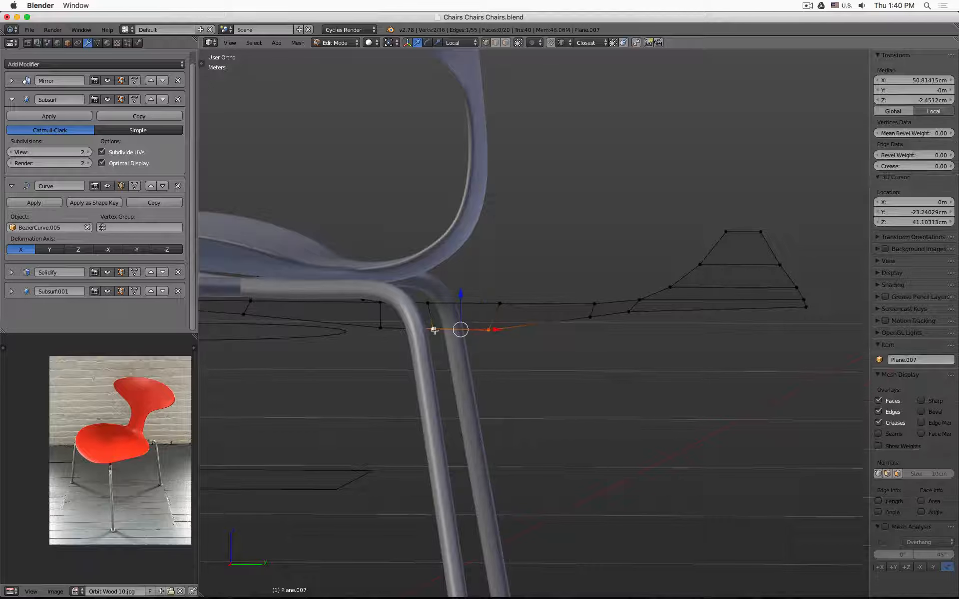
pyautogui.rightClick(489, 329)
pyautogui.press('g')
pyautogui.press('z')
pyautogui.press('z')
pyautogui.click(473, 306)
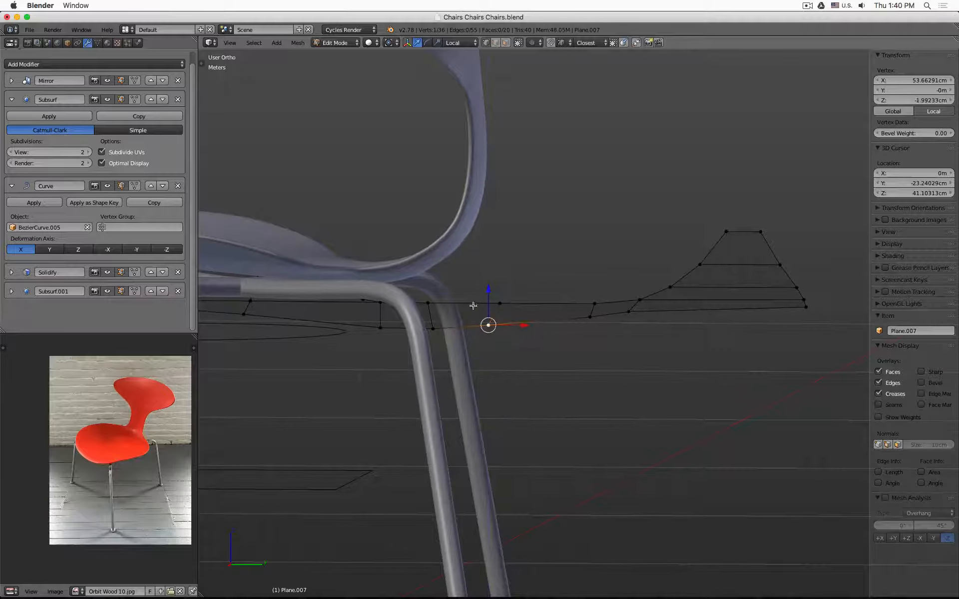
# - Raise the selected centre-line vertex at the seat-to-back bend slightly further along local Z
pyautogui.press('g')
pyautogui.press('z')
pyautogui.press('z')
pyautogui.click(478, 305)
# - Edge-slide the neck's cross edge behind the bend to about X 61.95 cm
pyautogui.moveTo(537, 290); pyautogui.dragTo(547, 309, button='middle')
pyautogui.keyDown('shift'); pyautogui.rightClick(587, 291); pyautogui.keyUp('shift')
pyautogui.press('g')
pyautogui.press('g')
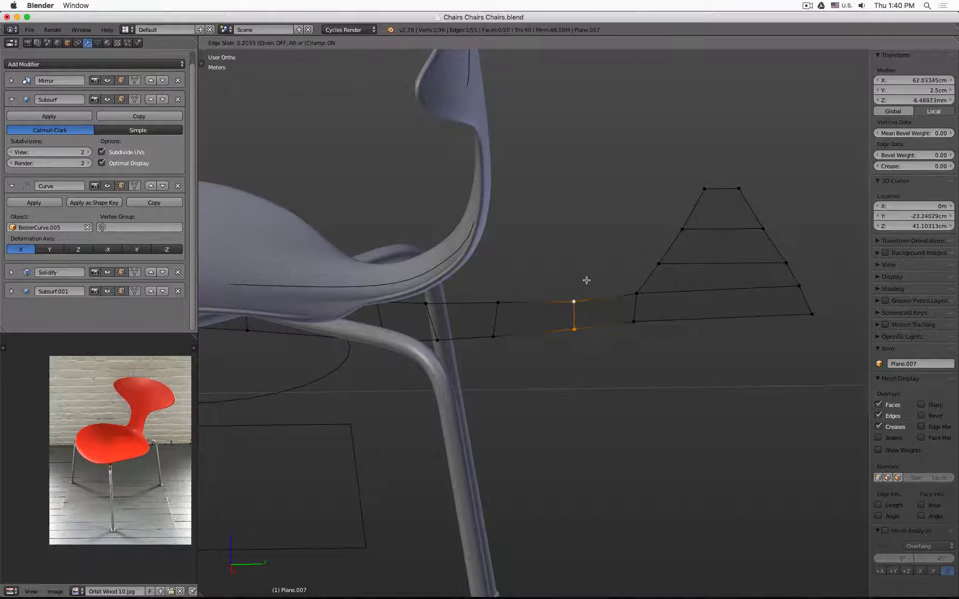
pyautogui.click(586, 281)
pyautogui.moveTo(586, 281); pyautogui.dragTo(657, 272, button='middle')
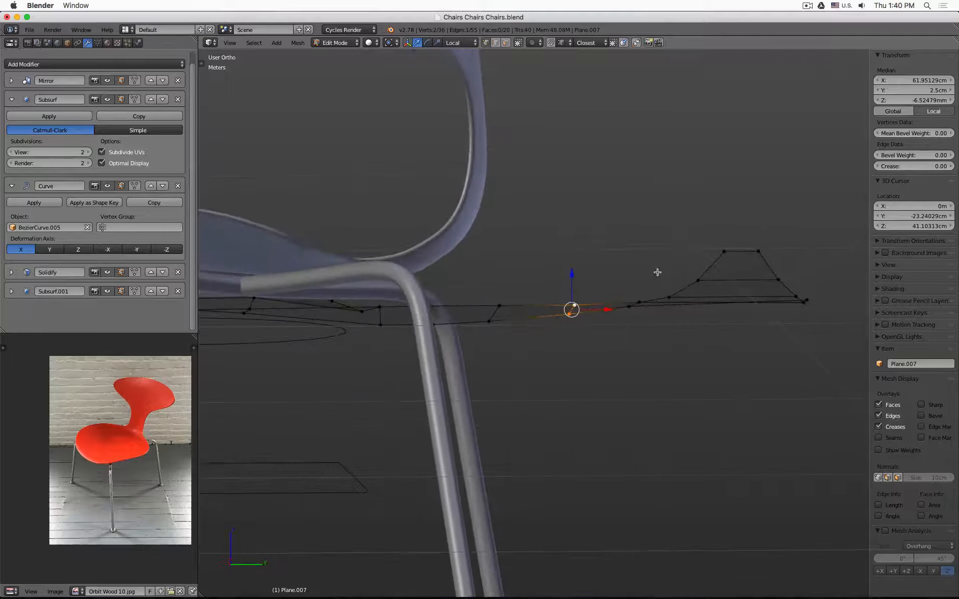
# - Raise the off-centre vertex on the backrest's end edge to about 4.17 mm in local Z, and return to Object Mode
pyautogui.moveTo(767, 309); pyautogui.dragTo(769, 309, button='middle')
pyautogui.press('KP_1')
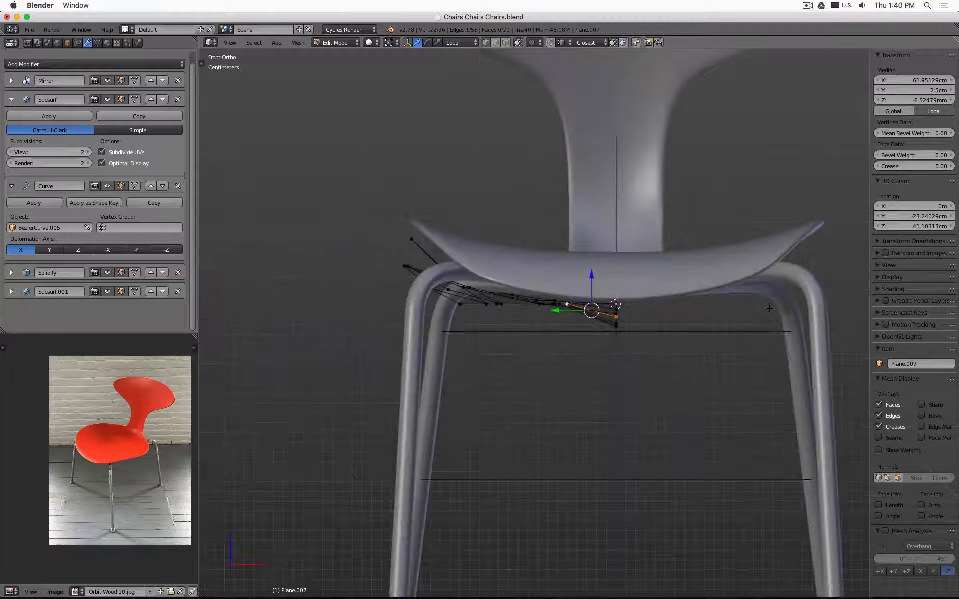
pyautogui.press('KP_3')
pyautogui.moveTo(831, 337); pyautogui.dragTo(713, 304, button='middle')
pyautogui.rightClick(672, 289)
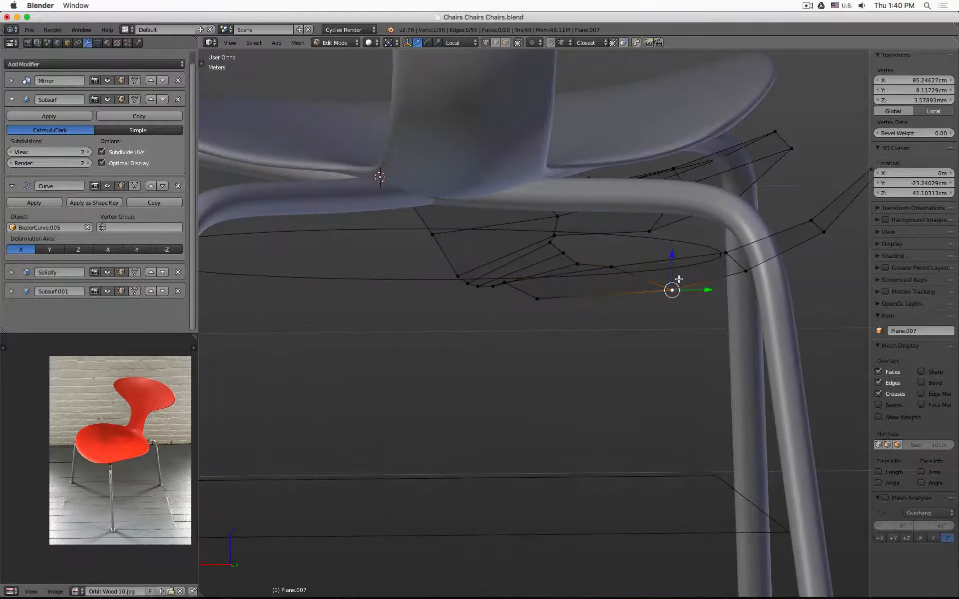
pyautogui.moveTo(673, 253); pyautogui.dragTo(674, 251)
pyautogui.scroll(-3, 743, 274)
pyautogui.press('Tab')
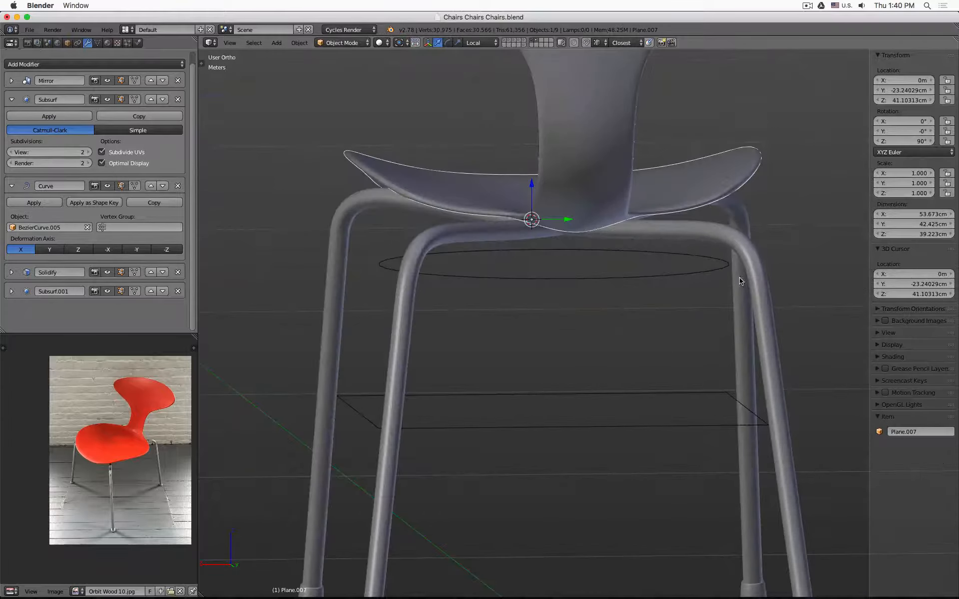
# - Examine the curved seat and backrest from oblique, top, front and right side views
pyautogui.moveTo(536, 85); pyautogui.dragTo(703, 154, button='middle')
pyautogui.scroll(-4, 702, 155)
pyautogui.moveTo(677, 188); pyautogui.dragTo(722, 230, button='middle')
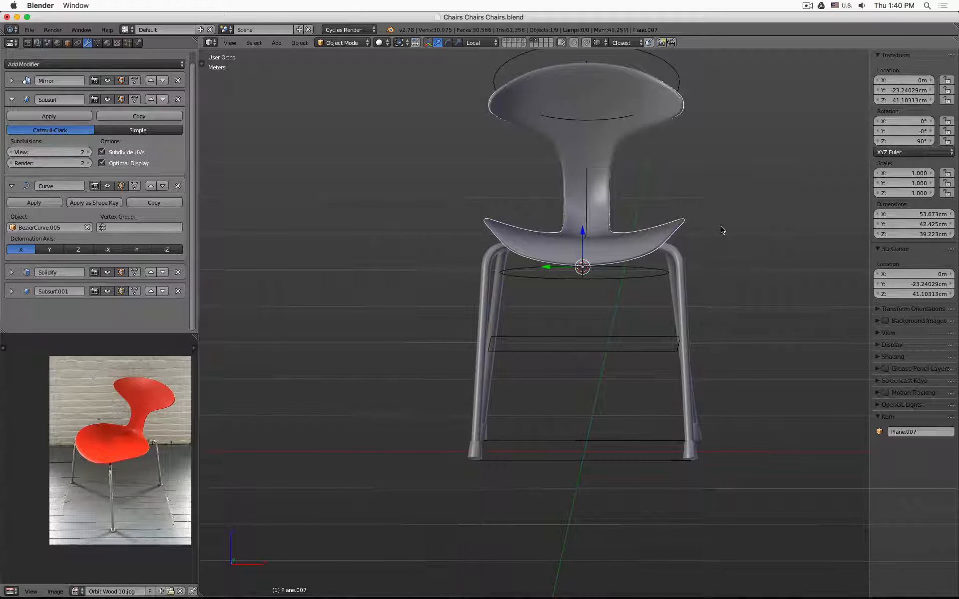
pyautogui.press('KP_7')
pyautogui.press('KP_1')
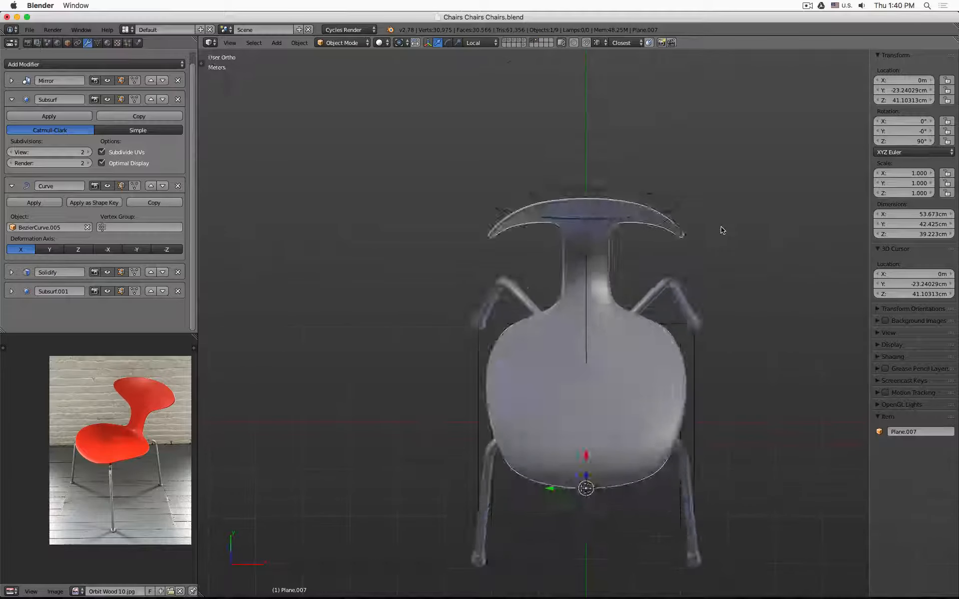
pyautogui.press('KP_3')
pyautogui.keyDown('shift'); pyautogui.moveTo(672, 209); pyautogui.dragTo(747, 277, button='middle'); pyautogui.keyUp('shift')
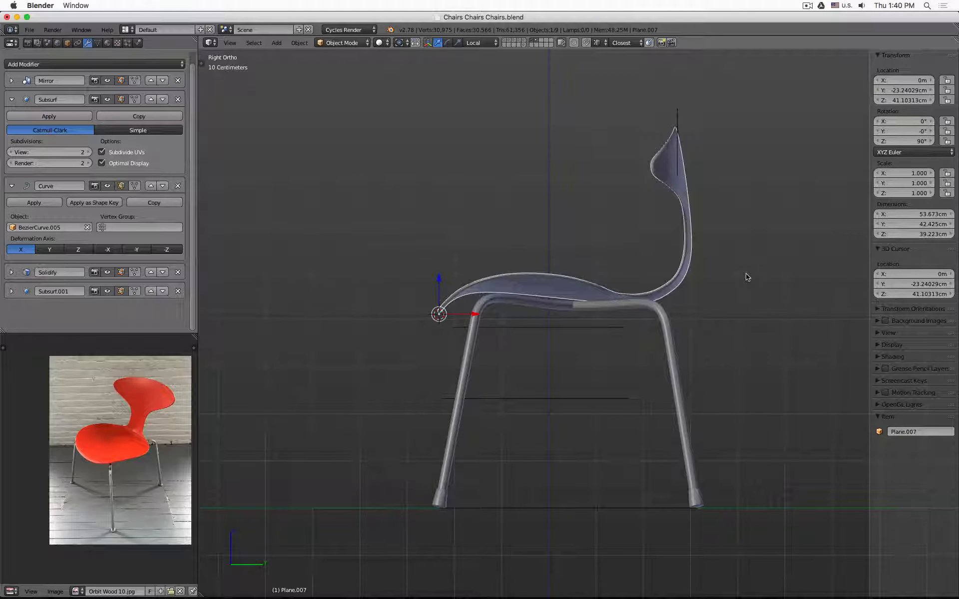
# - Inspect the complete seat-and-back cage in Edit Mode, with all vertices selected in wireframe shading
pyautogui.press('Tab')
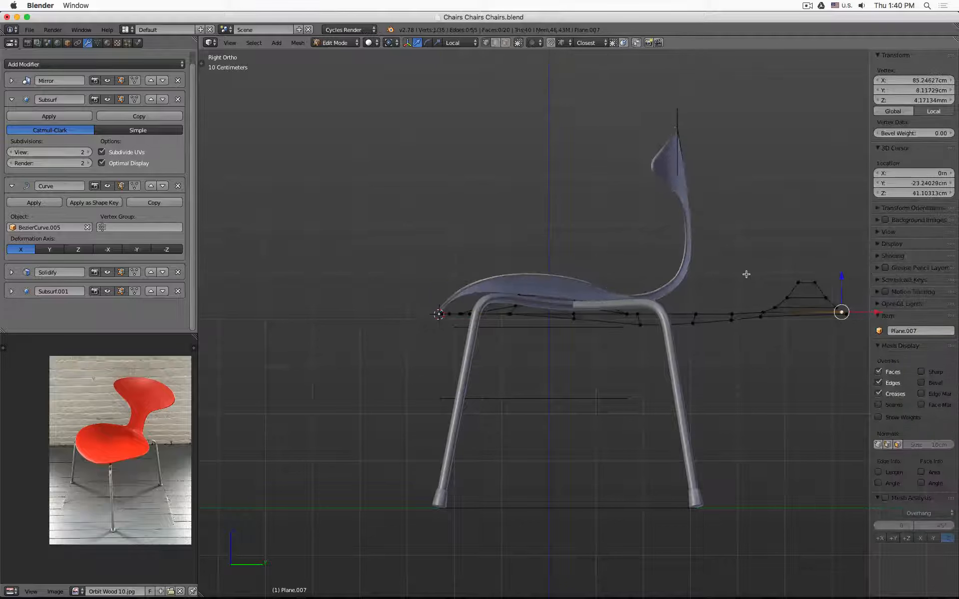
pyautogui.press('a')
pyautogui.moveTo(680, 279); pyautogui.dragTo(744, 308, button='middle')
pyautogui.press('a')
pyautogui.press('z')
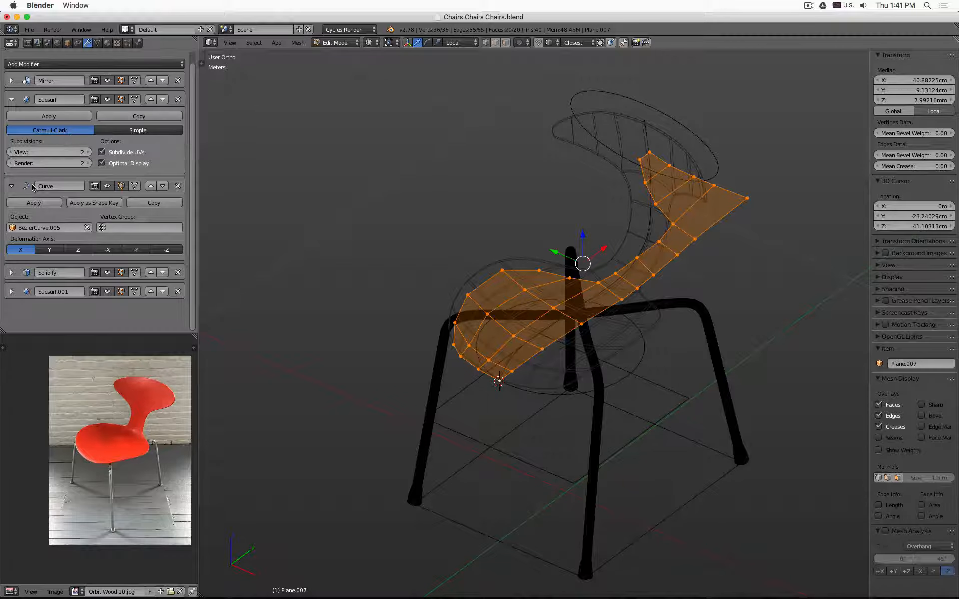
# - Compare the flat and bent mesh by switching the Curve modifier's viewport display off and on, in wireframe and solid shading
pyautogui.click(105, 186)
pyautogui.click(106, 186)
pyautogui.click(106, 186)
pyautogui.click(106, 186)
pyautogui.click(106, 187)
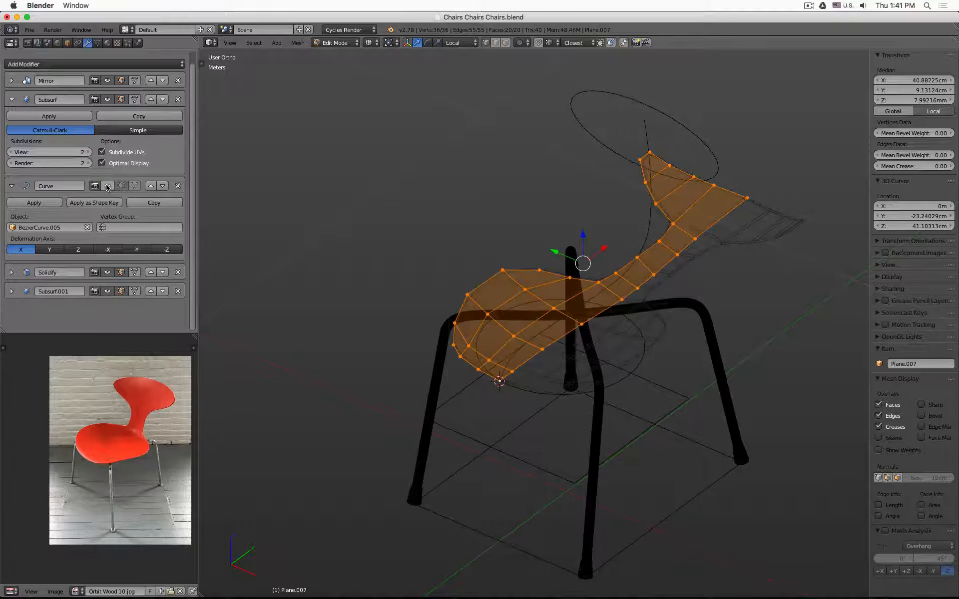
pyautogui.press('Tab')
pyautogui.moveTo(634, 210); pyautogui.dragTo(592, 192, button='middle')
pyautogui.moveTo(737, 208); pyautogui.dragTo(728, 208, button='middle')
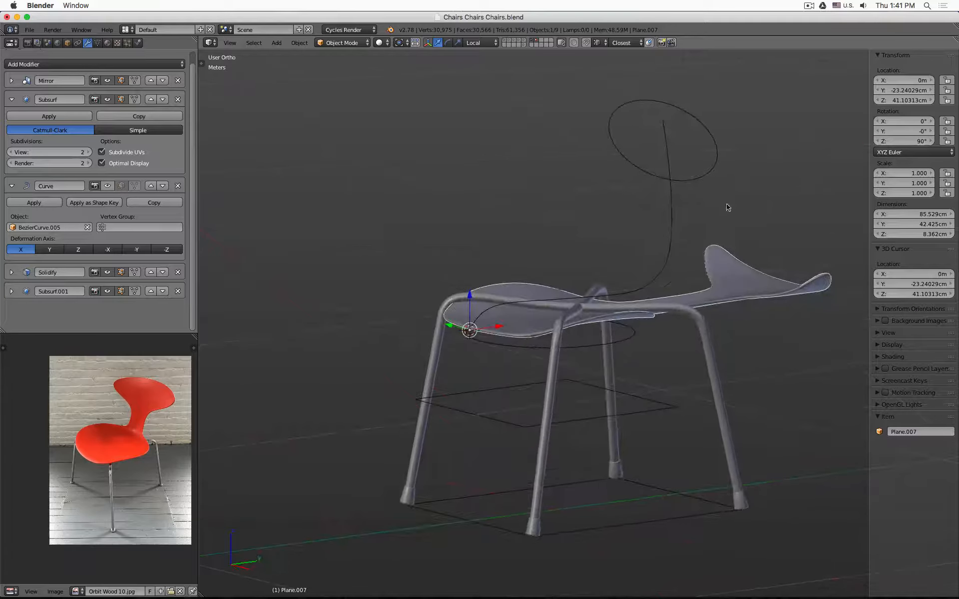
pyautogui.click(107, 186)
# - Compare the shell with the viewport display of the Solidify and Subsurf.001 modifiers switched off and on
pyautogui.moveTo(480, 185); pyautogui.dragTo(679, 215, button='middle')
pyautogui.click(107, 272)
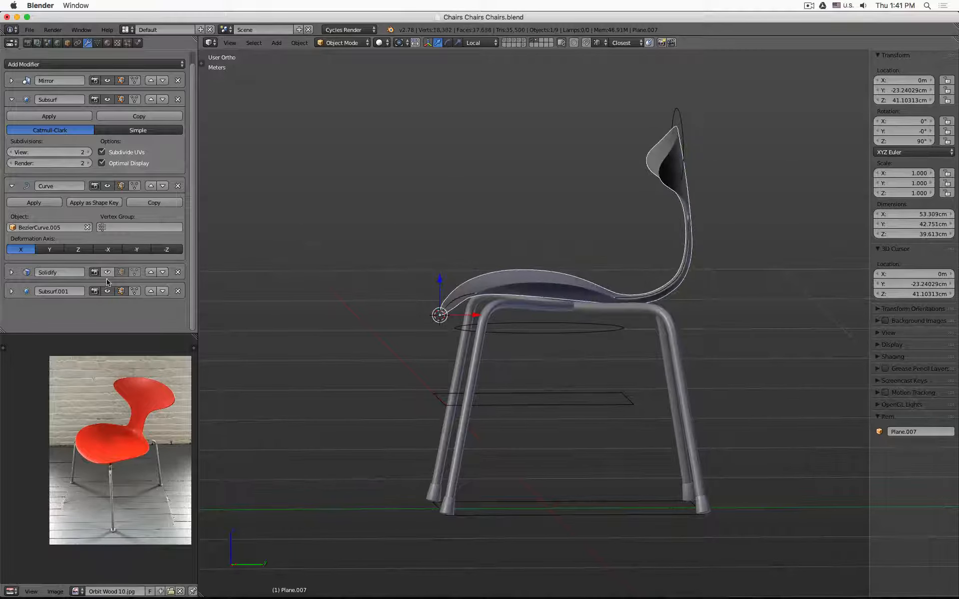
pyautogui.click(107, 291)
pyautogui.click(111, 274)
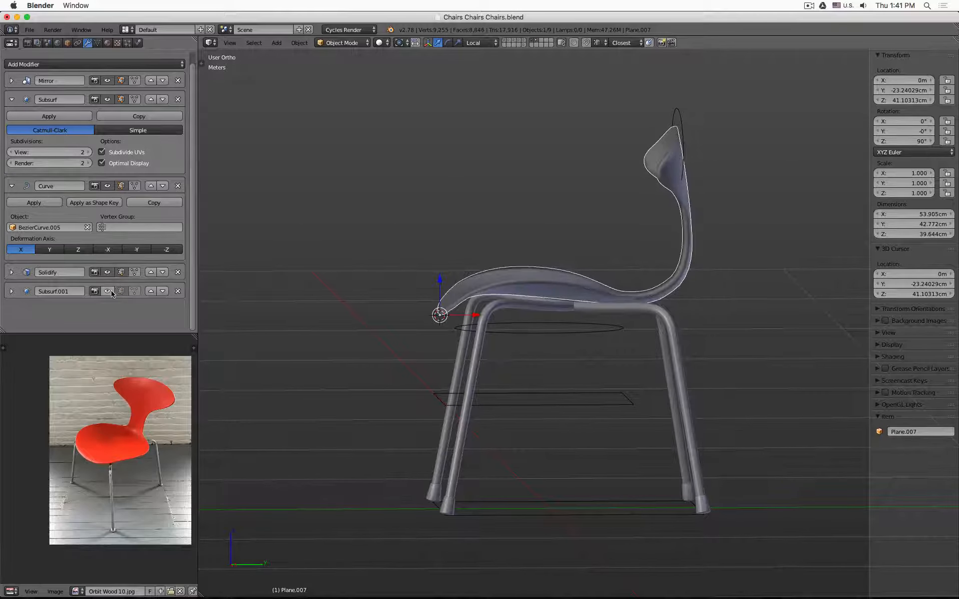
pyautogui.click(108, 292)
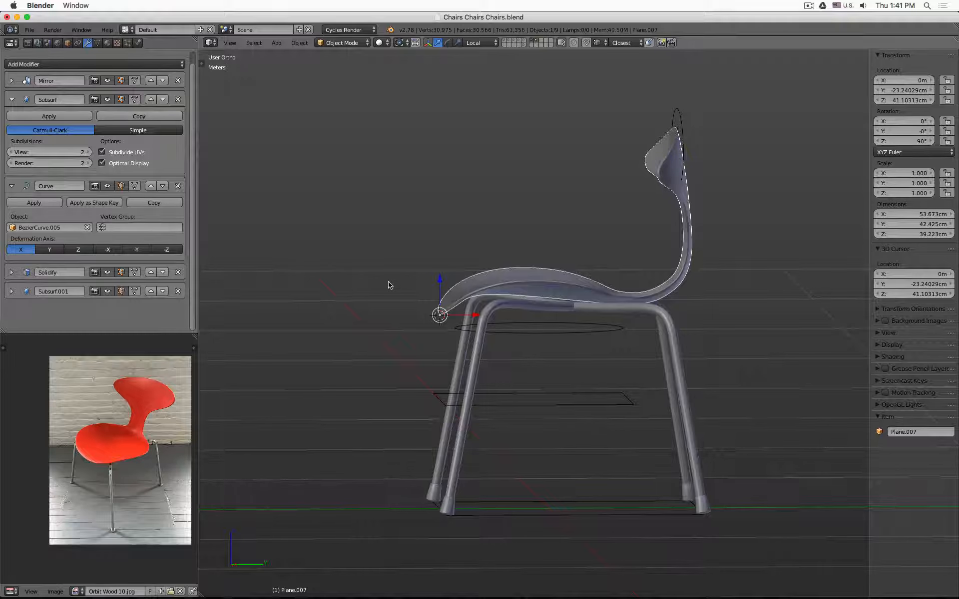
pyautogui.press('KP_1')
pyautogui.press('KP_3')
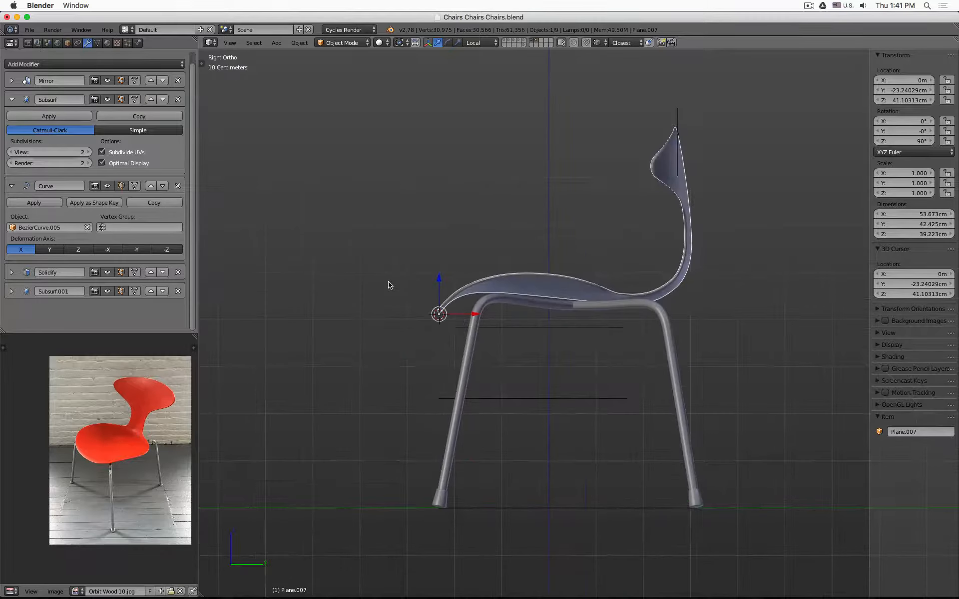
pyautogui.click(107, 291)
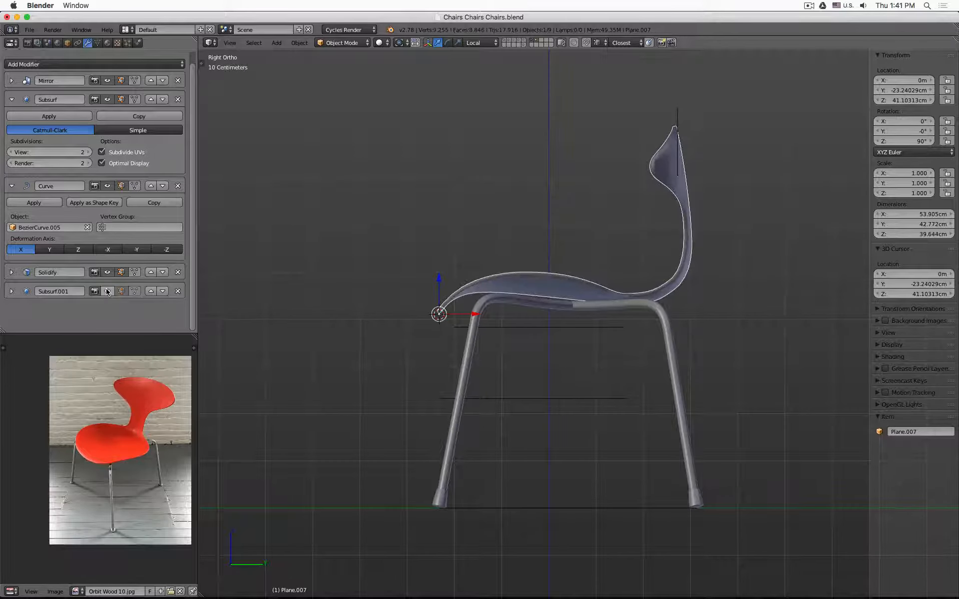
pyautogui.click(107, 291)
pyautogui.click(107, 291)
# - Remove the Subsurf.001 modifier from the shell and enable Auto Smooth at 30° for its normals
pyautogui.moveTo(364, 235); pyautogui.dragTo(419, 263, button='middle')
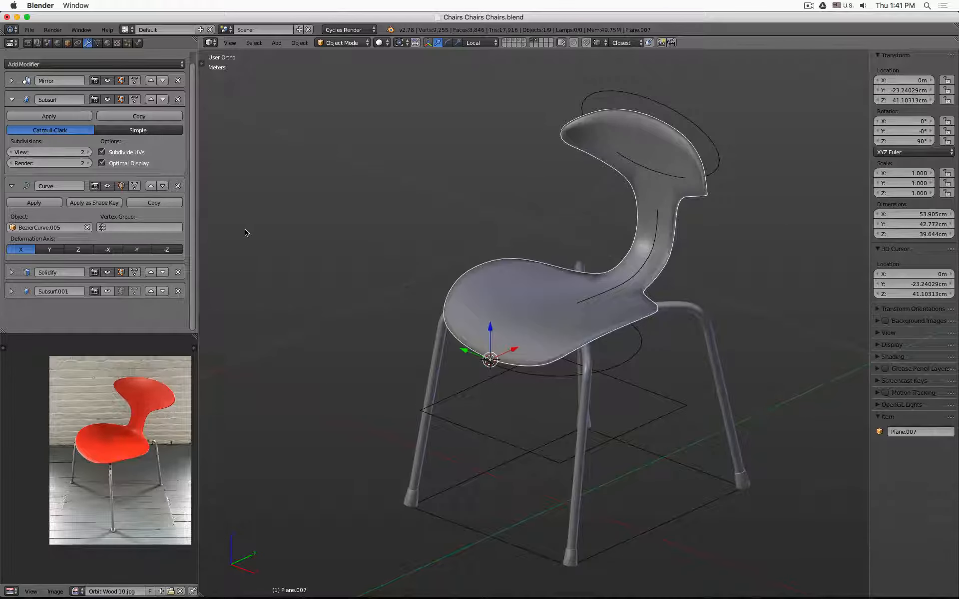
pyautogui.click(177, 293)
pyautogui.click(98, 43)
pyautogui.click(11, 106)
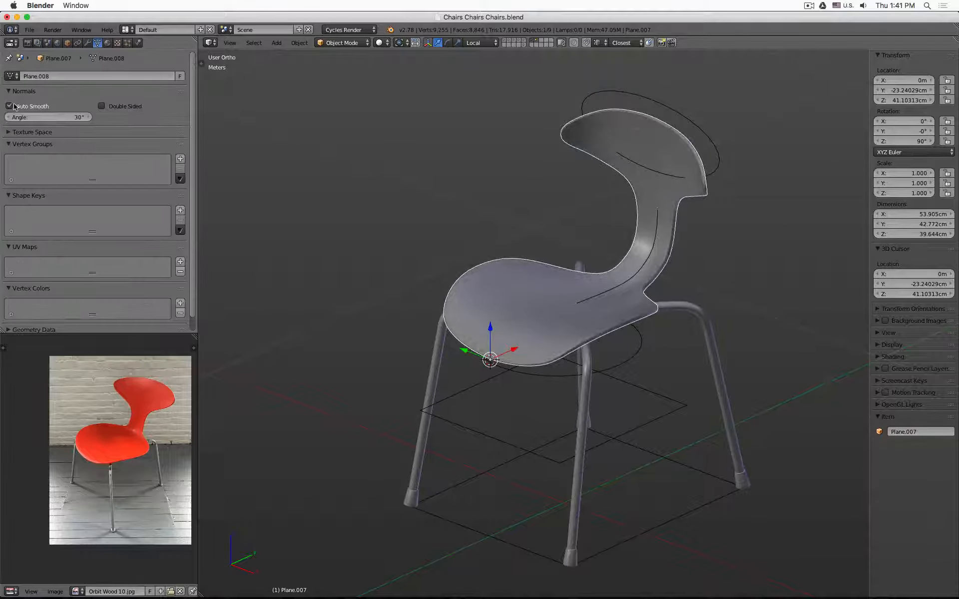
pyautogui.moveTo(709, 165); pyautogui.dragTo(656, 205, button='middle')
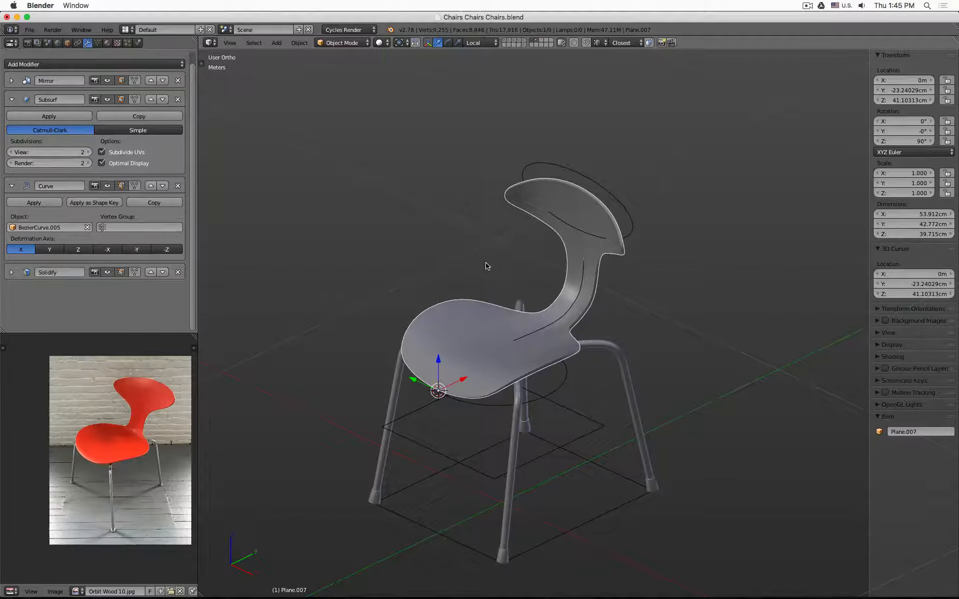
# - Delete the front-to-back edge loop nearest the seat's outer side, working in top view wireframe
pyautogui.press('KP_7')
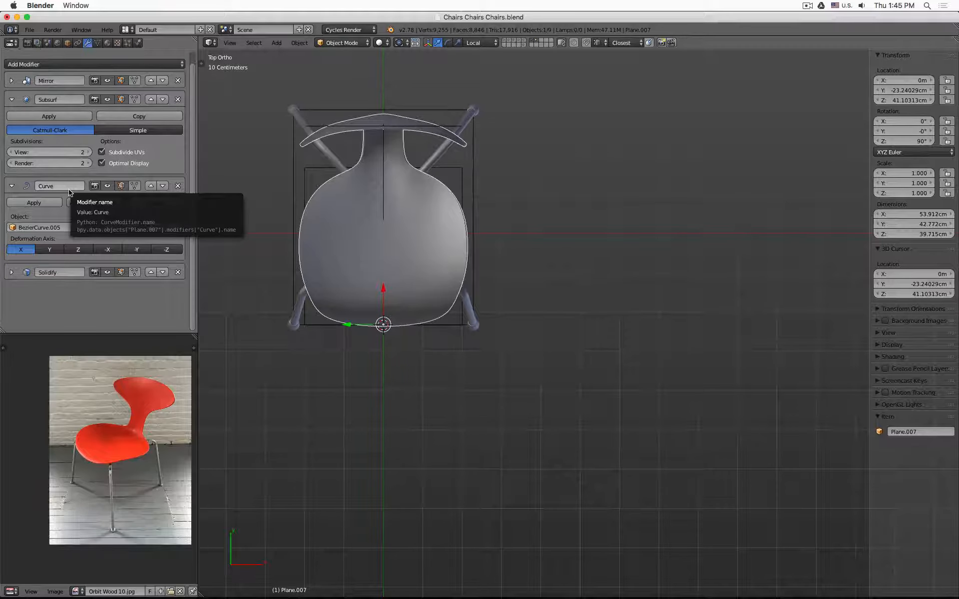
pyautogui.press('Tab')
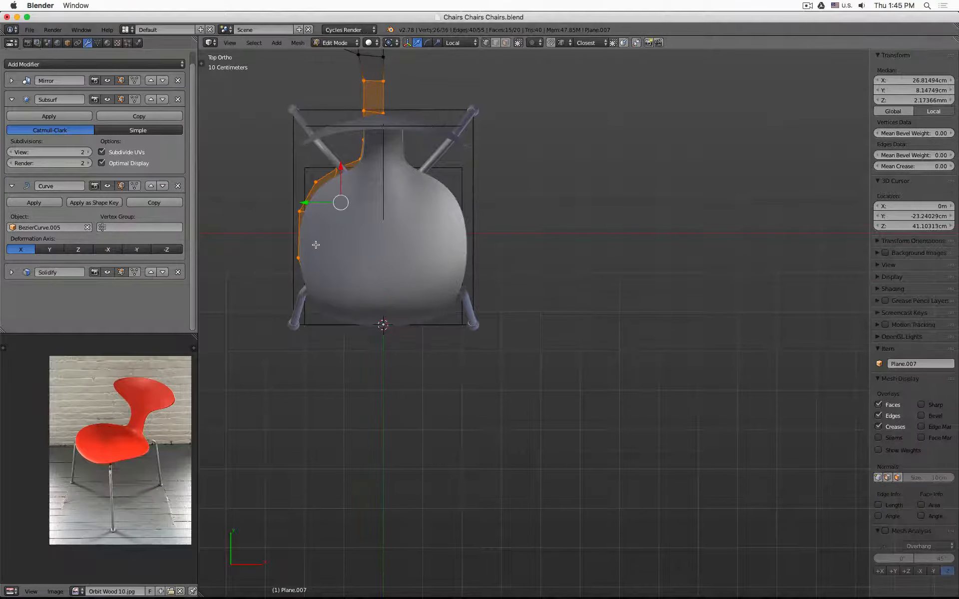
pyautogui.press('z')
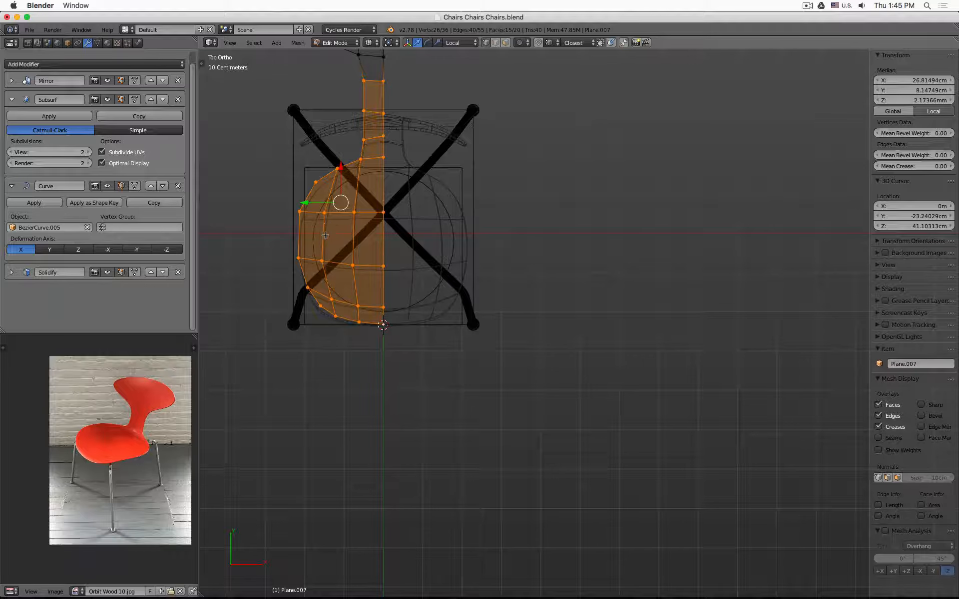
pyautogui.rightClick(324, 214)
pyautogui.keyDown('alt'); pyautogui.rightClick(320, 243); pyautogui.keyUp('alt')
pyautogui.press('x')
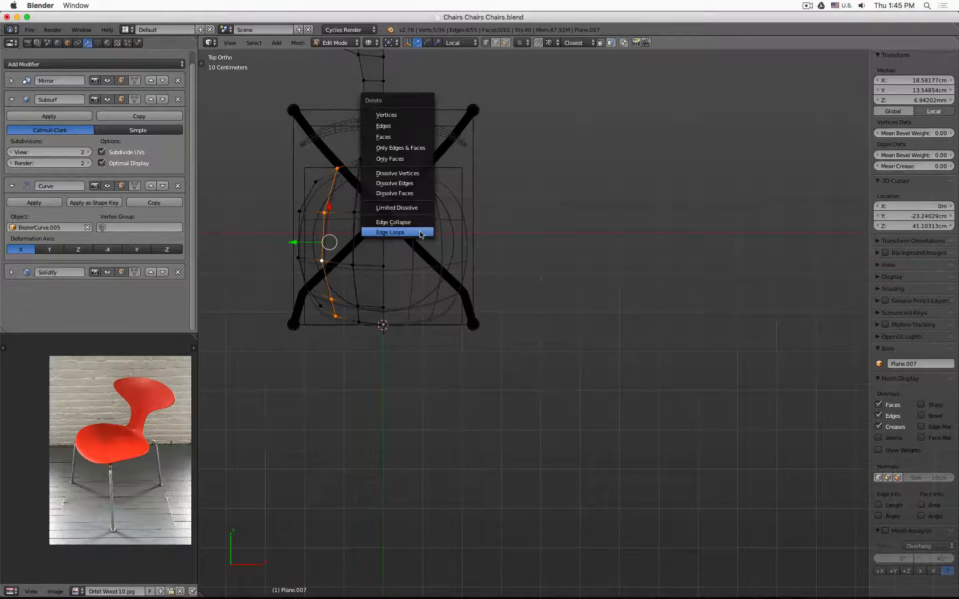
pyautogui.click(420, 234)
# - Delete the seat's rear and front crosswise edge loops, and check the outline in solid Object Mode
pyautogui.keyDown('alt'); pyautogui.rightClick(315, 213); pyautogui.keyUp('alt')
pyautogui.press('x')
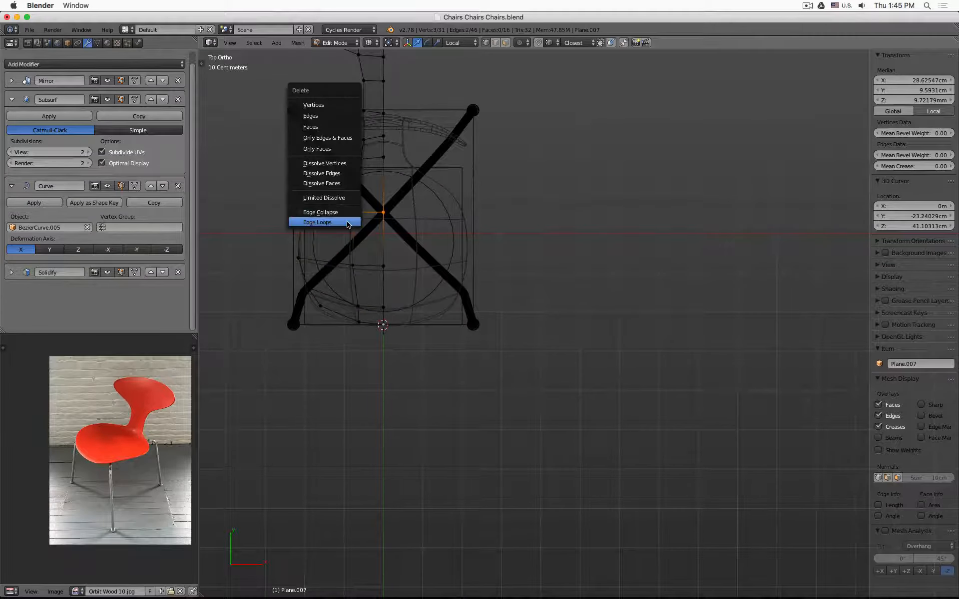
pyautogui.click(346, 222)
pyautogui.keyDown('alt'); pyautogui.rightClick(333, 295); pyautogui.keyUp('alt')
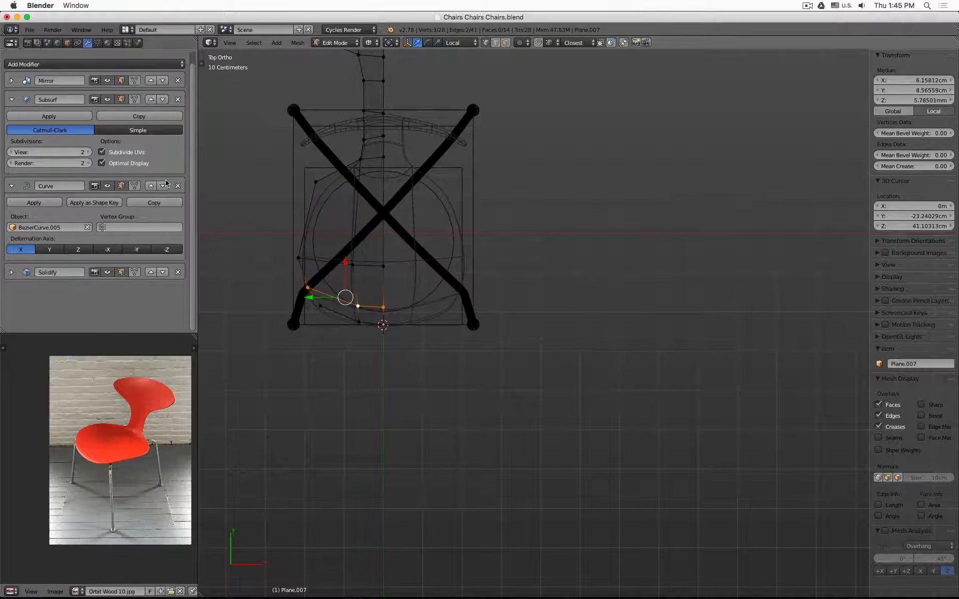
pyautogui.press('x')
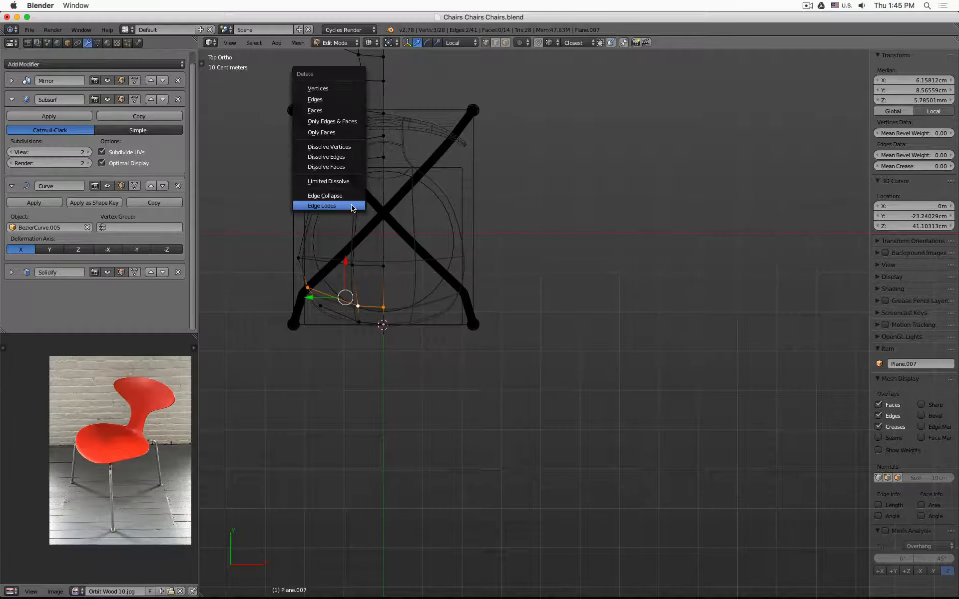
pyautogui.click(349, 206)
pyautogui.press('Tab')
pyautogui.press('z')
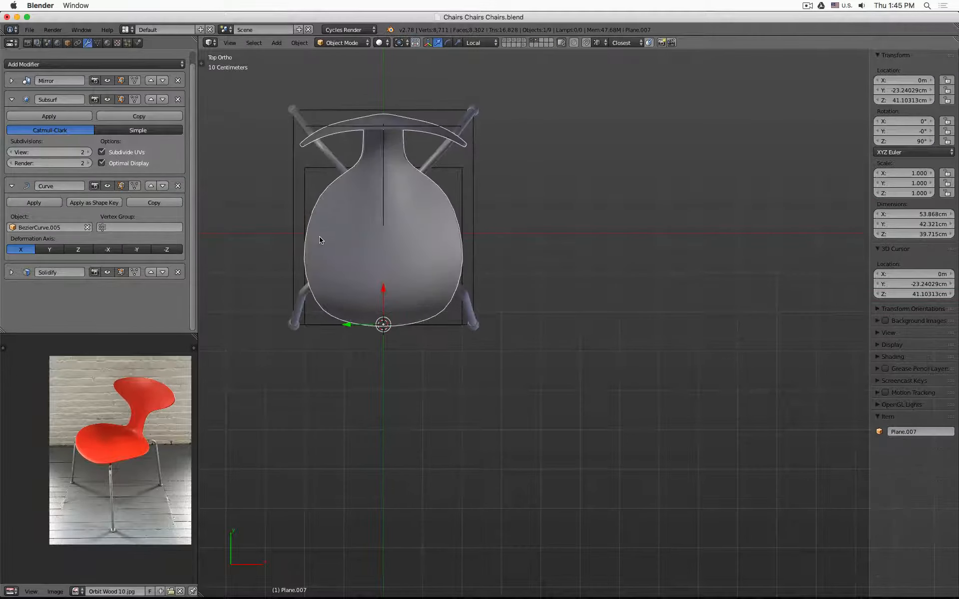
# - Edge-slide the seat's remaining crosswise loop rearward to about X 21.22 cm
pyautogui.press('z')
pyautogui.press('Tab')
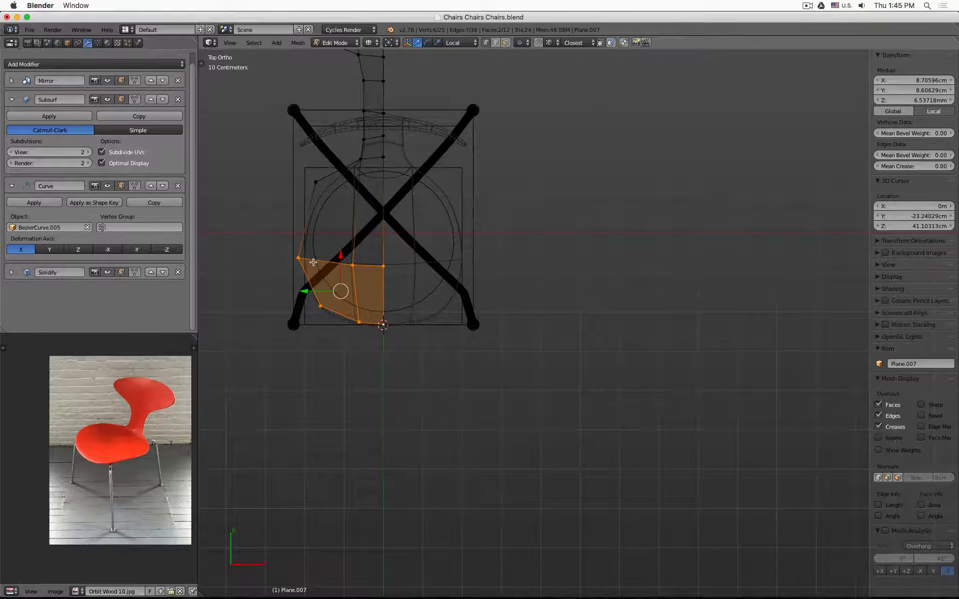
pyautogui.keyDown('alt'); pyautogui.rightClick(313, 262); pyautogui.keyUp('alt')
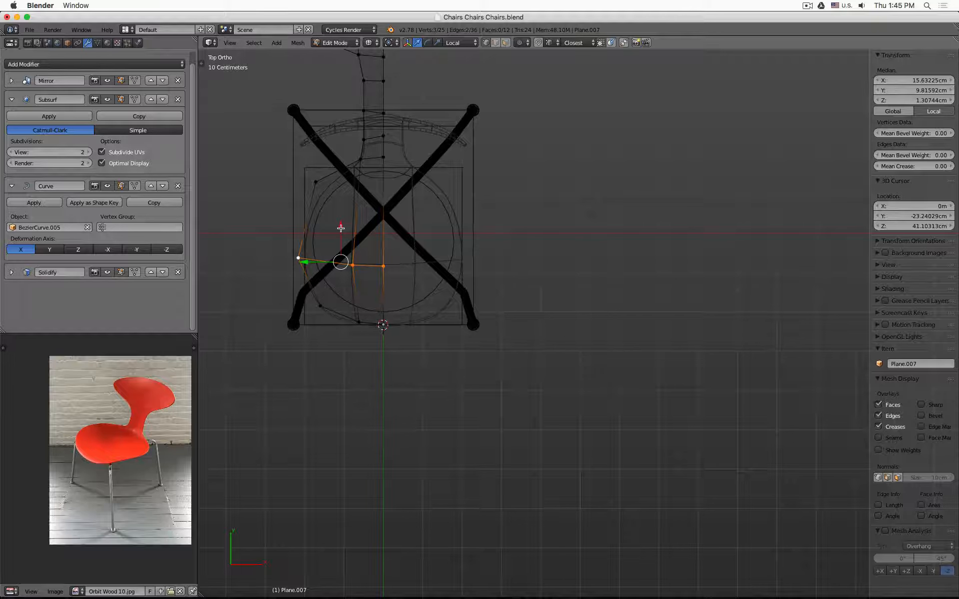
pyautogui.press('g')
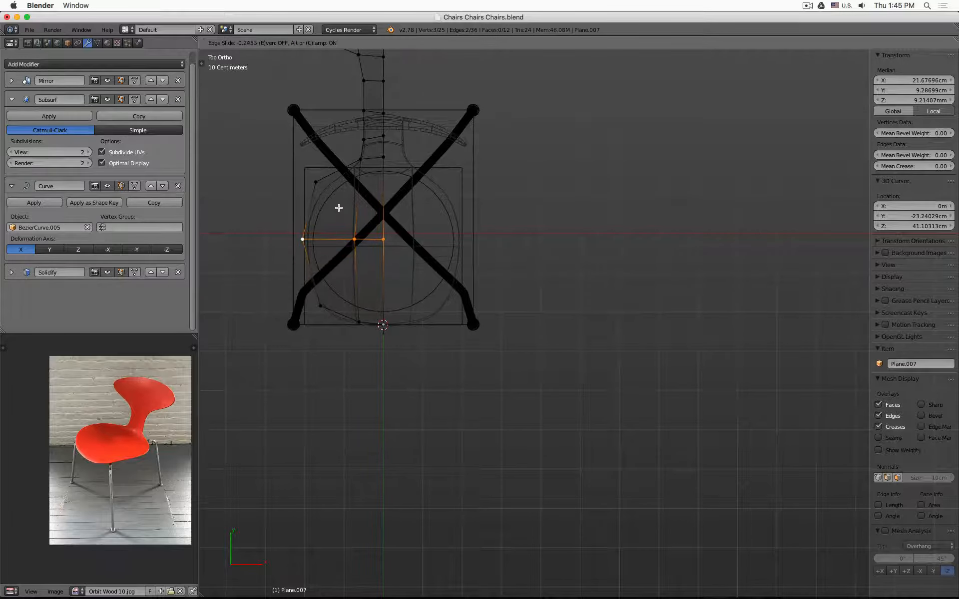
pyautogui.click(324, 203)
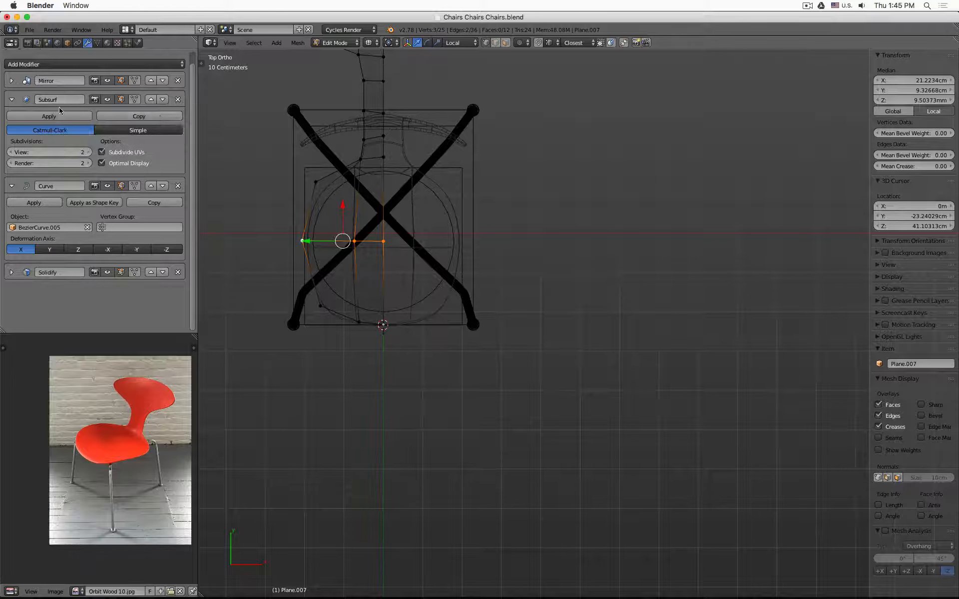
# - Move the seat's widest side vertex outward to about Y 21.5 cm and its inner neighbour to about Y 9.05 cm, then check the solid shape
pyautogui.scroll(4, 319, 230)
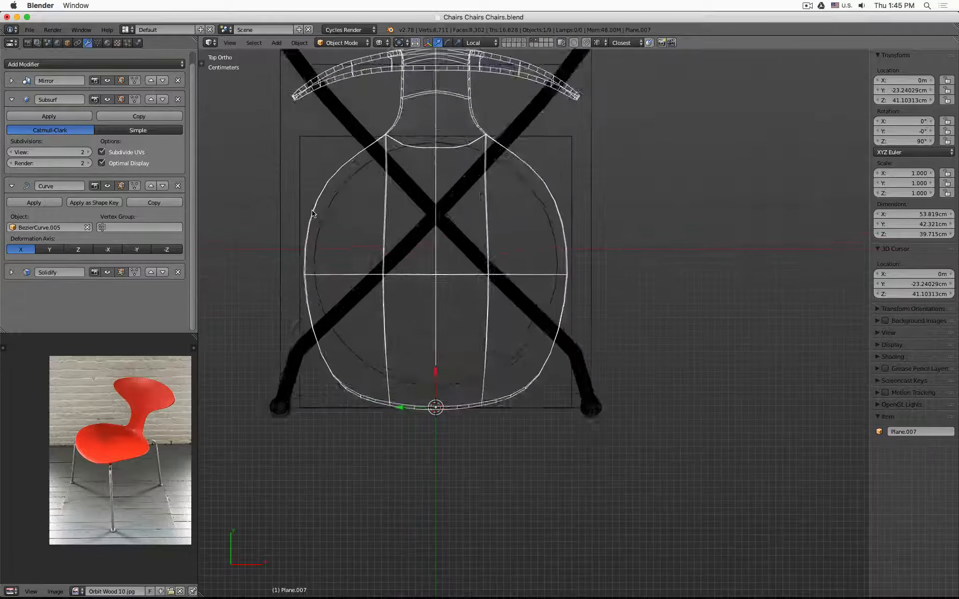
pyautogui.press('z')
pyautogui.press('z')
pyautogui.rightClick(294, 260)
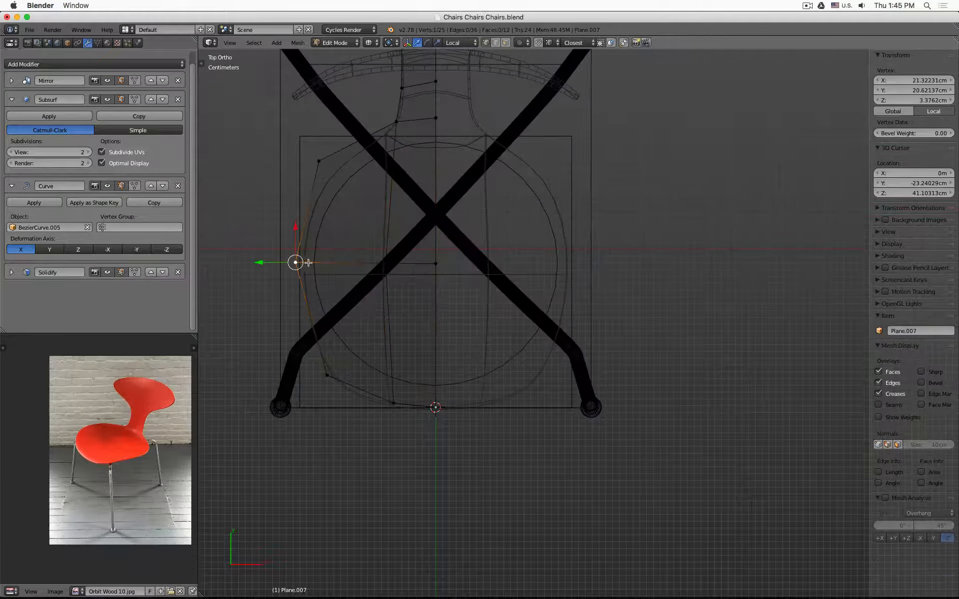
pyautogui.moveTo(268, 263); pyautogui.dragTo(263, 262)
pyautogui.rightClick(383, 264)
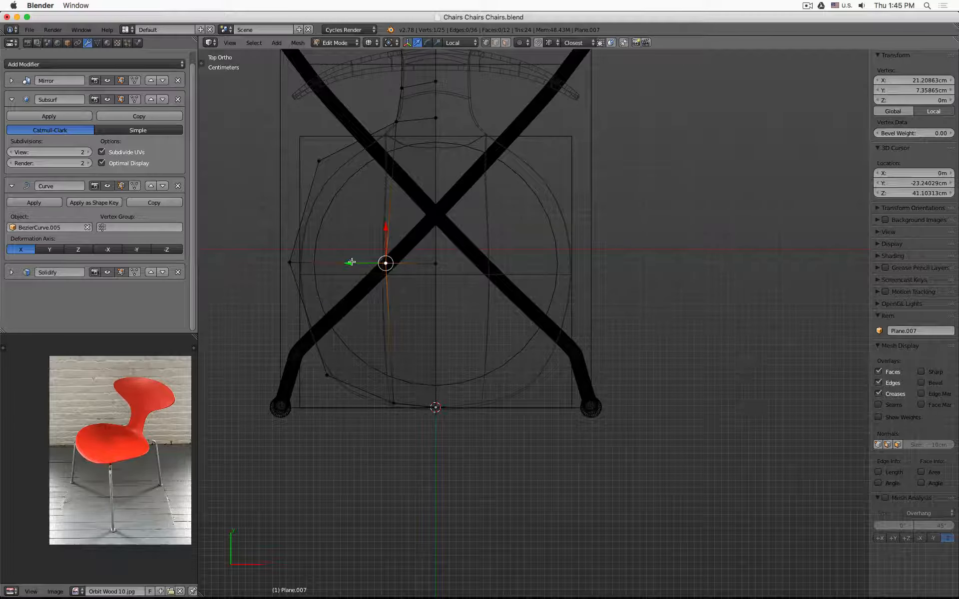
pyautogui.moveTo(349, 265); pyautogui.dragTo(340, 263)
pyautogui.press('z')
pyautogui.press('Tab')
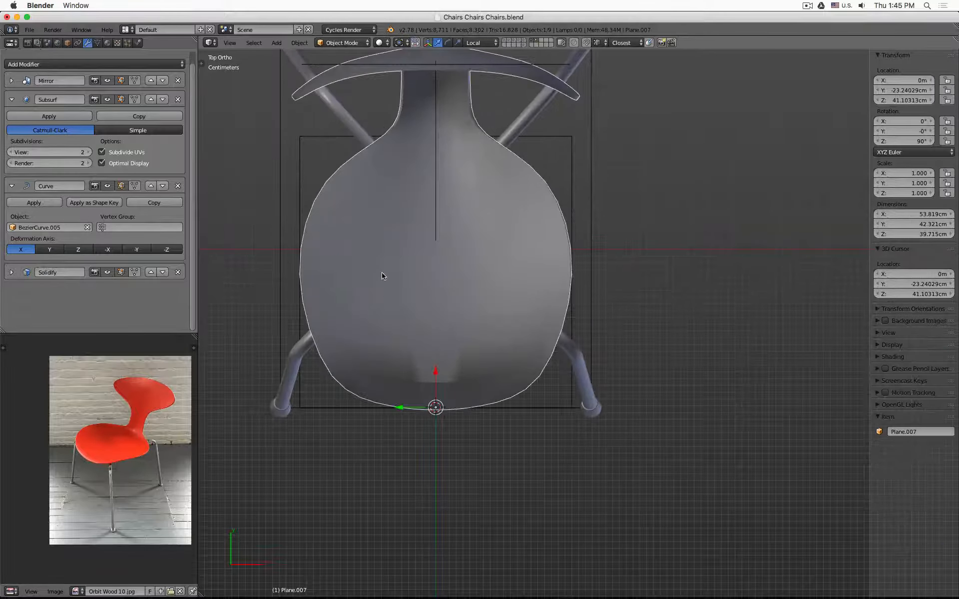
pyautogui.scroll(-2, 382, 273)
pyautogui.moveTo(383, 273)
pyautogui.mouseDown(button='middle')
pyautogui.moveTo(416, 273)
pyautogui.moveTo(391, 194)
pyautogui.moveTo(339, 202)
pyautogui.mouseUp(button='middle')
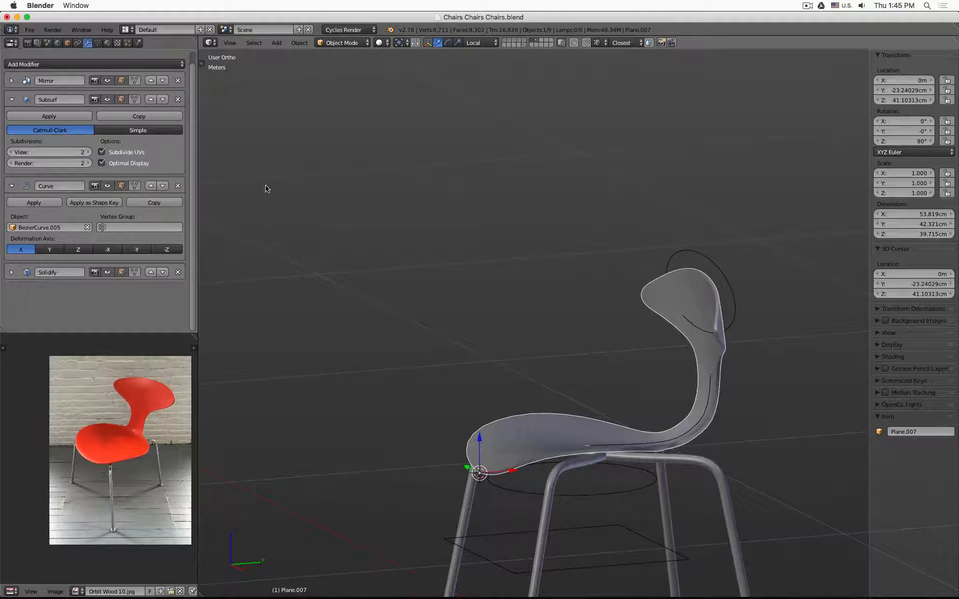
# - Set the seat shell's Subsurf viewport subdivisions to 3 and check the smoothed surface
pyautogui.click(88, 152)
pyautogui.keyDown('shift'); pyautogui.moveTo(507, 371); pyautogui.dragTo(414, 223, button='middle'); pyautogui.keyUp('shift')
pyautogui.moveTo(415, 222); pyautogui.dragTo(396, 245, button='middle')
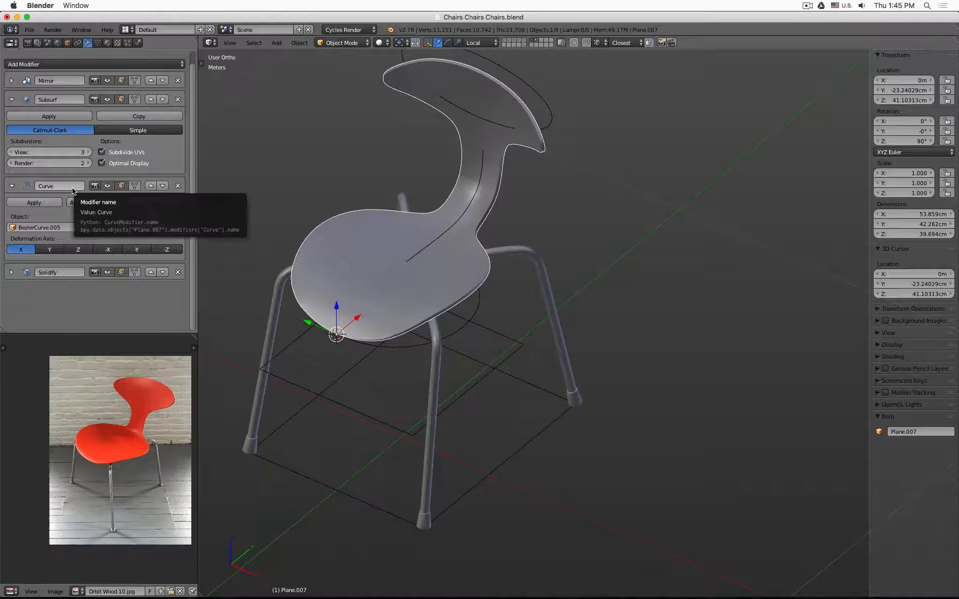
# - Compare the shell with and without its Curve deformation, leaving the Curve modifier visible in the viewport
pyautogui.click(107, 185)
pyautogui.click(107, 185)
pyautogui.click(107, 186)
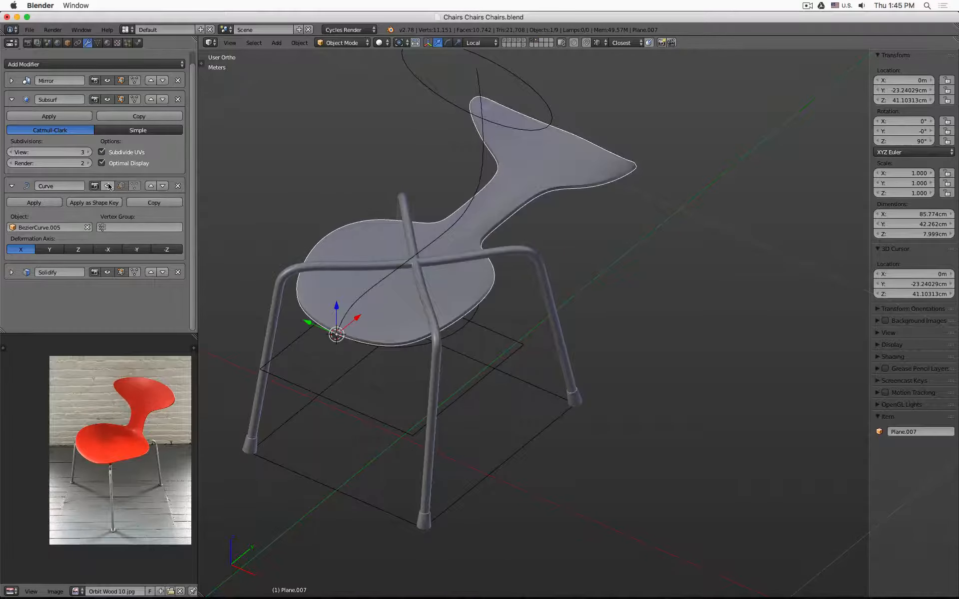
pyautogui.moveTo(519, 349); pyautogui.dragTo(483, 358, button='middle')
pyautogui.click(108, 186)
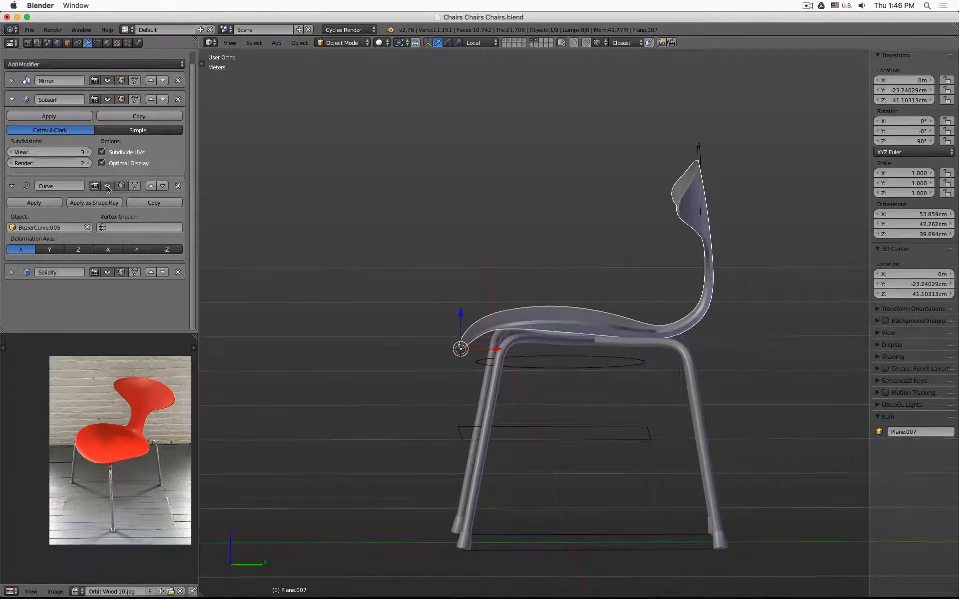
# - Select the shell's deforming Bezier curve in right-view wireframe, set its preview resolution U to 64, and return to solid shading
pyautogui.press('KP_3')
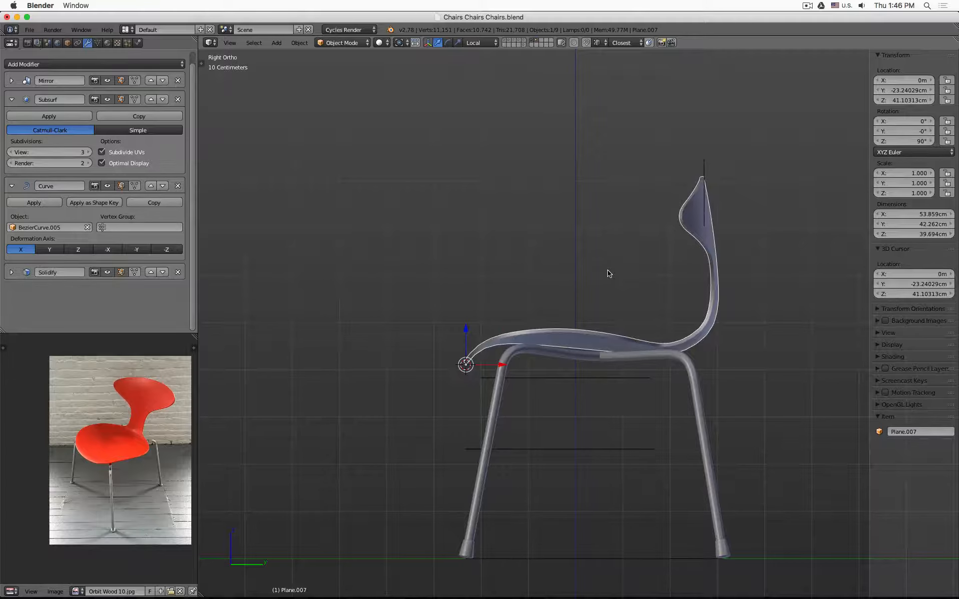
pyautogui.scroll(5, 594, 297)
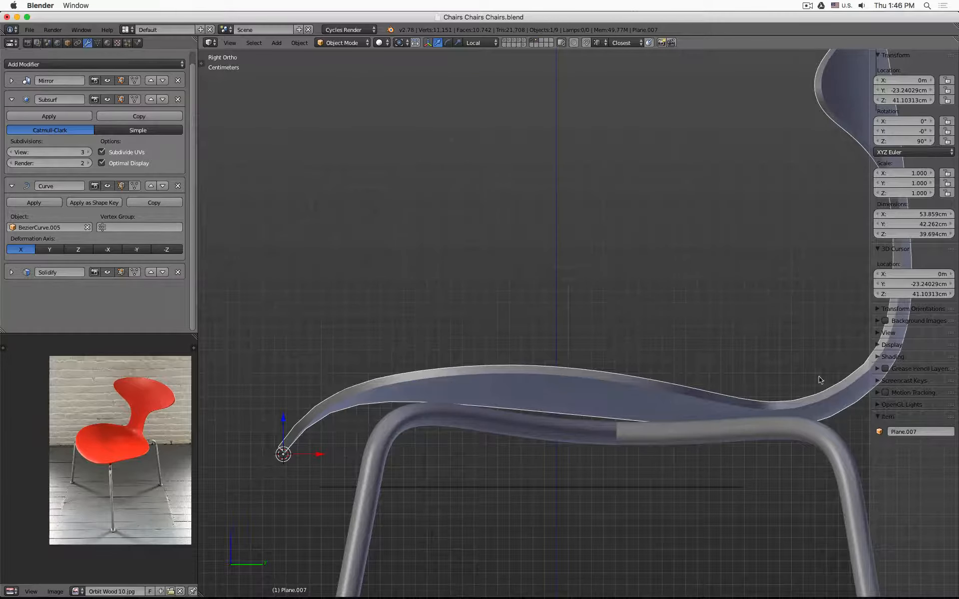
pyautogui.scroll(-1, 338, 347)
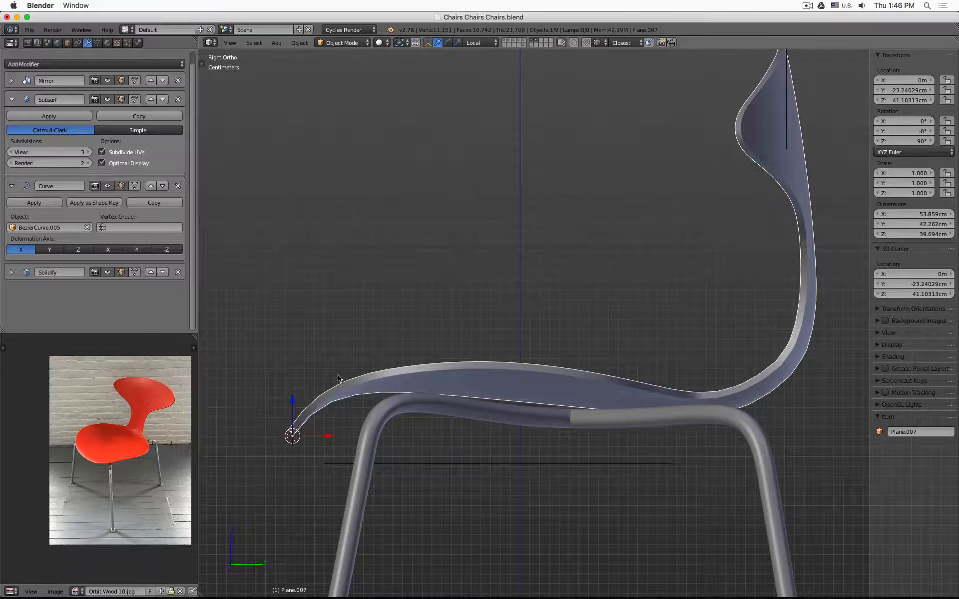
pyautogui.press('z')
pyautogui.rightClick(349, 394)
pyautogui.click(100, 44)
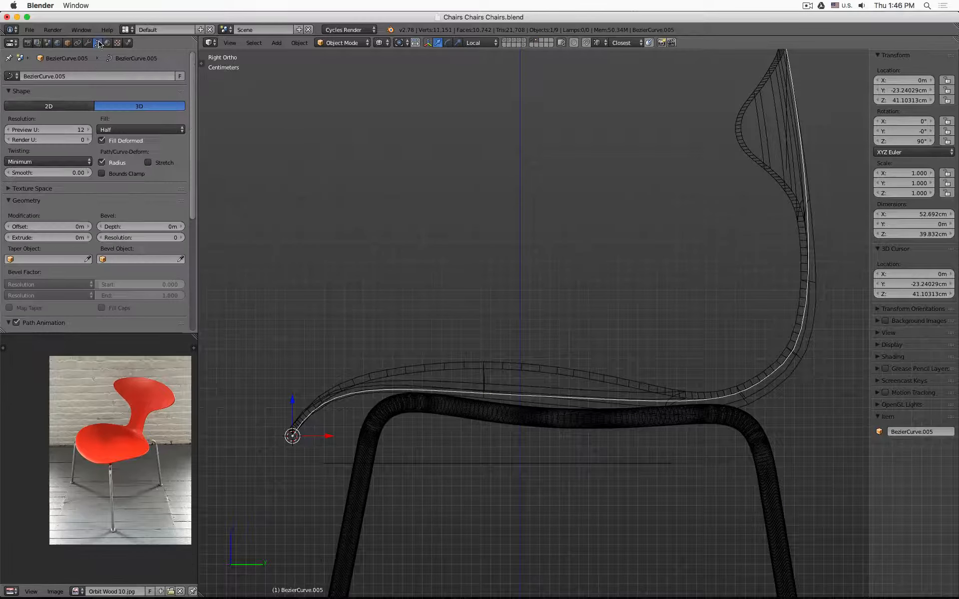
pyautogui.click(61, 129)
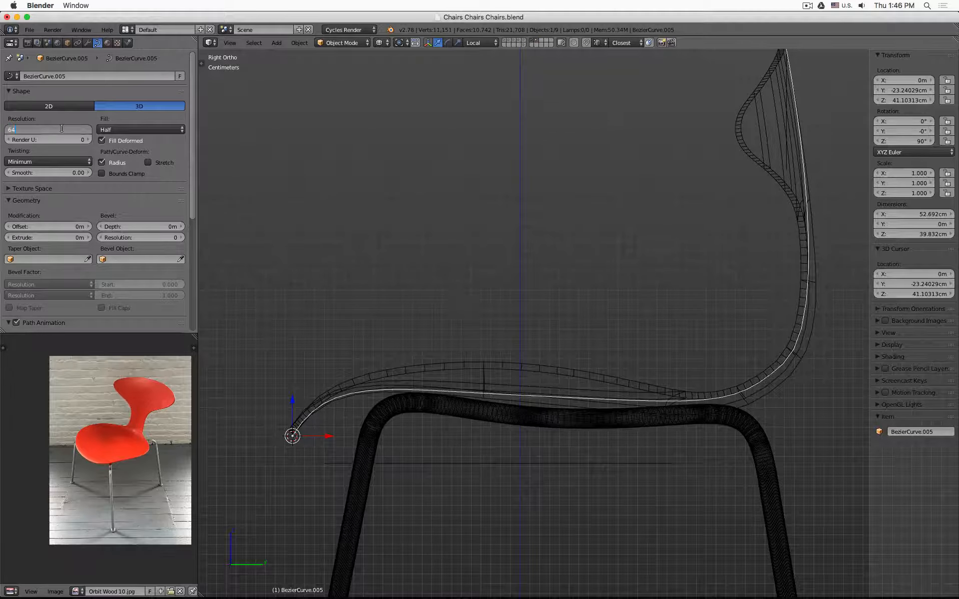
pyautogui.press('Return')
pyautogui.press('z')
pyautogui.scroll(4, 281, 450)
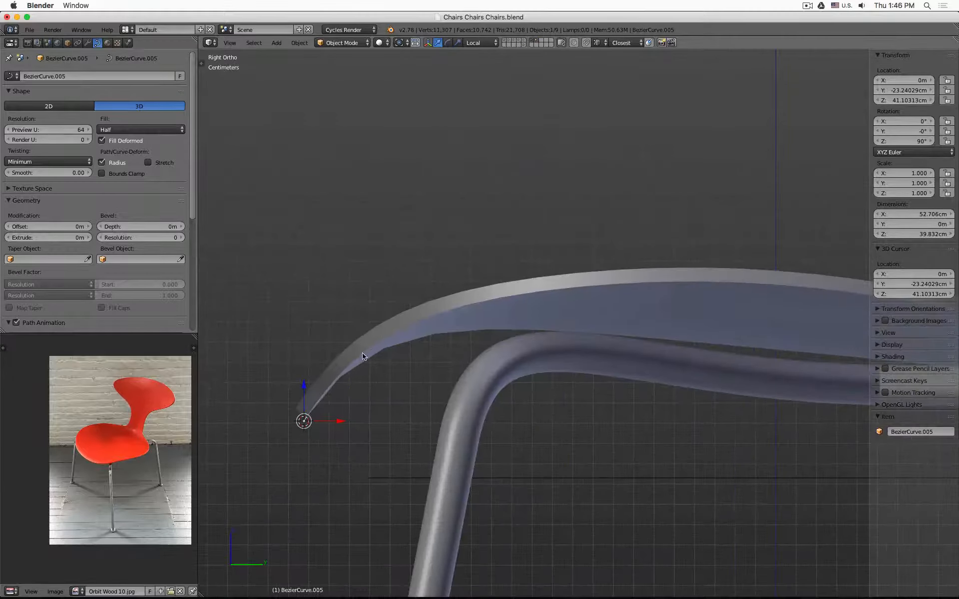
# - Try a preview resolution U of 12 on the curve for comparison and restore it to 64
pyautogui.click(63, 129)
pyautogui.write('1')
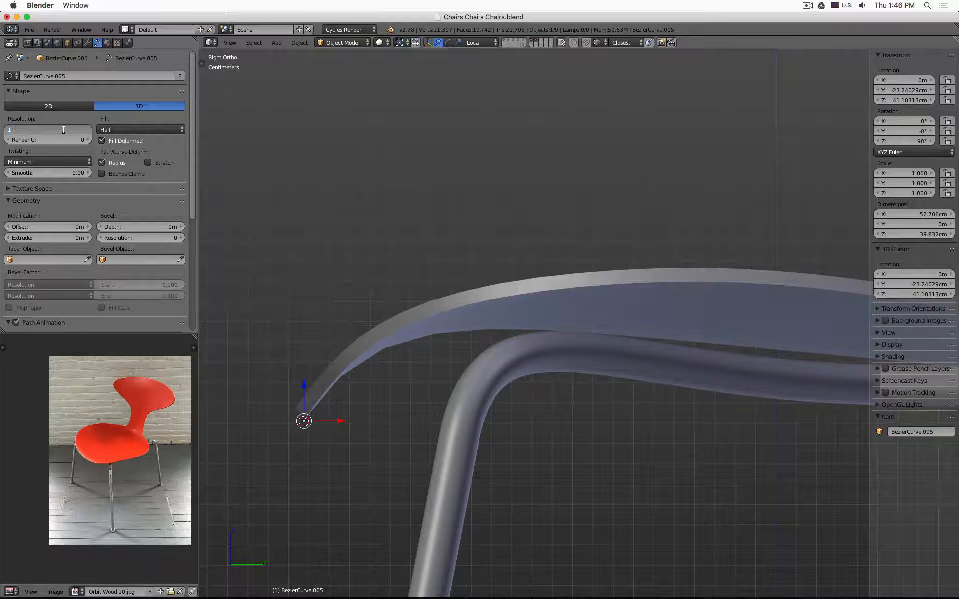
pyautogui.write('2')
pyautogui.press('Return')
pyautogui.click(64, 131)
pyautogui.write('64')
pyautogui.press('Return')
# - Select the seat shell and raise its Subsurf viewport subdivisions to 4, checking the side profile
pyautogui.click(88, 44)
pyautogui.rightClick(374, 305)
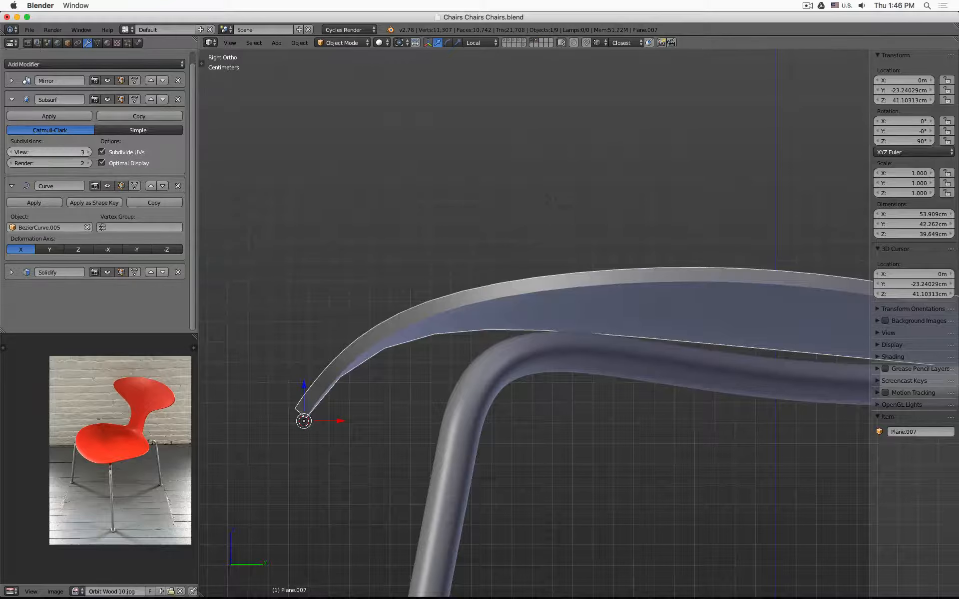
pyautogui.hotkey('ctrl', '4')
pyautogui.scroll(-5, 507, 305)
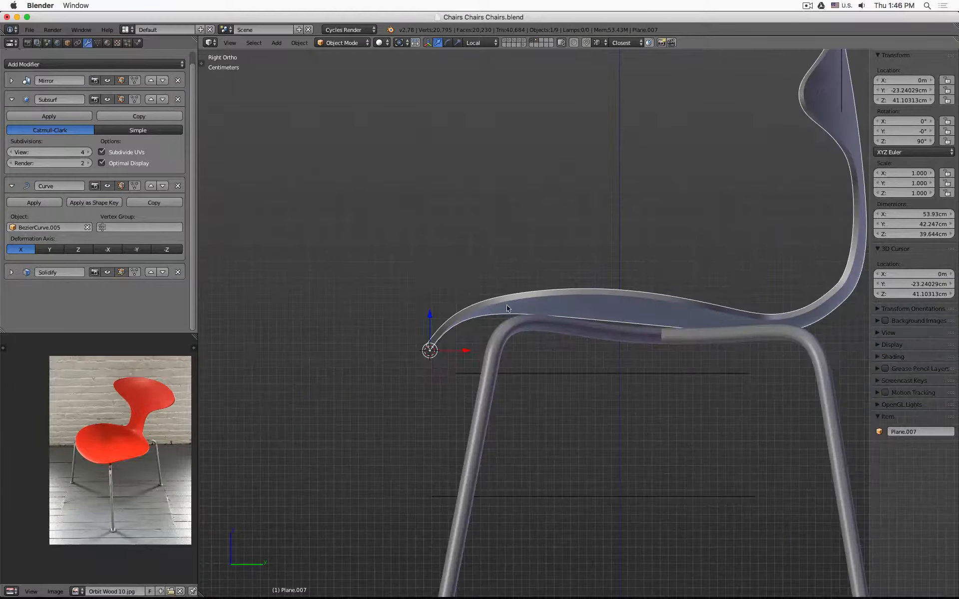
pyautogui.moveTo(506, 305); pyautogui.dragTo(607, 257, button='middle')
# - Try a 16-inch X dimension on the square guide plane around the seat and restore it to 40 cm
pyautogui.press('KP_7')
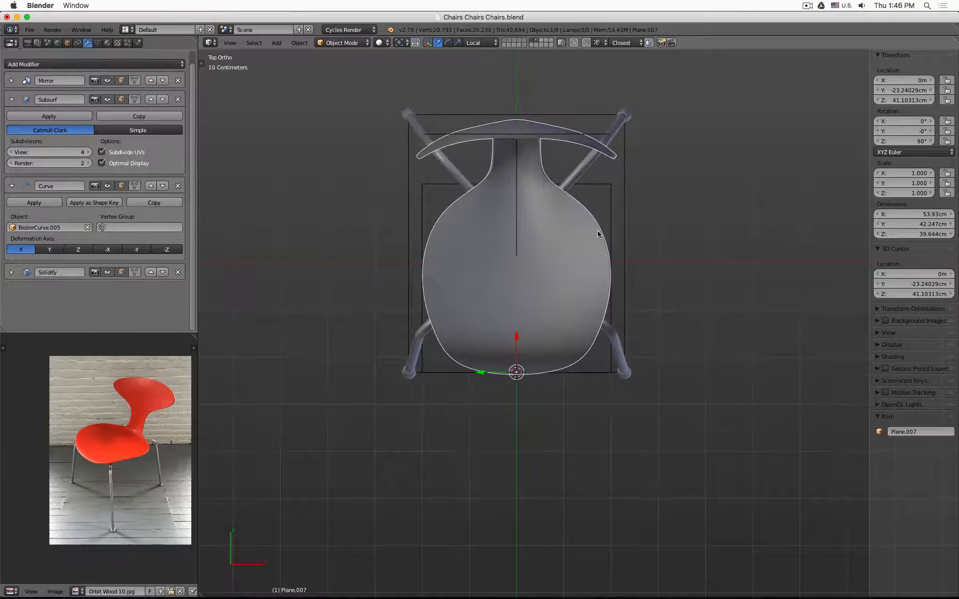
pyautogui.rightClick(603, 187)
pyautogui.press('z')
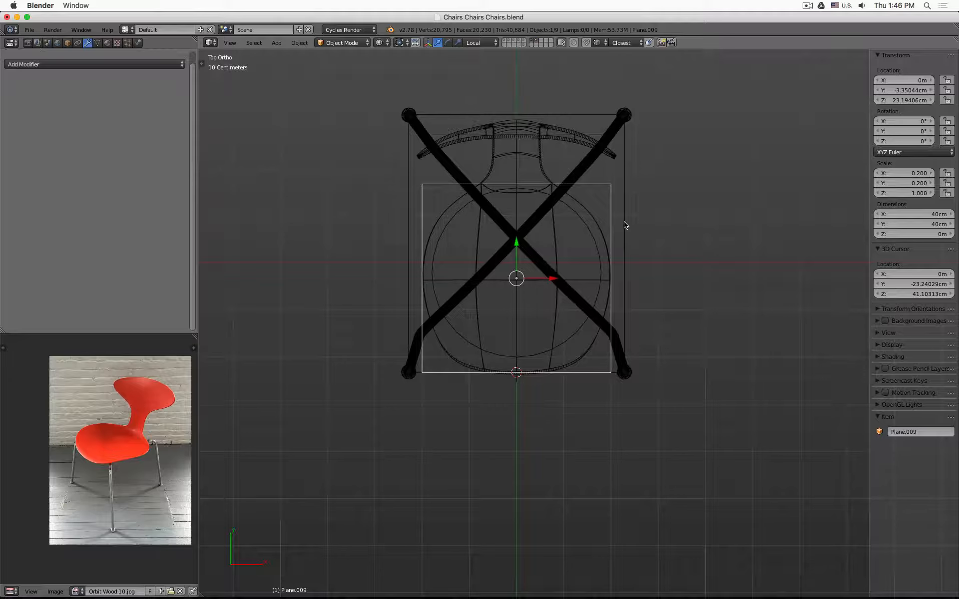
pyautogui.press('z')
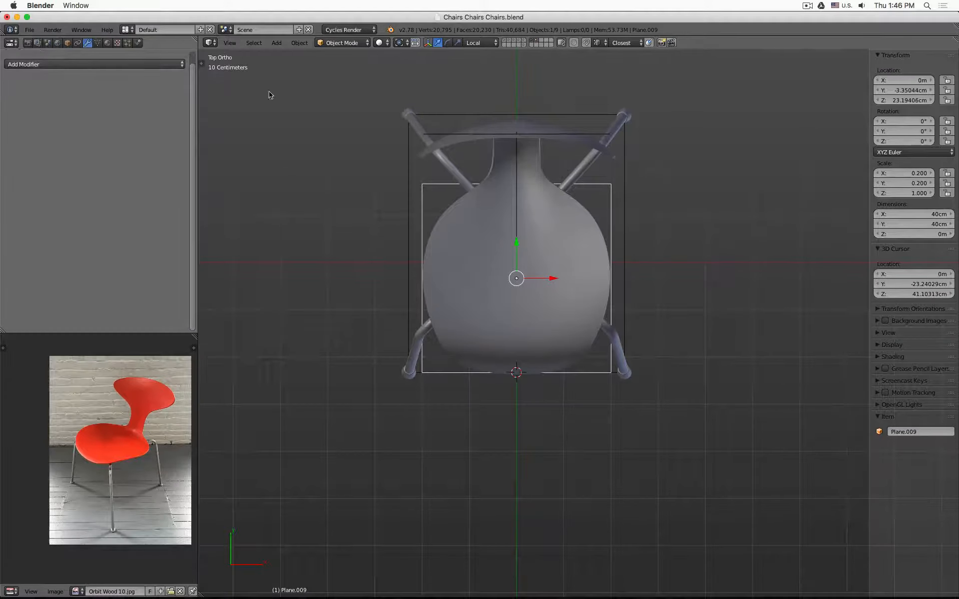
pyautogui.click(916, 214)
pyautogui.write('16')
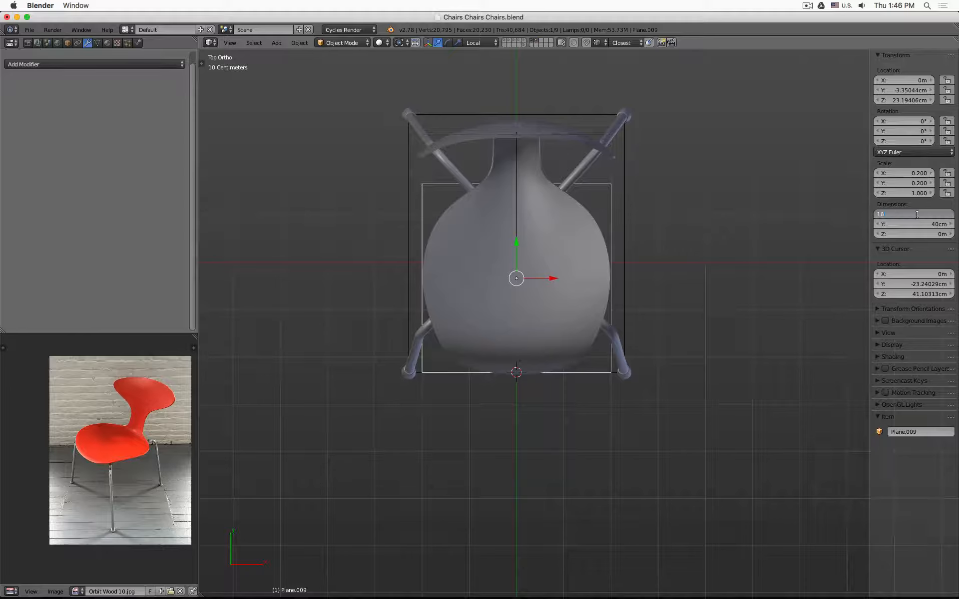
pyautogui.press('Return')
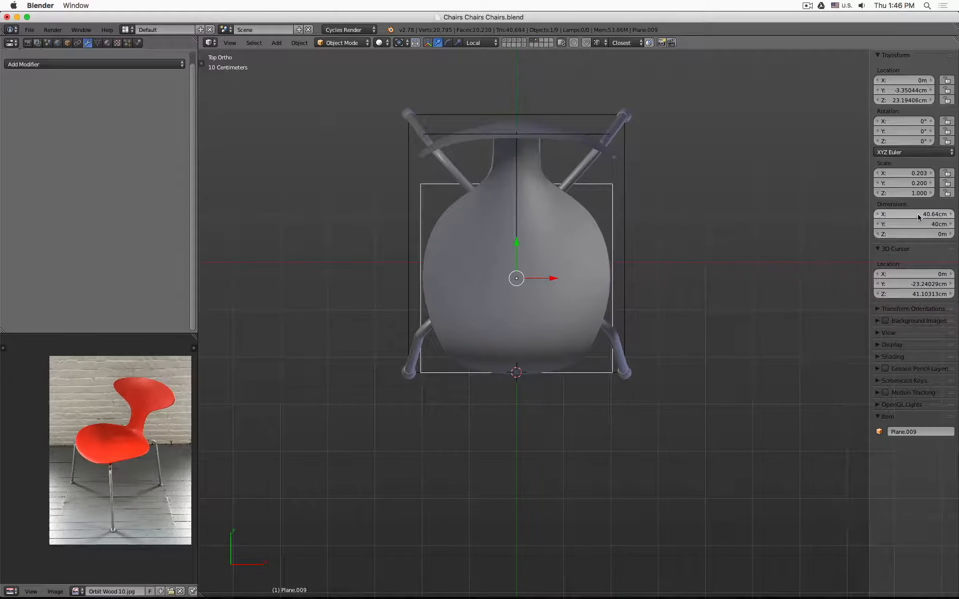
pyautogui.click(918, 213)
pyautogui.write('40cm')
pyautogui.press('Return')
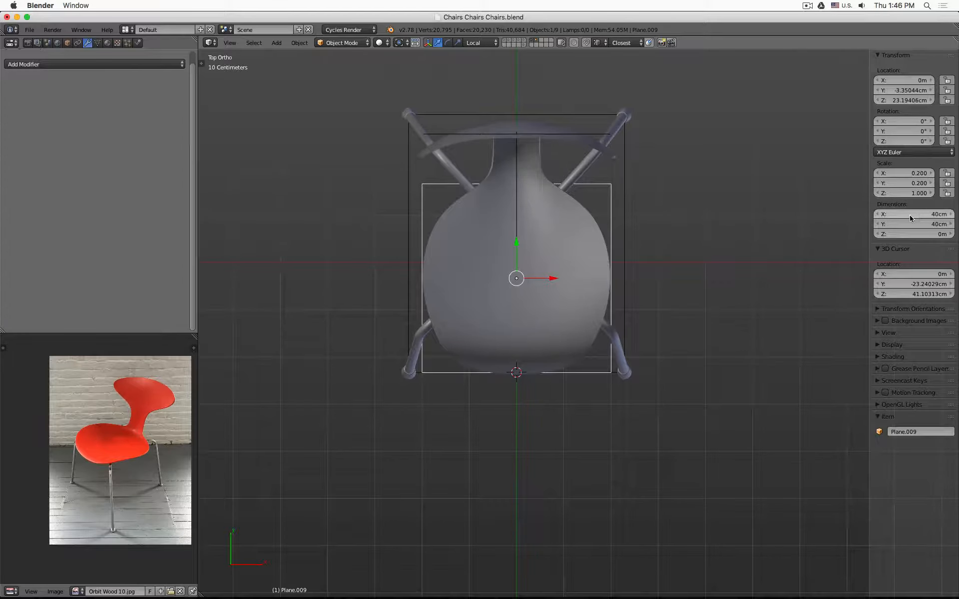
# - Move the seat's front corner and side vertices outward and its rear corner vertex to about X 37.82 cm, Y 17.29 cm in top view
pyautogui.rightClick(578, 227)
pyautogui.press('Tab')
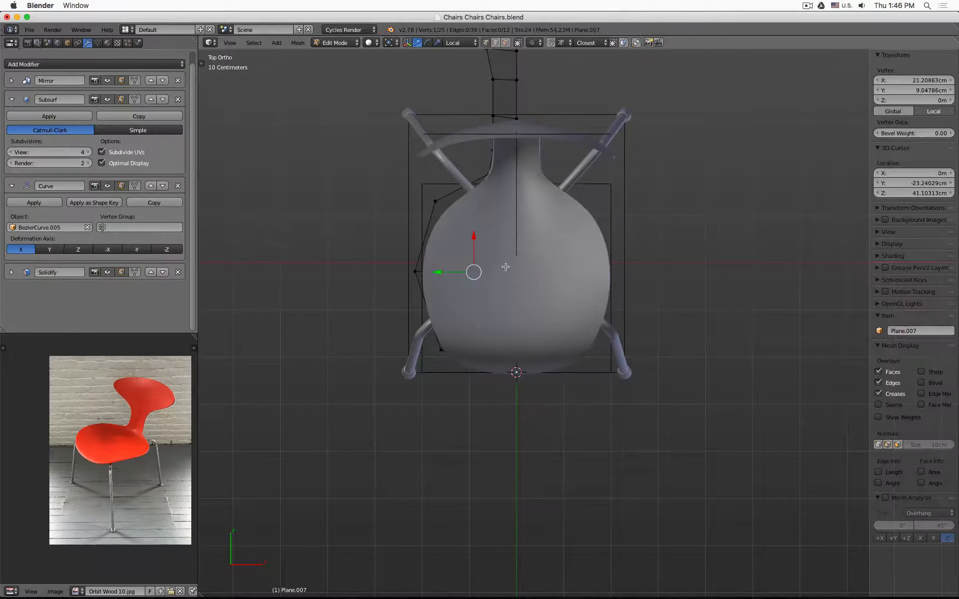
pyautogui.rightClick(440, 347)
pyautogui.moveTo(410, 348); pyautogui.dragTo(403, 348)
pyautogui.rightClick(413, 269)
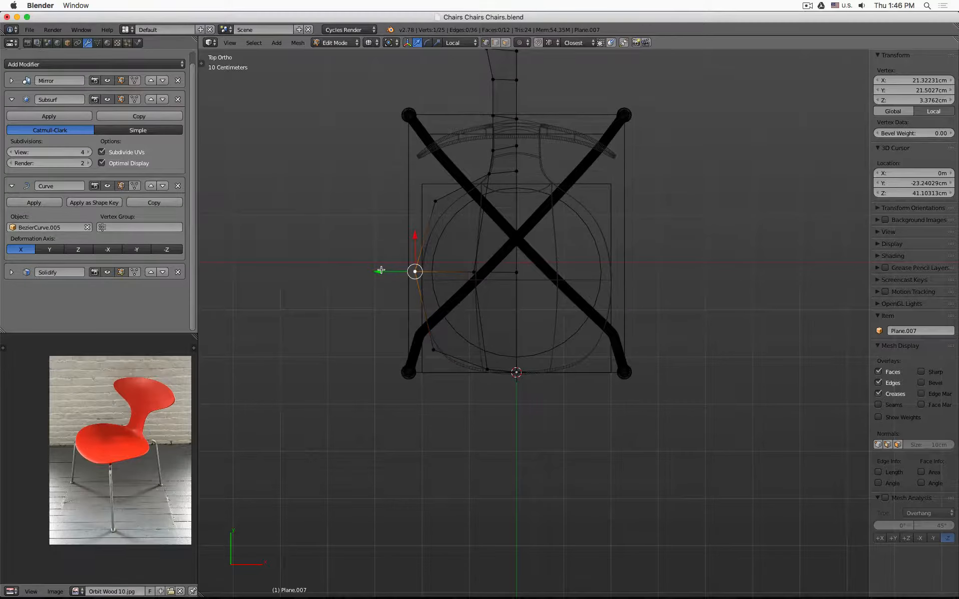
pyautogui.rightClick(434, 201)
pyautogui.press('z')
pyautogui.press('g')
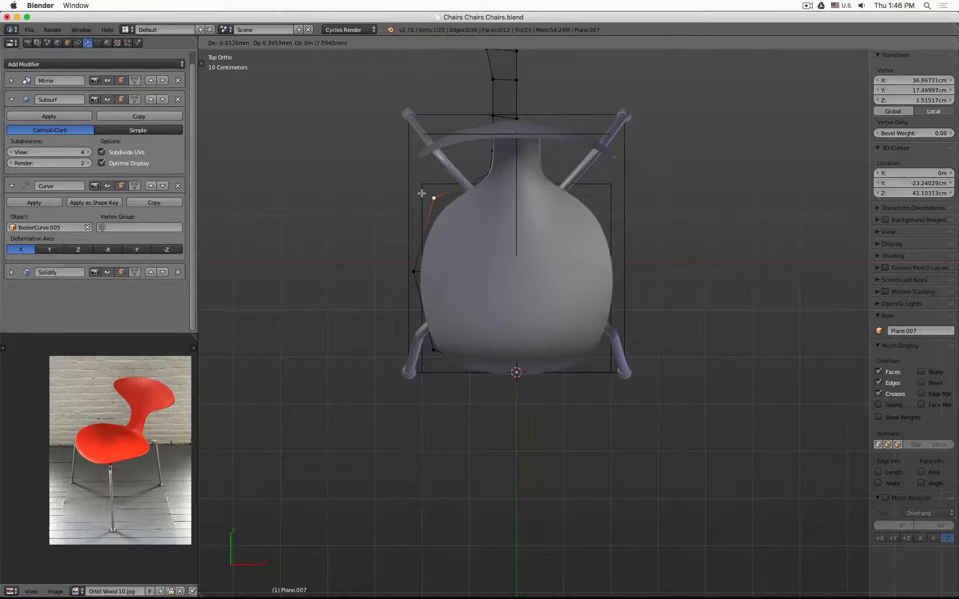
pyautogui.click(425, 193)
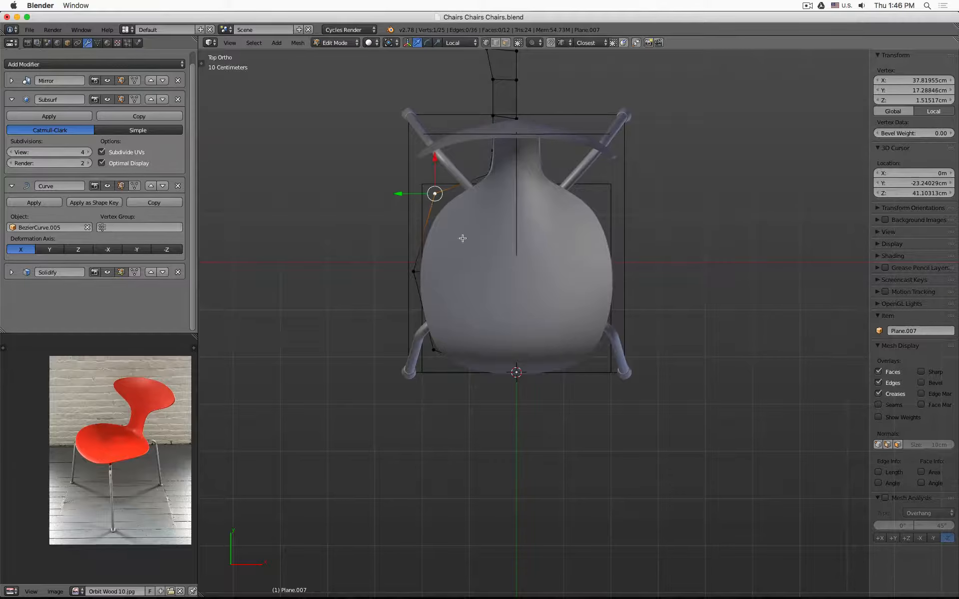
pyautogui.press('Tab')
pyautogui.moveTo(462, 238); pyautogui.dragTo(599, 269, button='middle')
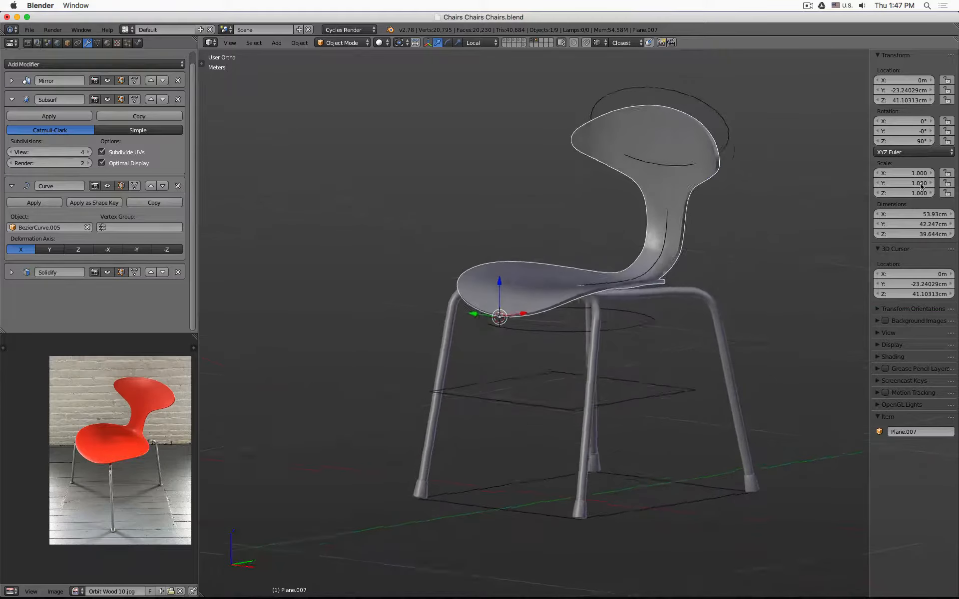
pyautogui.moveTo(923, 187); pyautogui.dragTo(619, 300, button='middle')
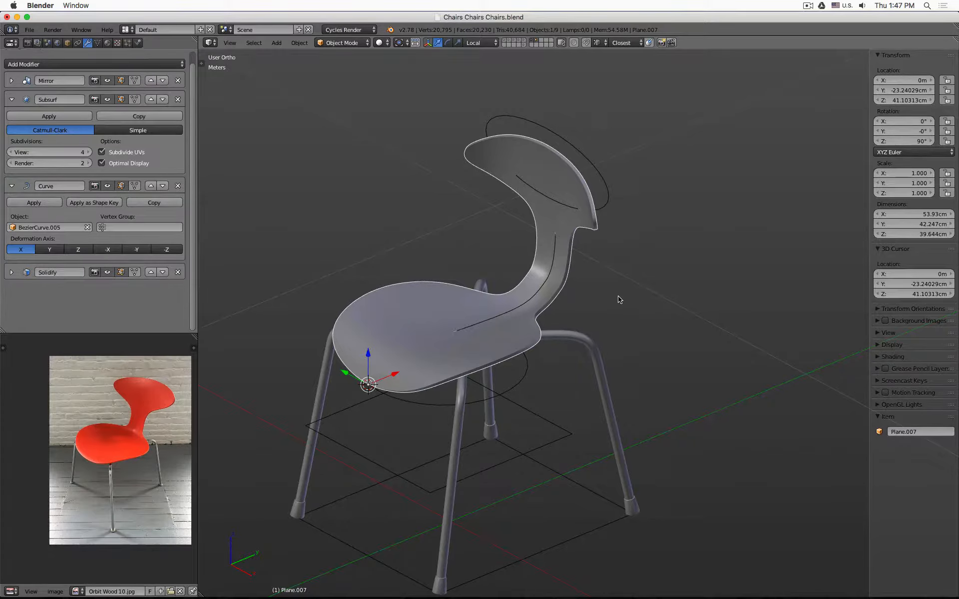
# - Examine the shell's flat control mesh in wireframe and the curved result in solid shading from the front, side and angled views
pyautogui.press('Tab')
pyautogui.press('a')
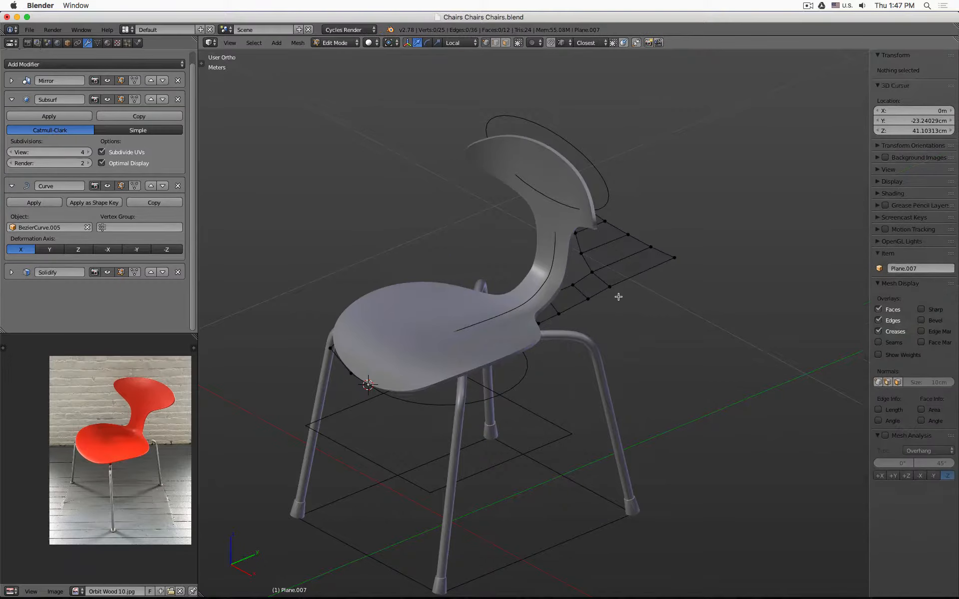
pyautogui.press('a')
pyautogui.press('z')
pyautogui.moveTo(612, 304)
pyautogui.mouseDown(button='middle')
pyautogui.moveTo(601, 371)
pyautogui.moveTo(579, 362)
pyautogui.mouseUp(button='middle')
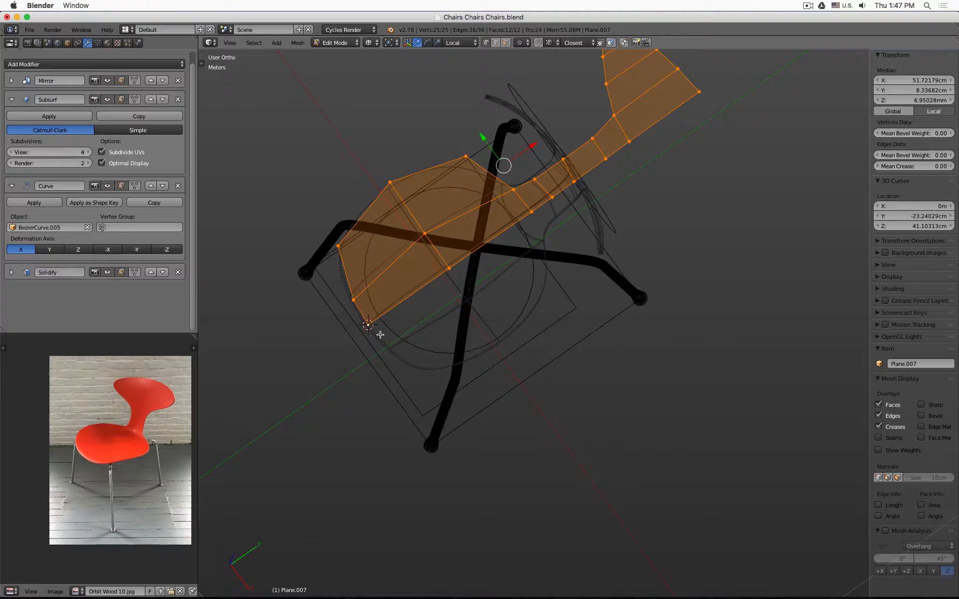
pyautogui.press('KP_1')
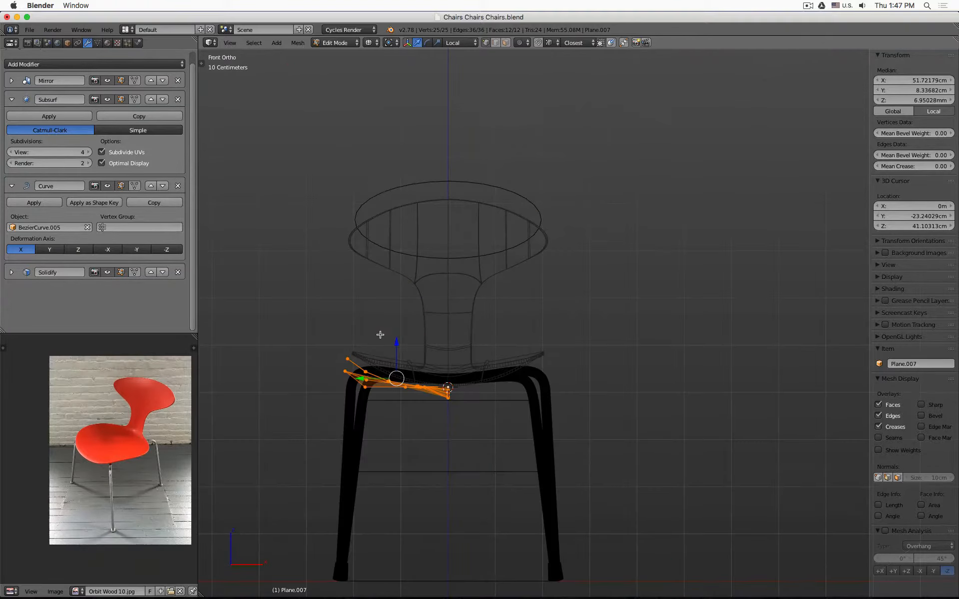
pyautogui.press('KP_3')
pyautogui.moveTo(414, 335); pyautogui.dragTo(505, 379, button='middle')
pyautogui.press('Tab')
pyautogui.moveTo(482, 330); pyautogui.dragTo(536, 296, button='middle')
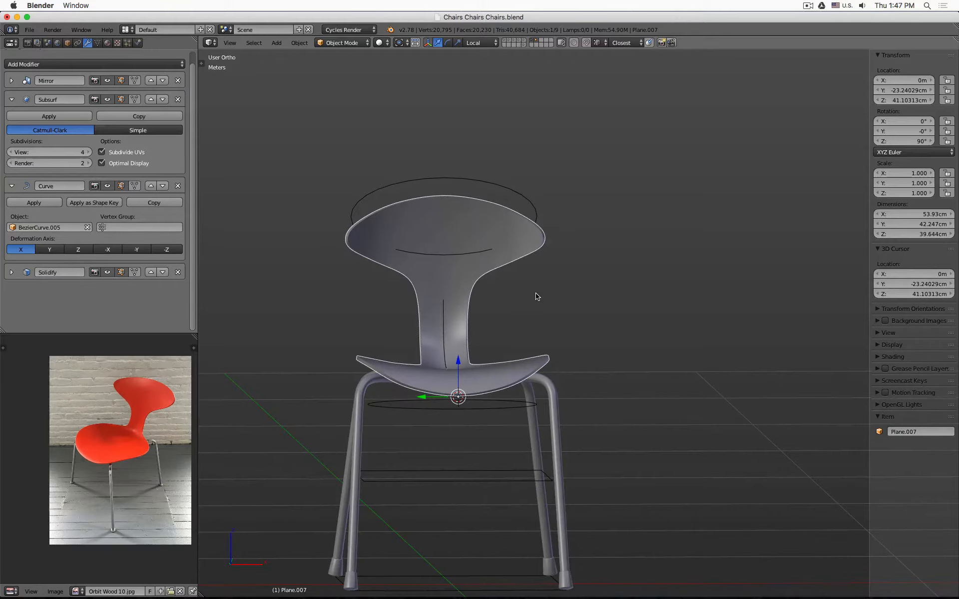
pyautogui.press('KP_1')
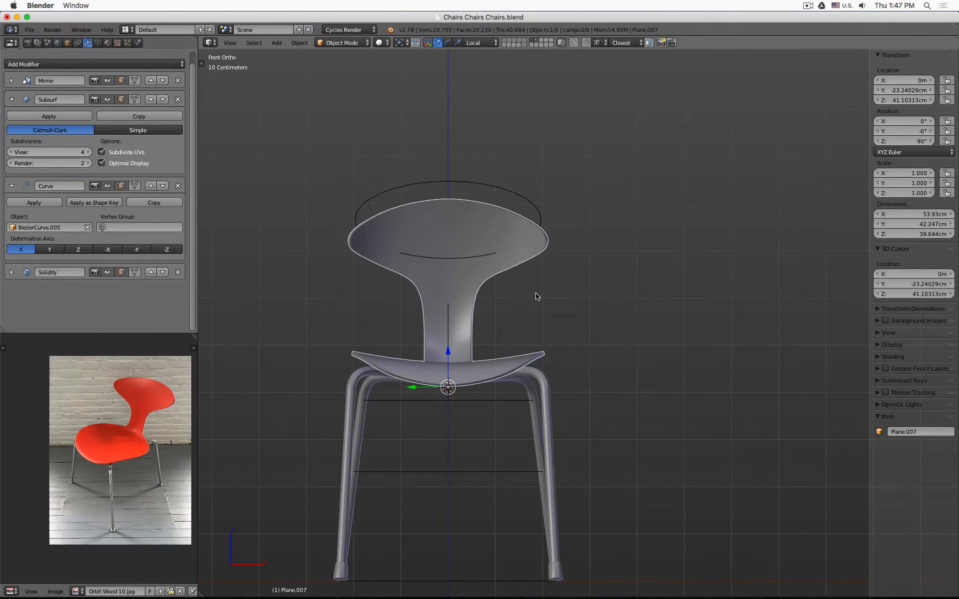